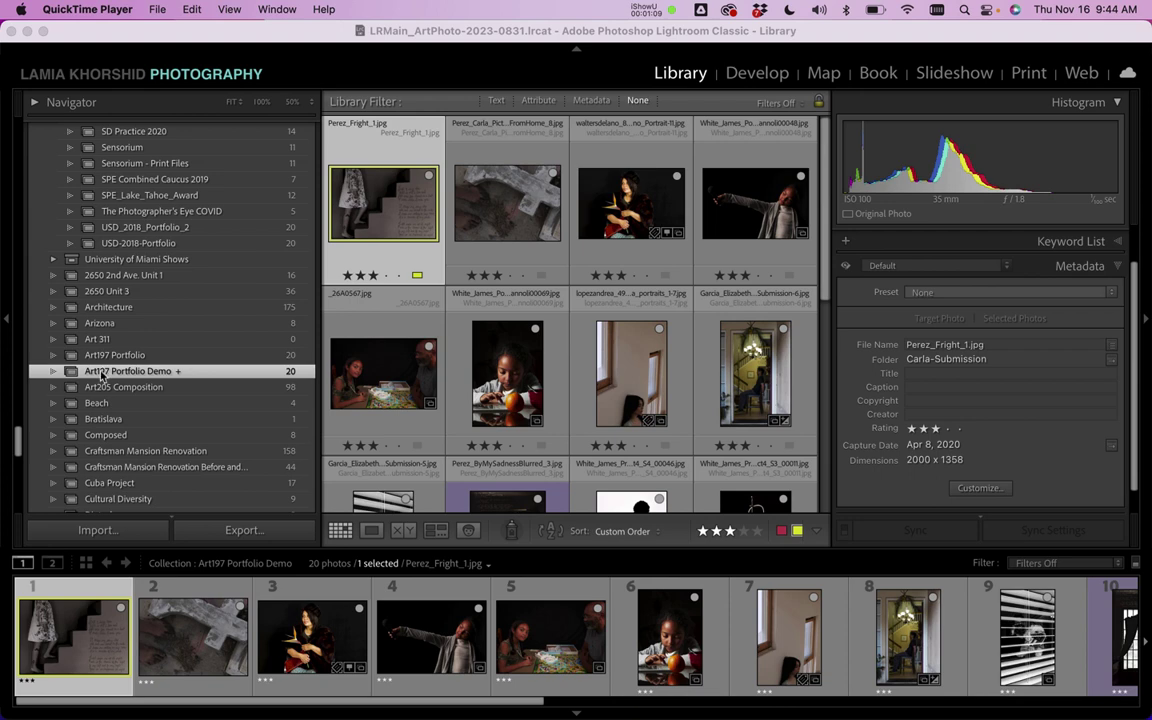
Step: Browse the catalogue photos and their metadata, then return to the first photo
scroll(110, 381, "up", 10)
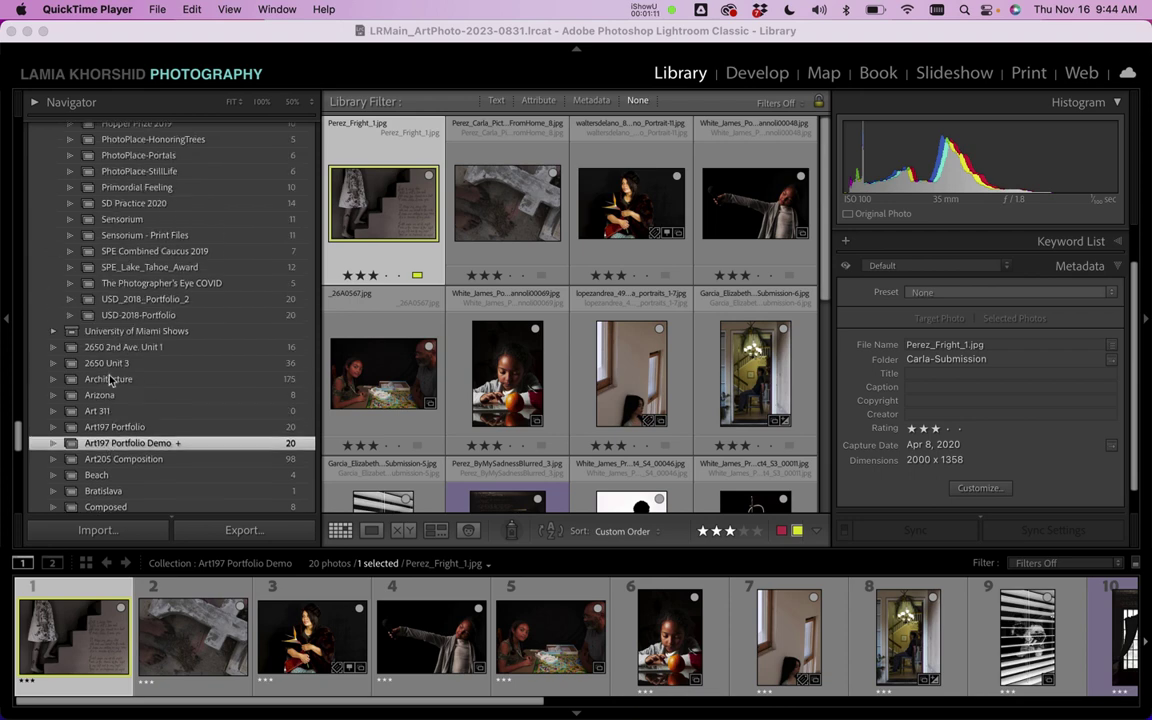
scroll(110, 381, "up", 15)
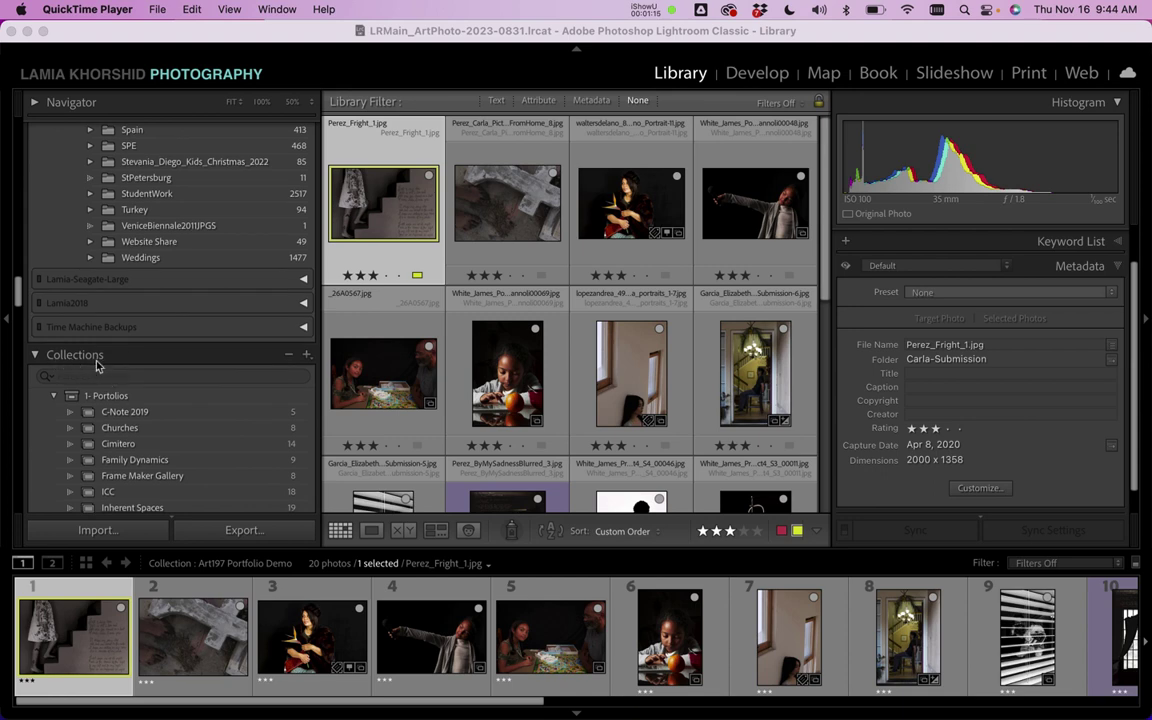
scroll(97, 366, "down", 6)
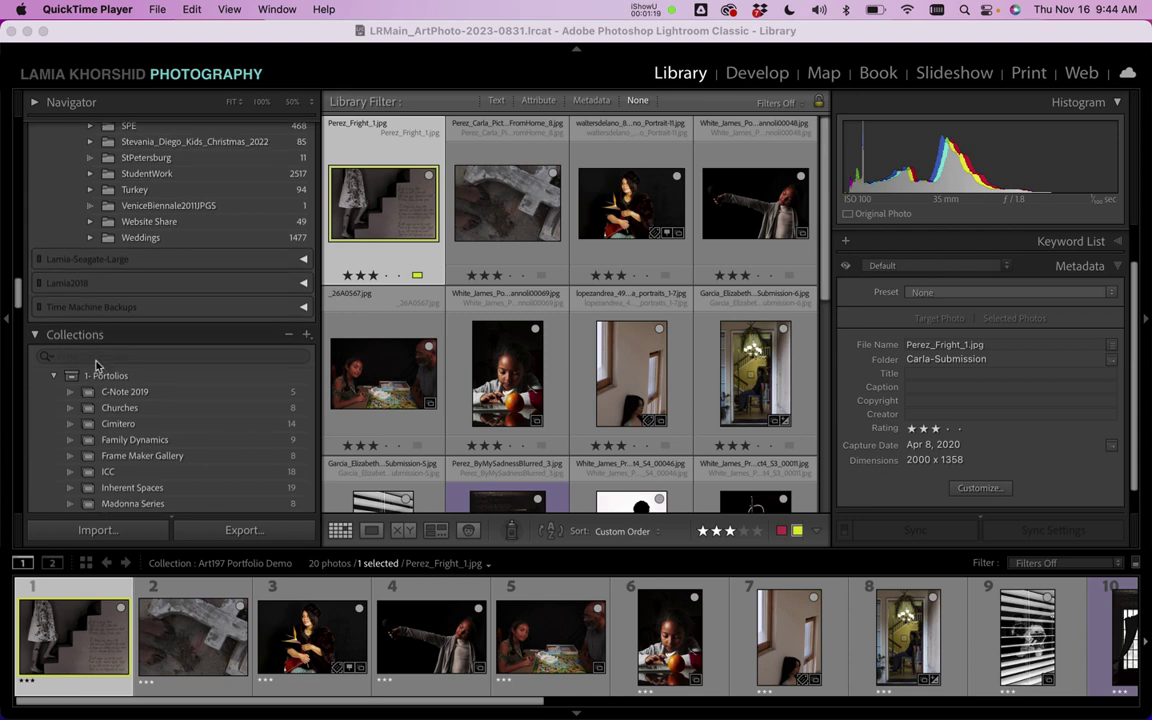
scroll(97, 366, "down", 15)
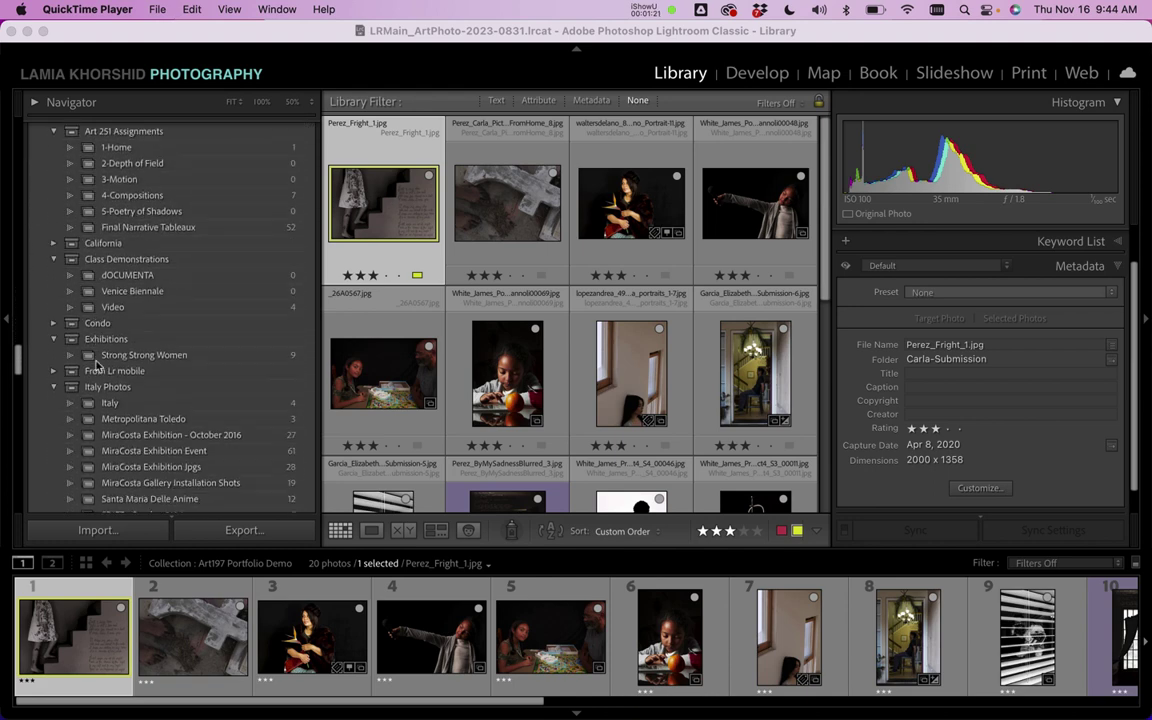
scroll(97, 366, "down", 10)
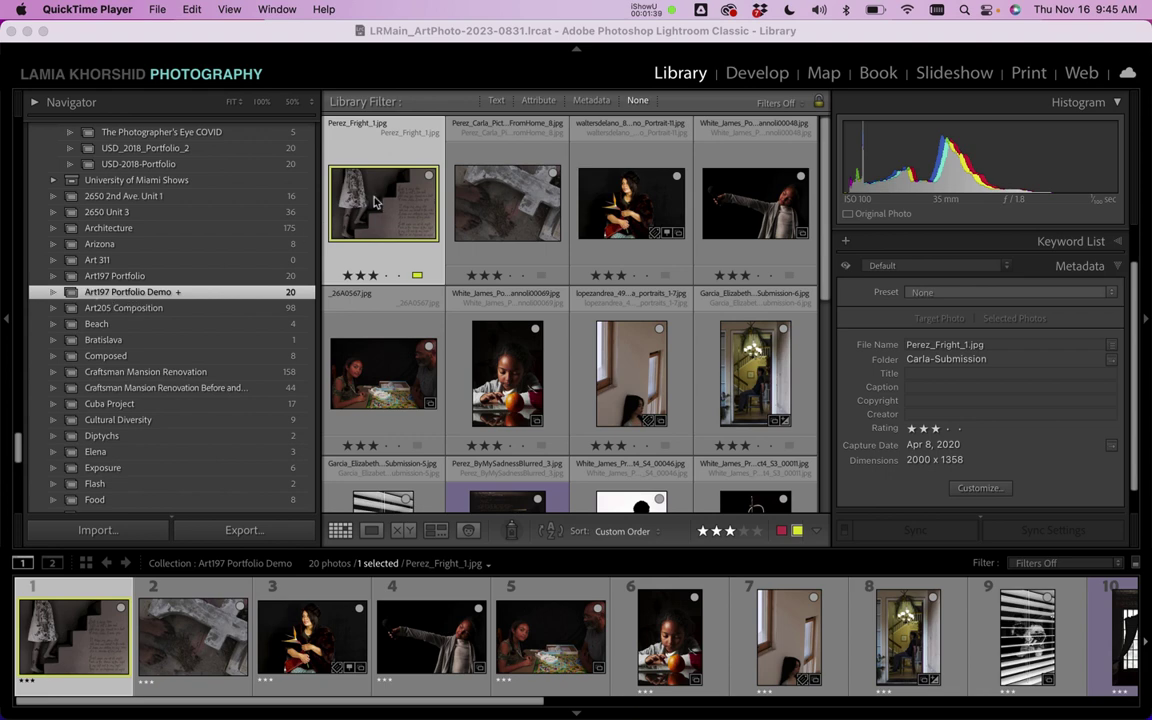
scroll(538, 289, "down", 10)
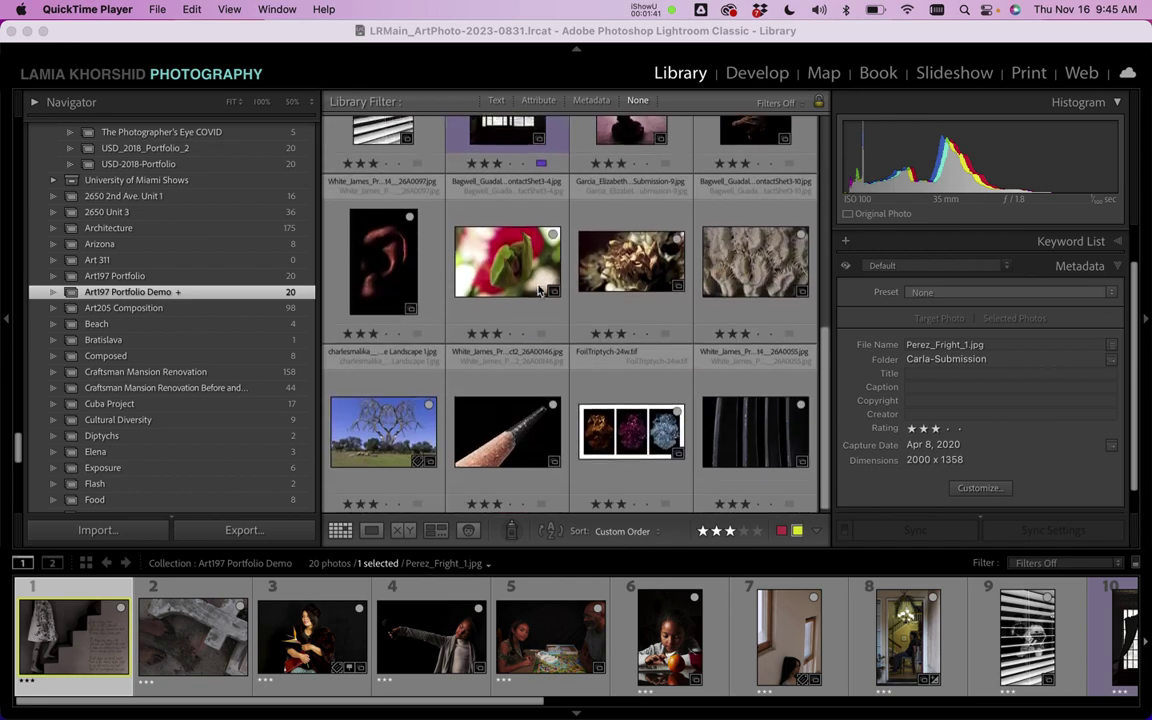
scroll(538, 289, "up", 6)
scroll(538, 289, "up", 2)
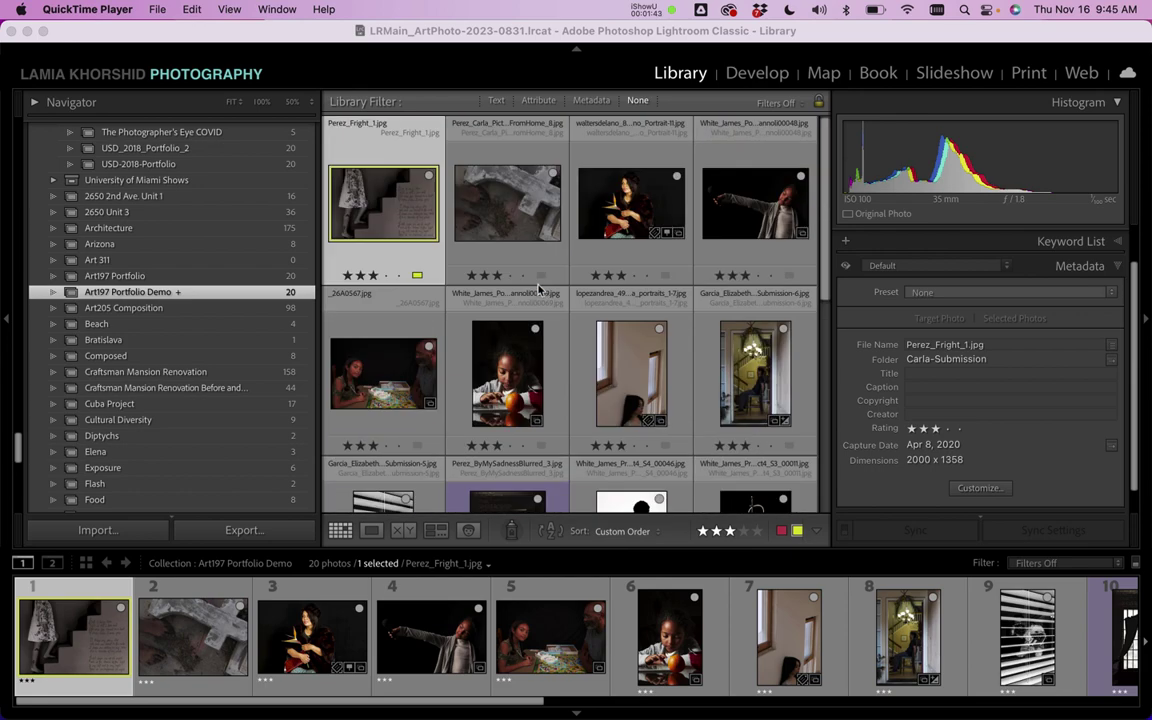
scroll(538, 289, "down", 8)
scroll(538, 289, "up", 8)
left_click(460, 195)
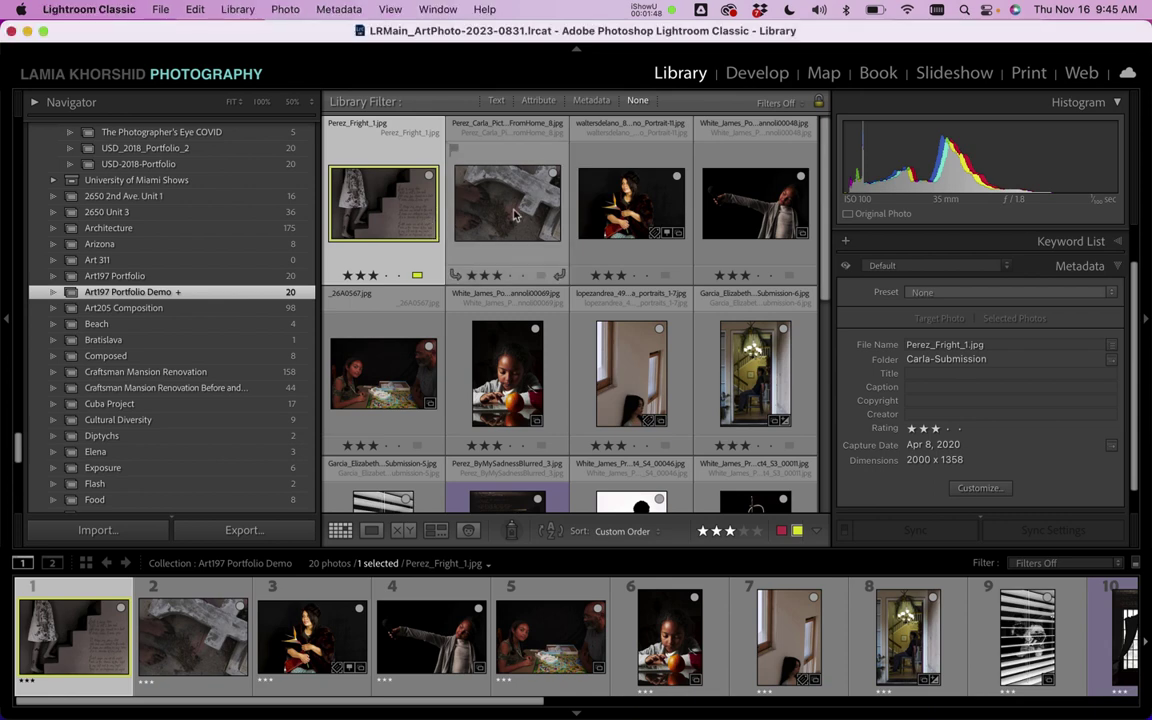
left_click(625, 215)
key("Right")
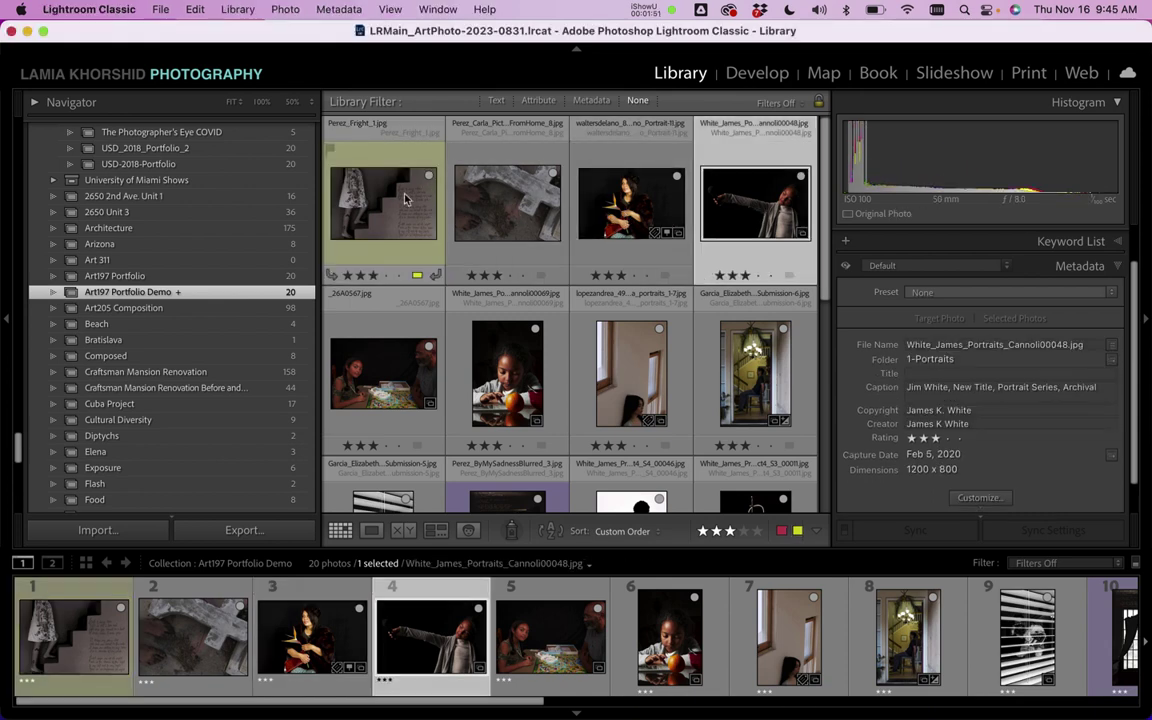
left_click(405, 198)
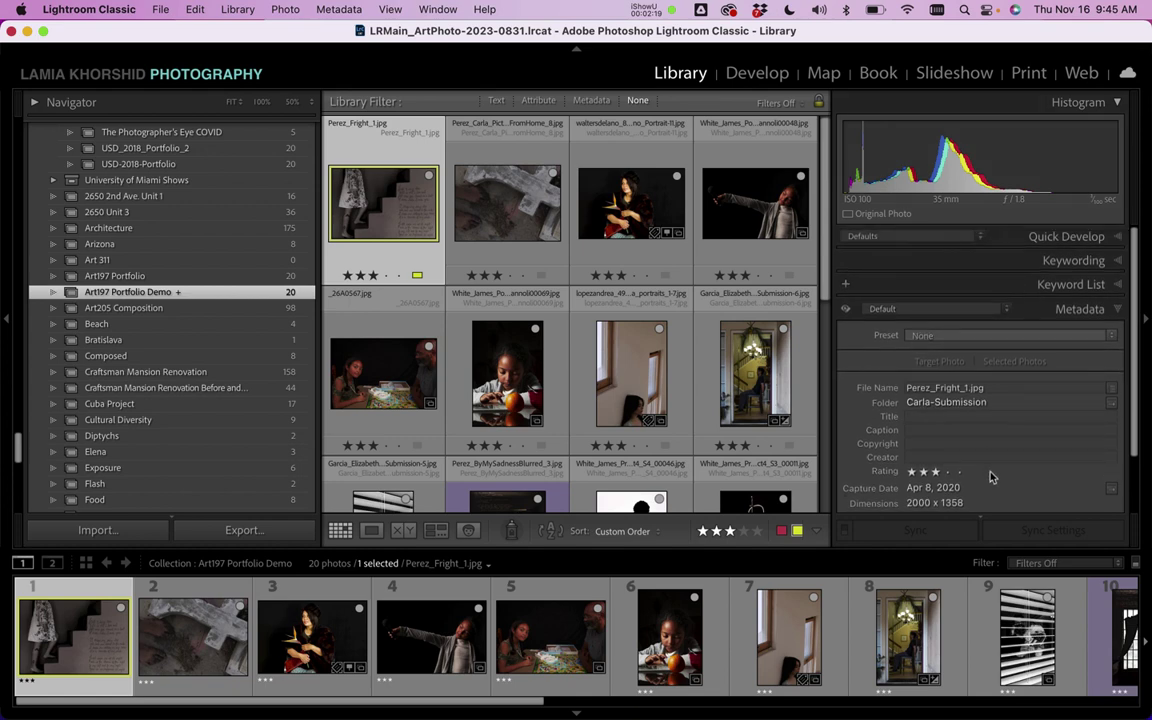
scroll(968, 433, "down", 2)
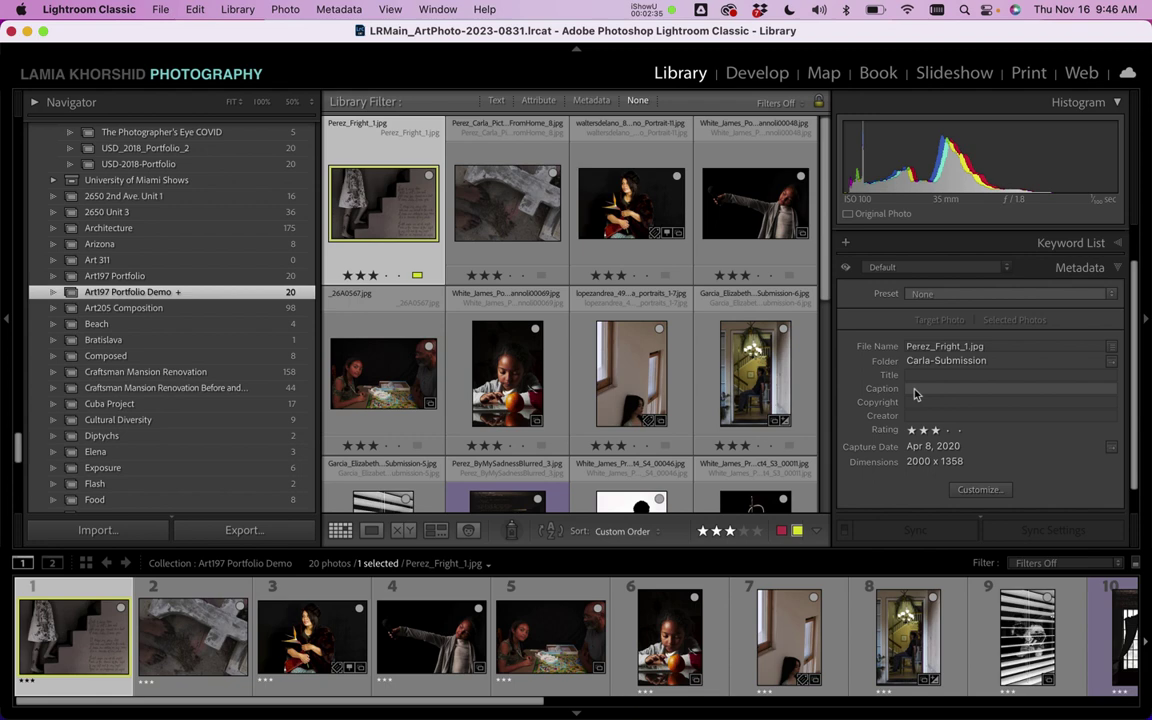
Step: Caption the first photo 'Your Name, Title, Series, Year' and copy that caption text
left_click(914, 392)
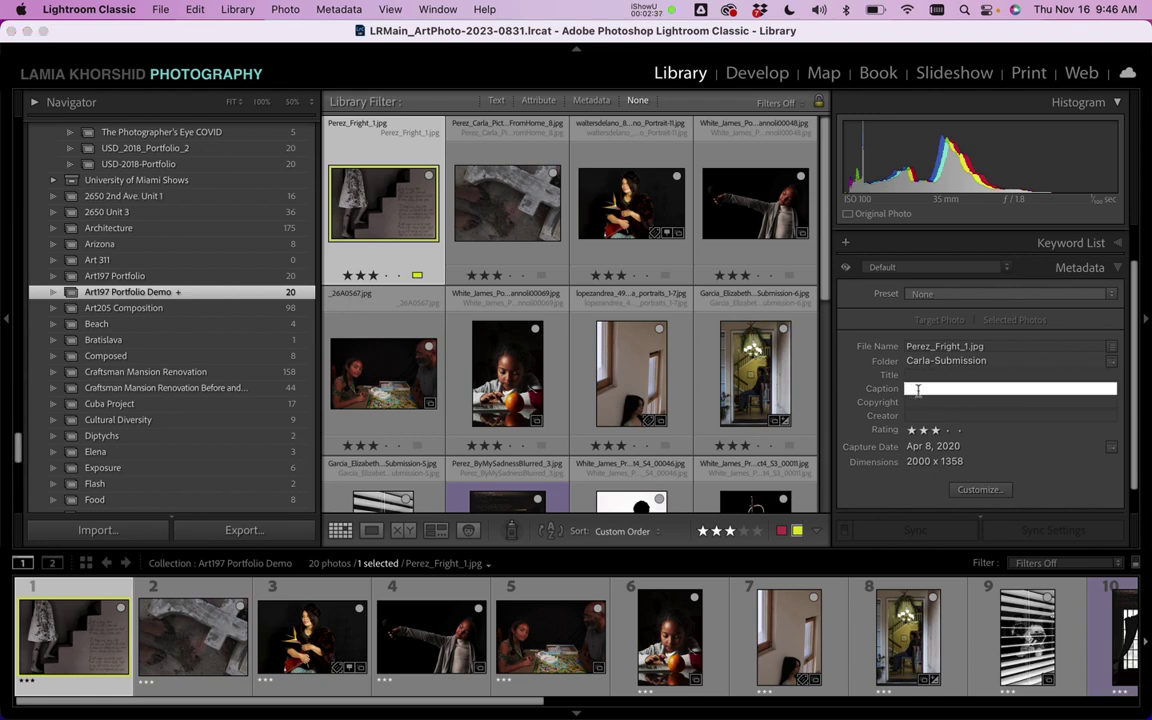
type("Your Name, ")
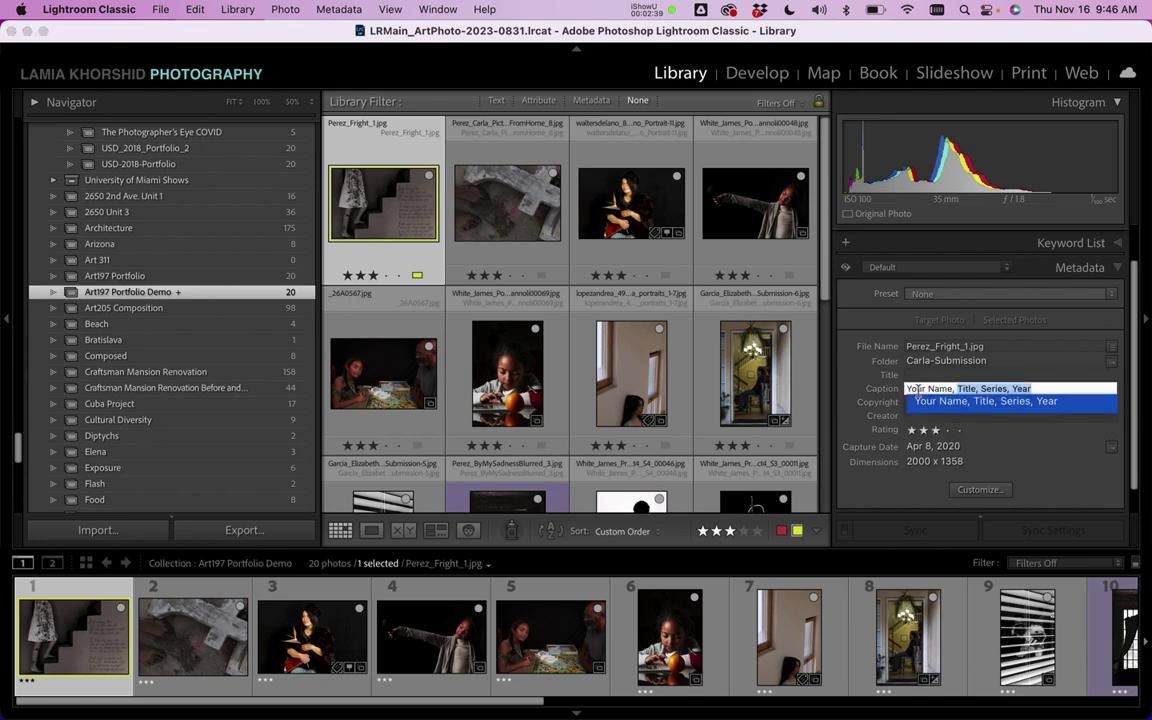
type("Title, Series, Year")
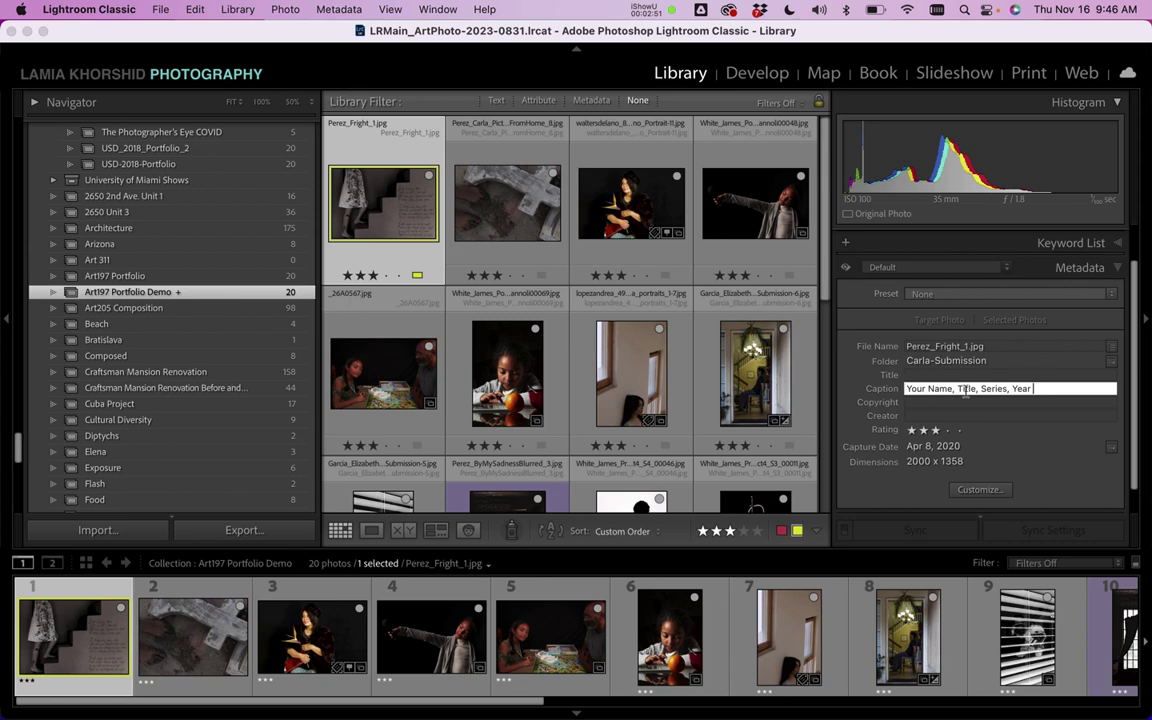
left_click_drag(1033, 389, 904, 390)
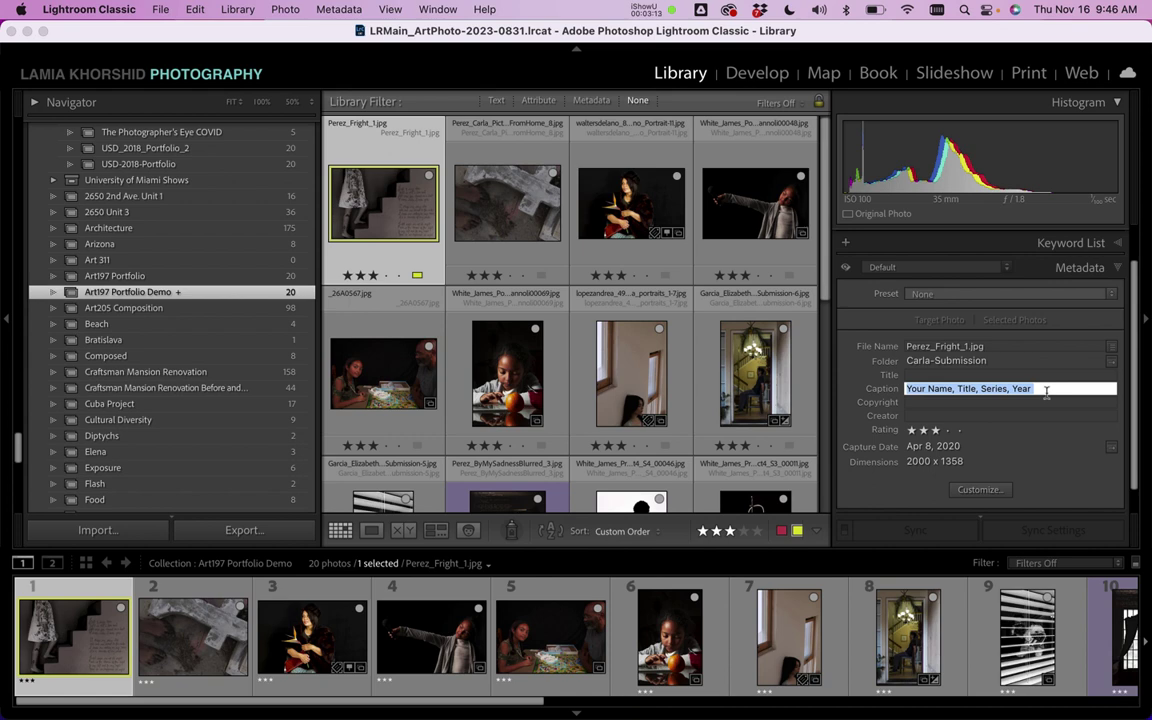
key("super+c")
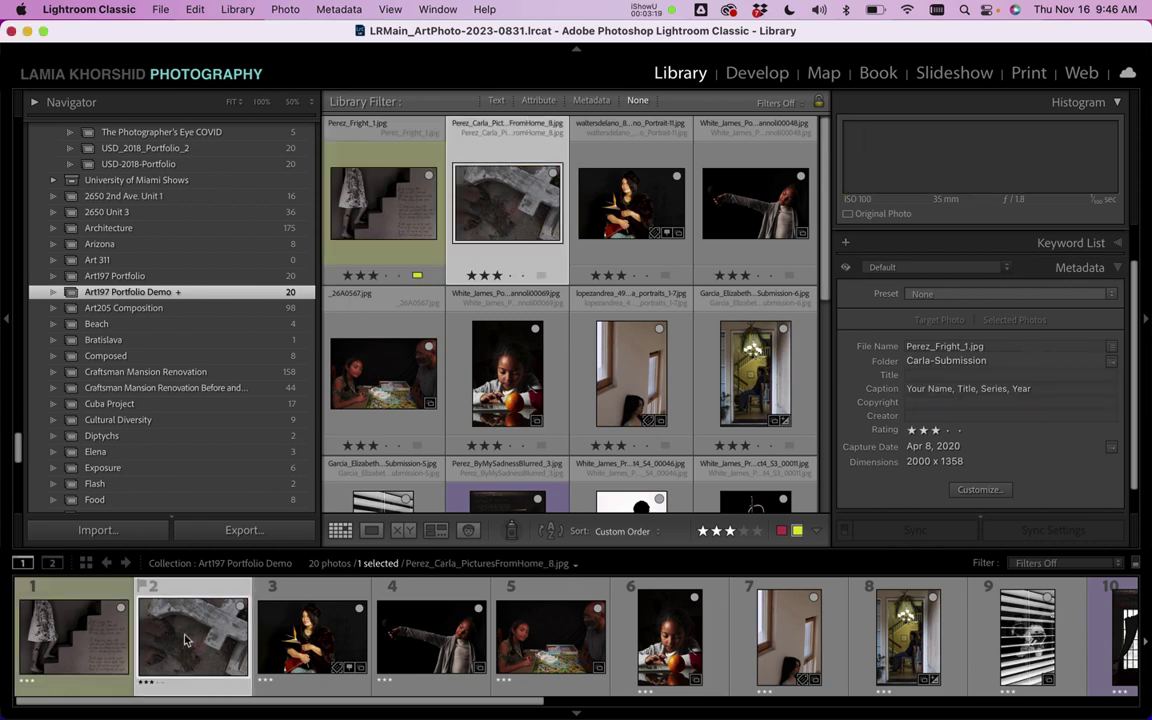
Step: Paste the caption 'Your Name, Title, Series, Year' into the second photo
left_click(918, 388)
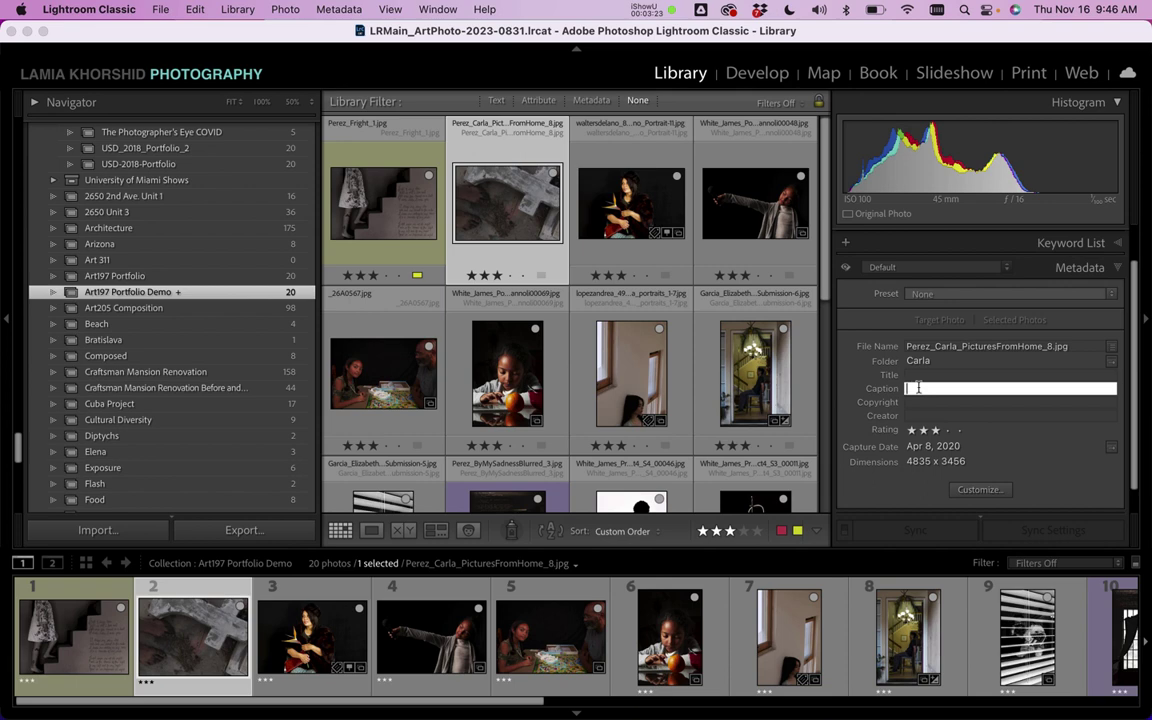
key("super+v")
key("Return")
Step: Check the existing captions on photos 3 through 7, stopping at photo 8
left_click(290, 662)
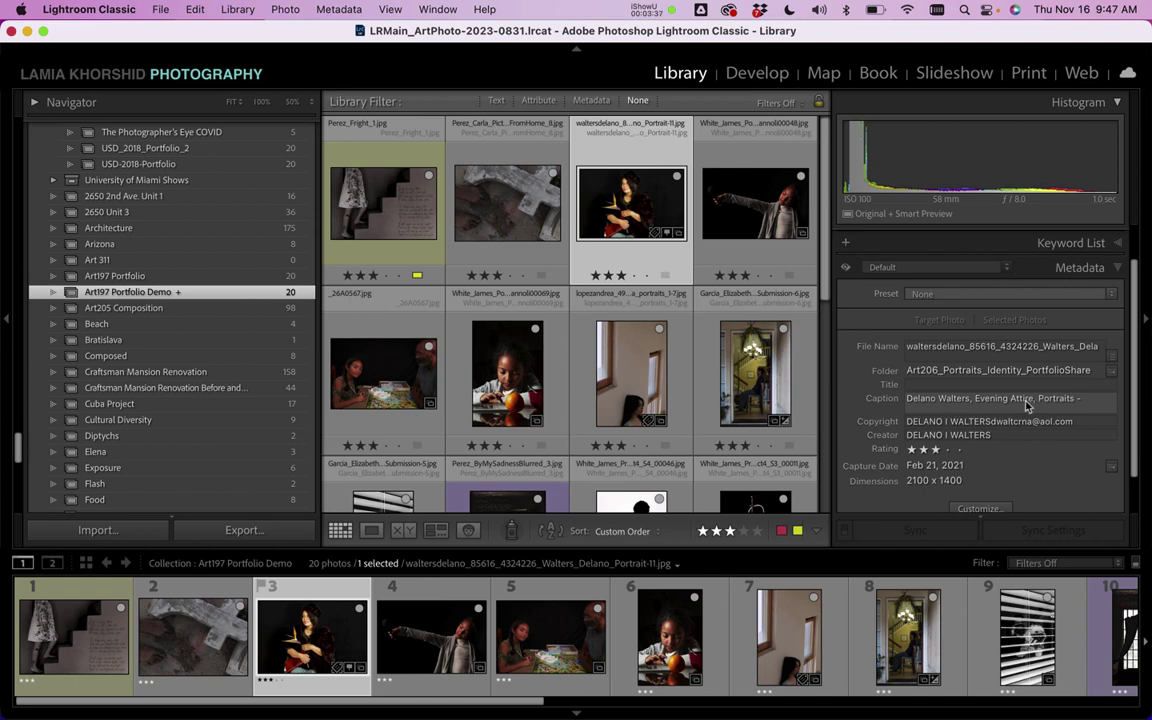
left_click(1062, 400)
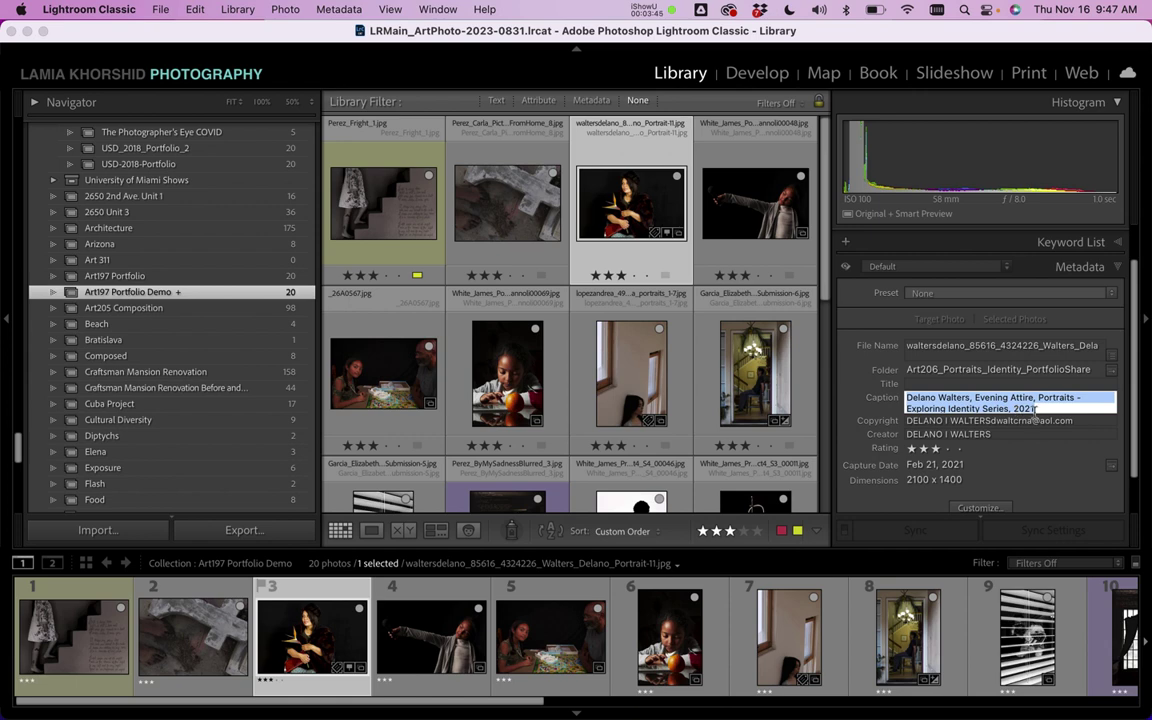
left_click(424, 638)
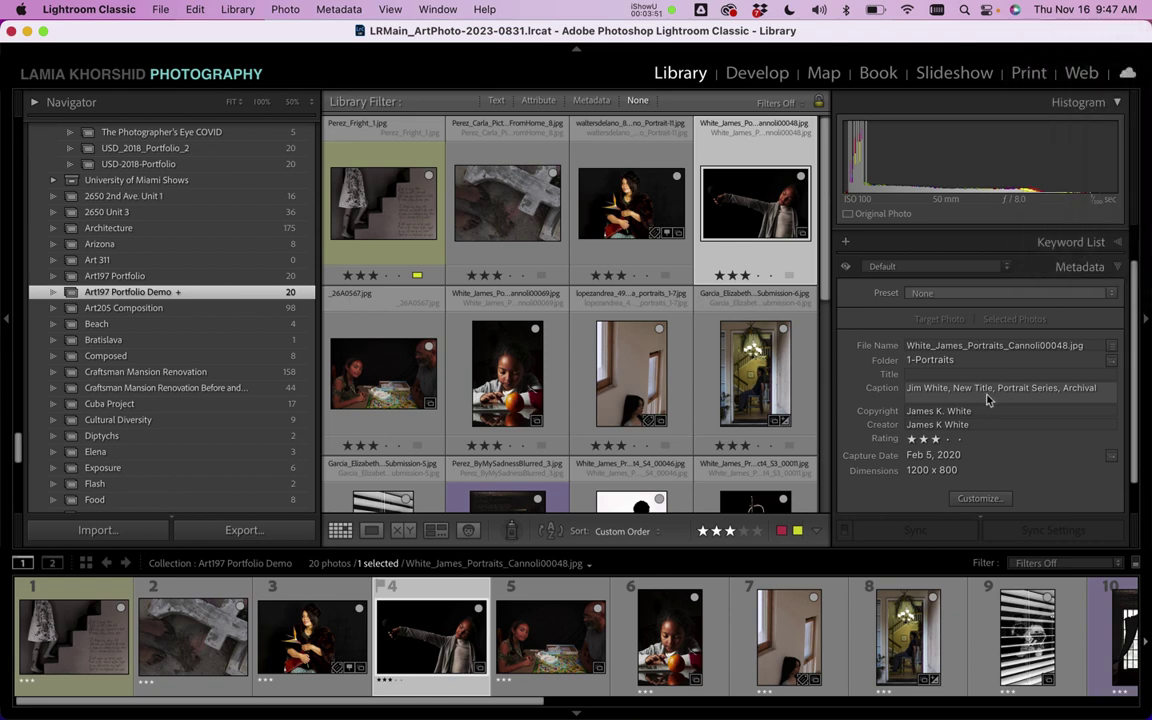
left_click(563, 630)
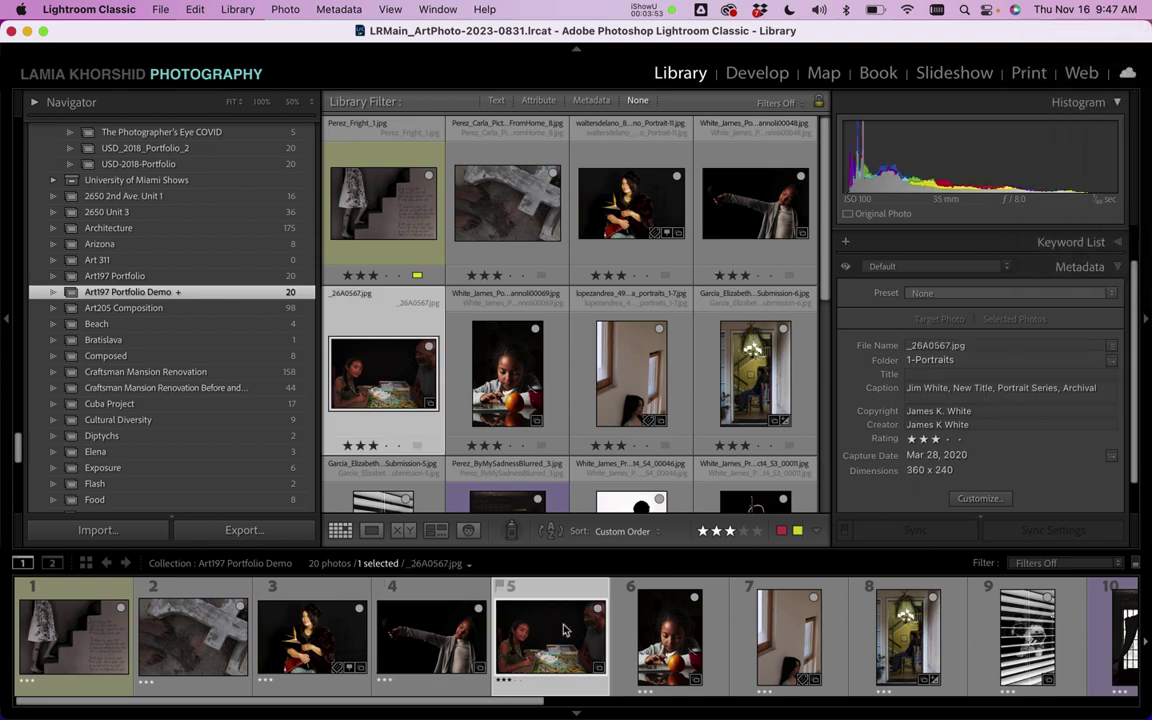
left_click(665, 635)
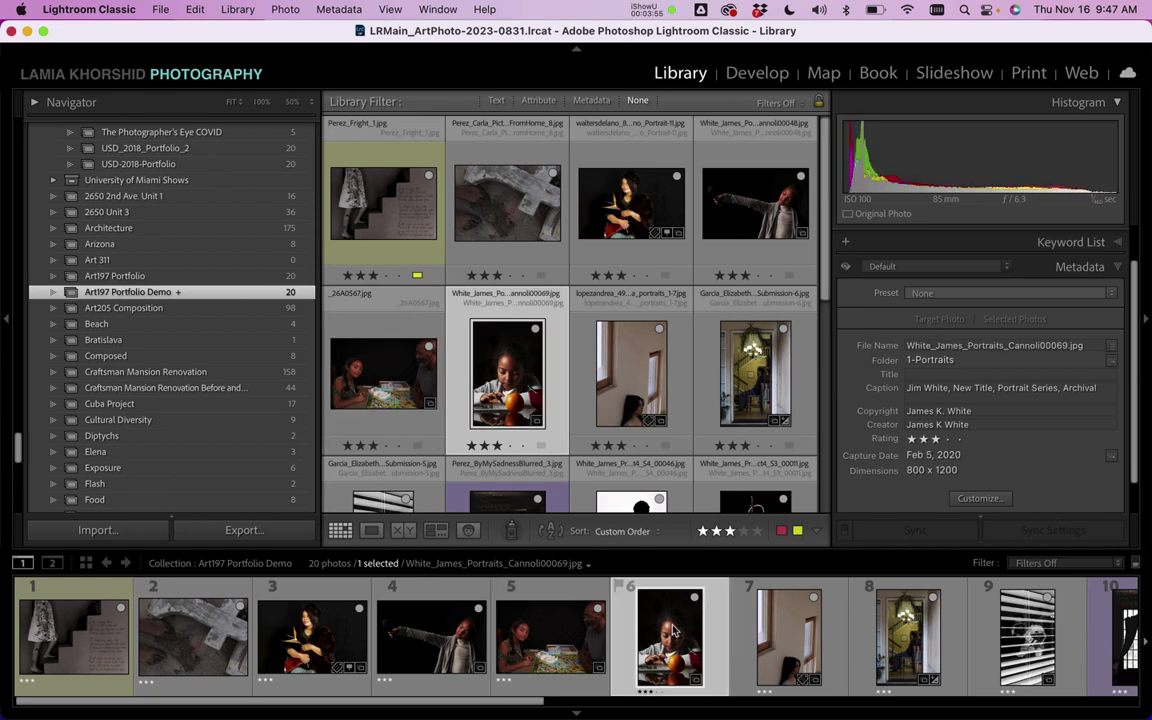
left_click(797, 651)
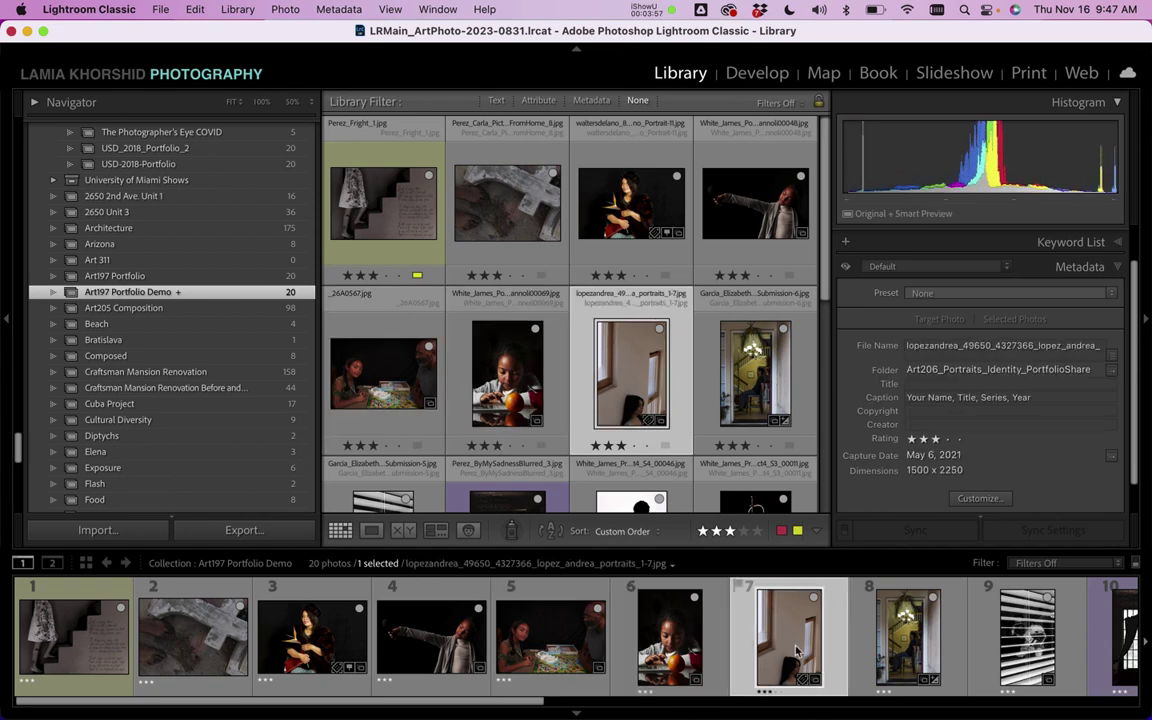
left_click(895, 662)
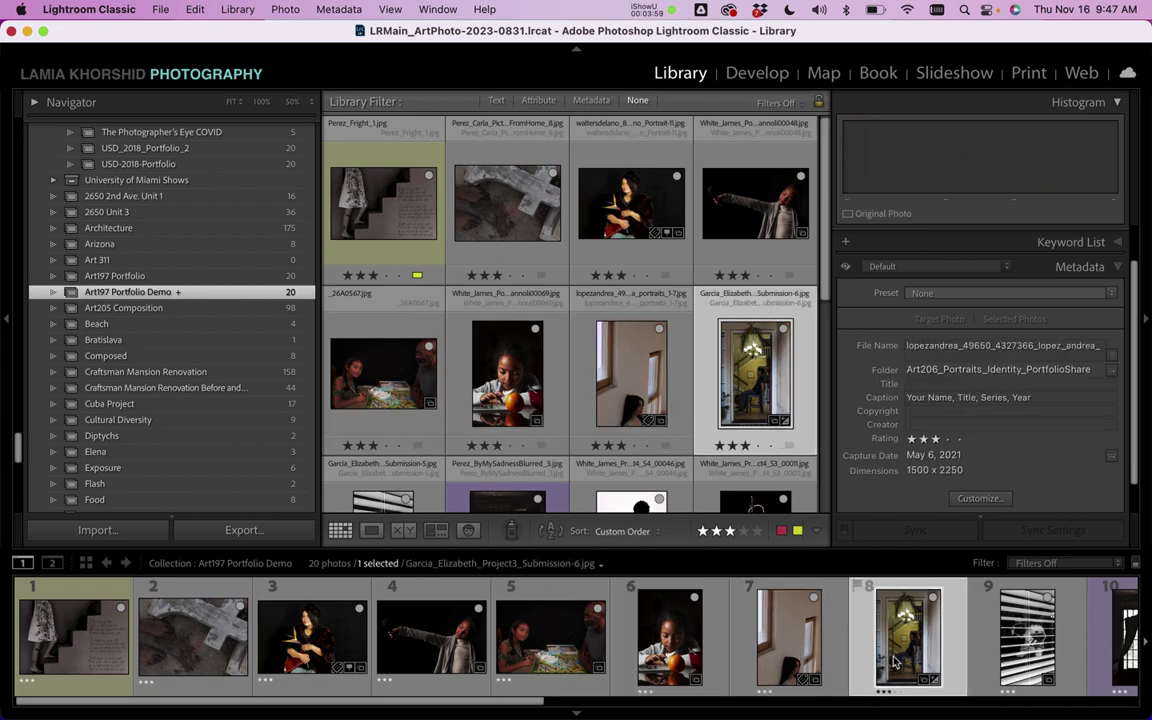
Step: Paste the placeholder caption into photos 8, 9 and 10, the window with curtains
left_click(915, 389)
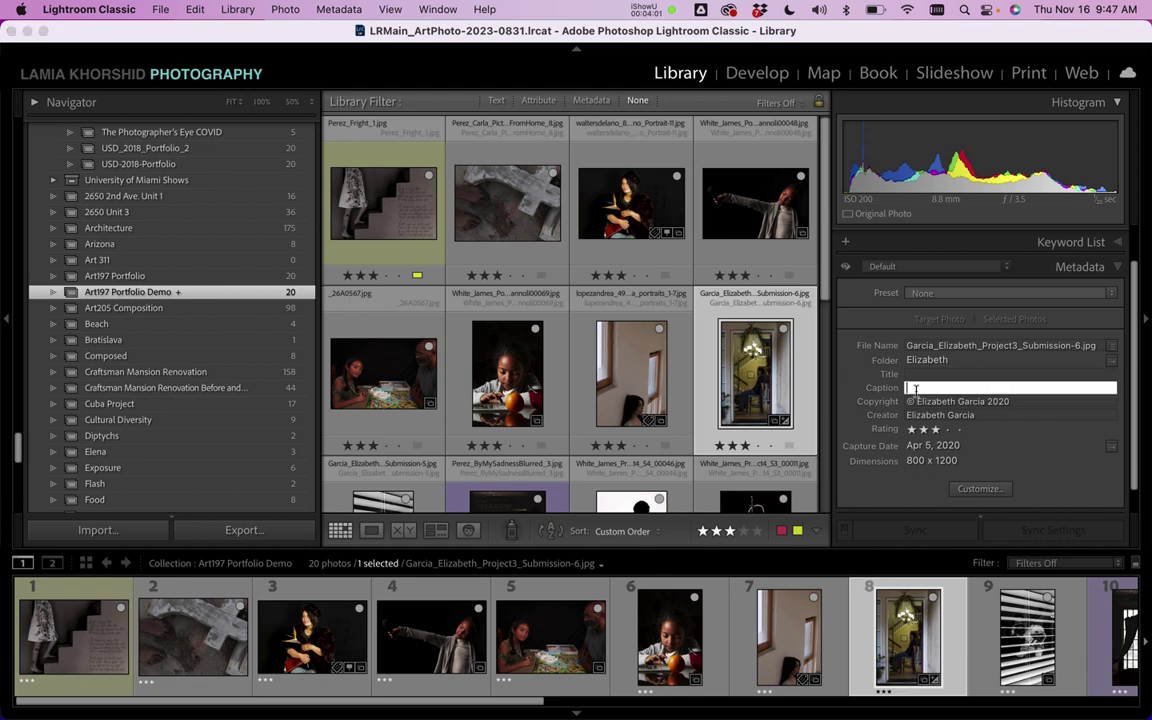
key("super+v")
key("Return")
left_click(1028, 640)
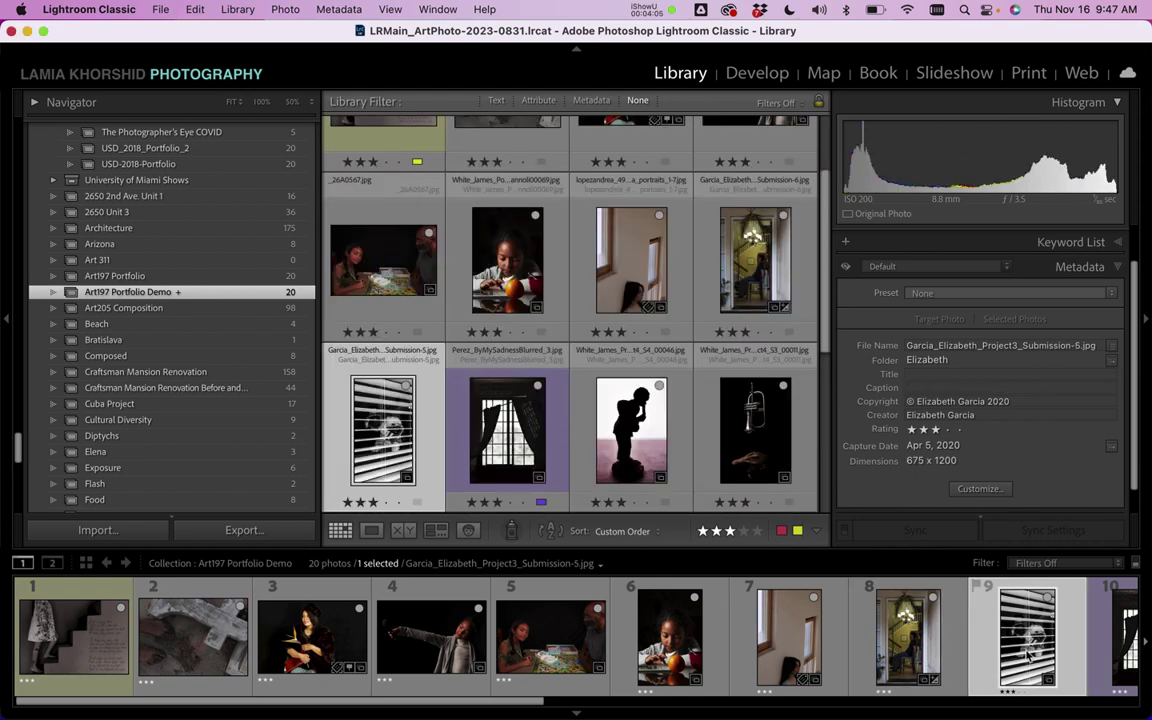
left_click(913, 389)
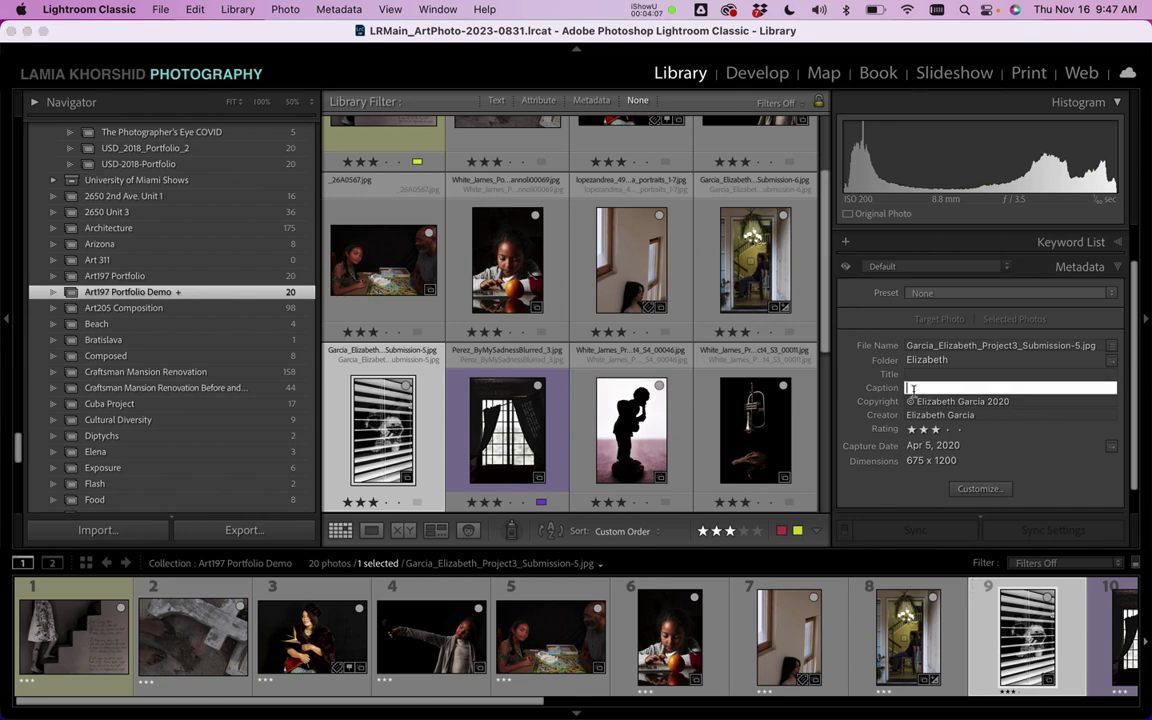
key("super+v")
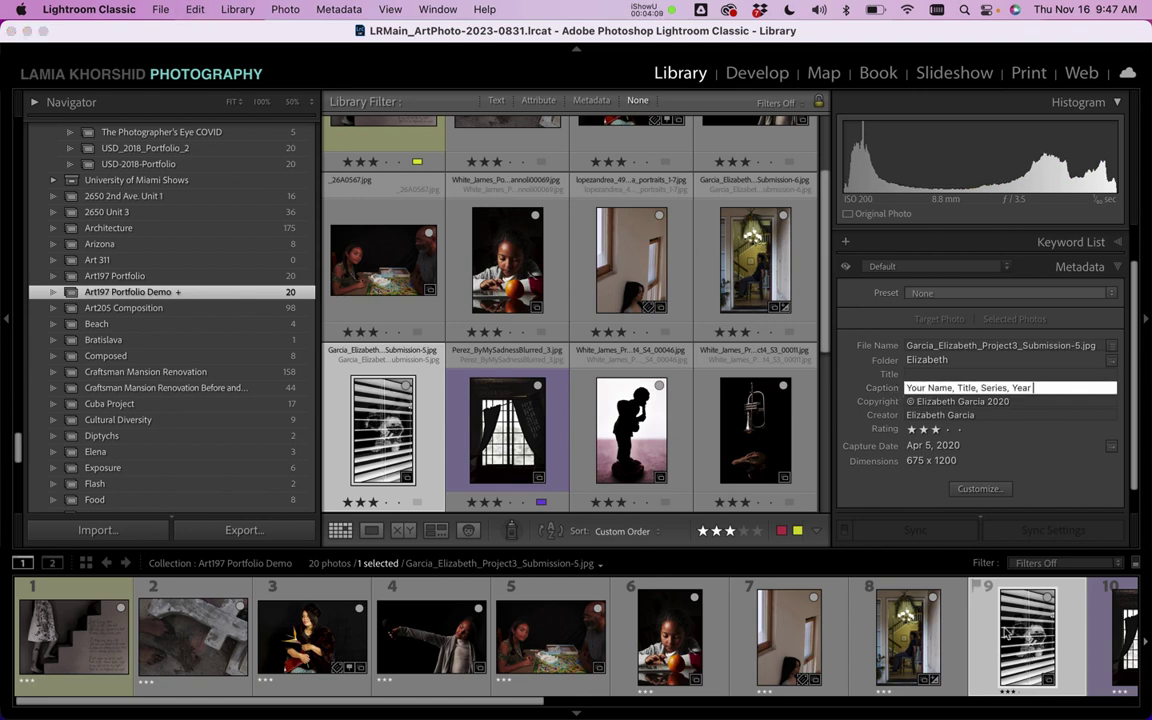
scroll(1005, 632, "right", 2)
scroll(1005, 632, "right", 3)
left_click(930, 637)
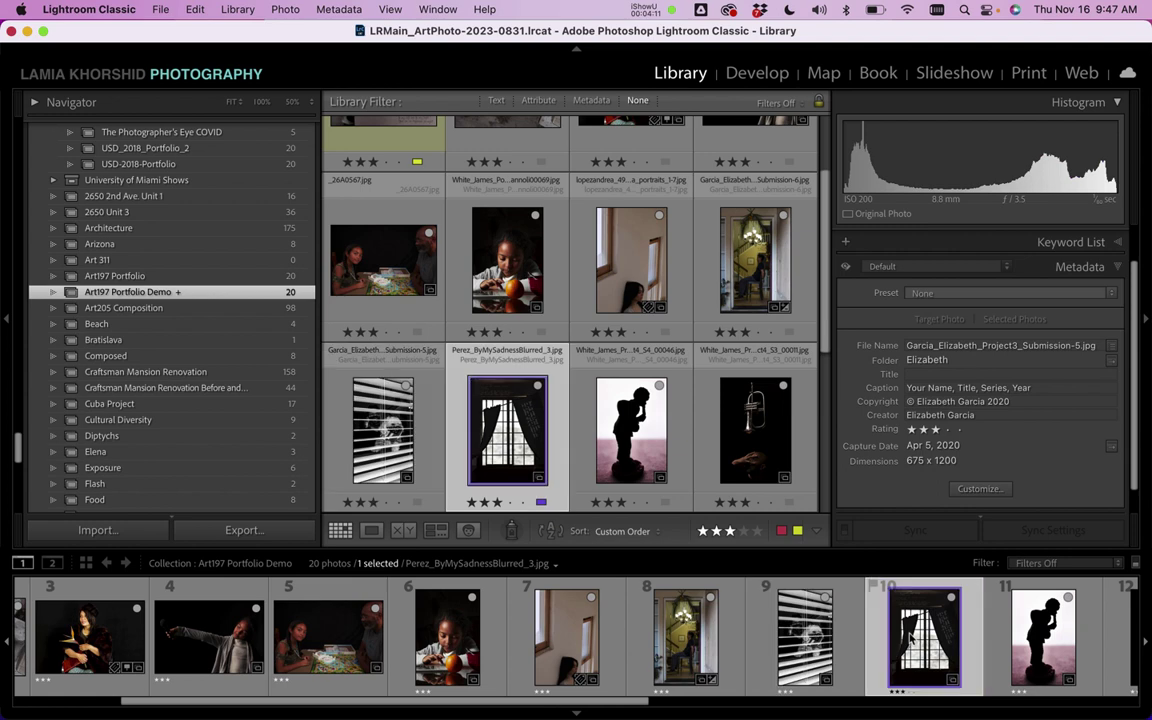
left_click(930, 389)
type("Your Name, Title, Series, Year")
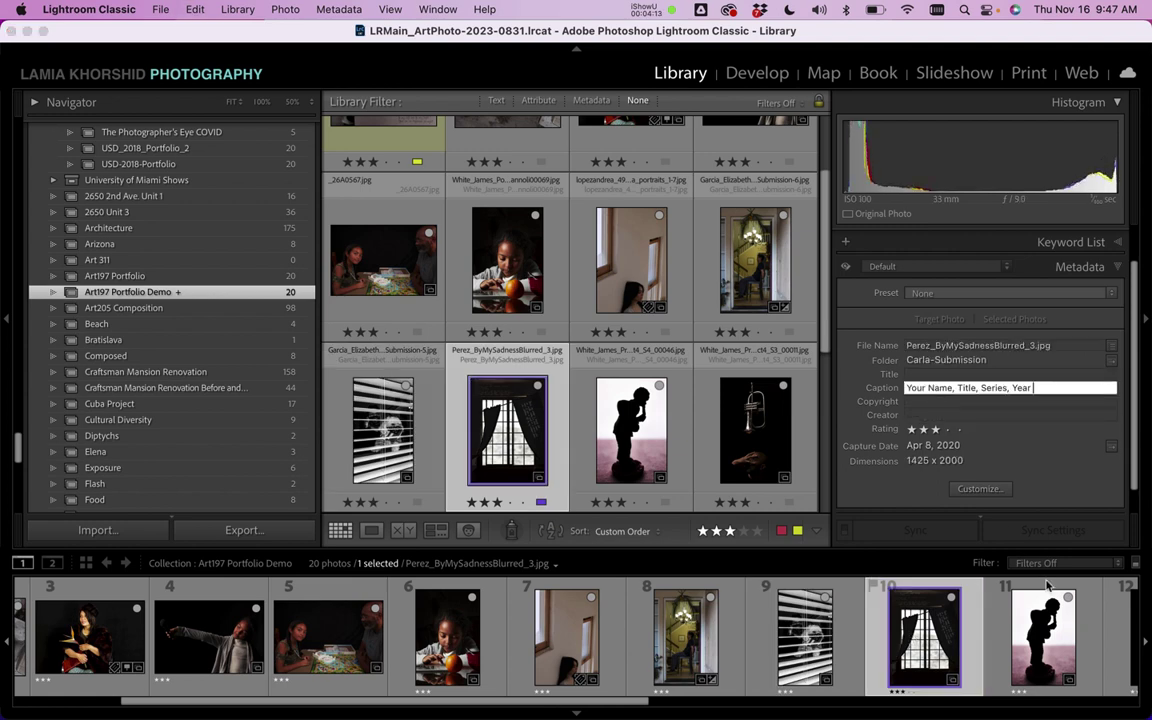
left_click(1043, 637)
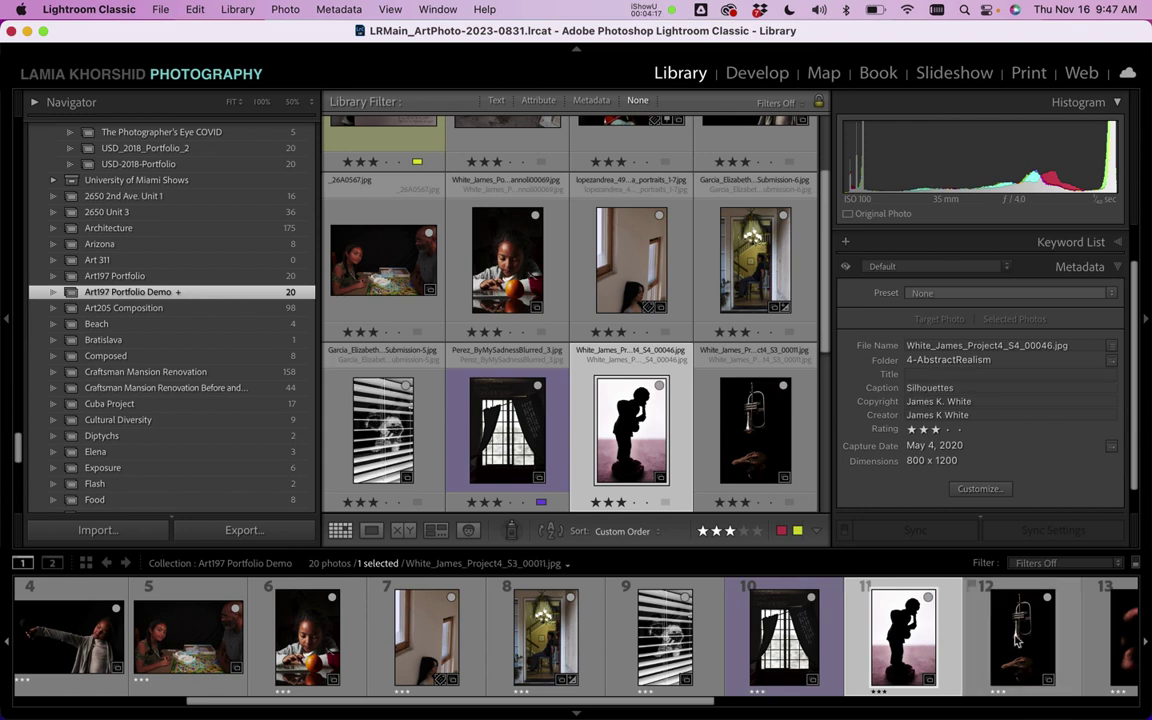
Step: Paste the placeholder caption into photo 12, the trumpet, and photo 13, the ear
left_click(1017, 641)
left_click(910, 387)
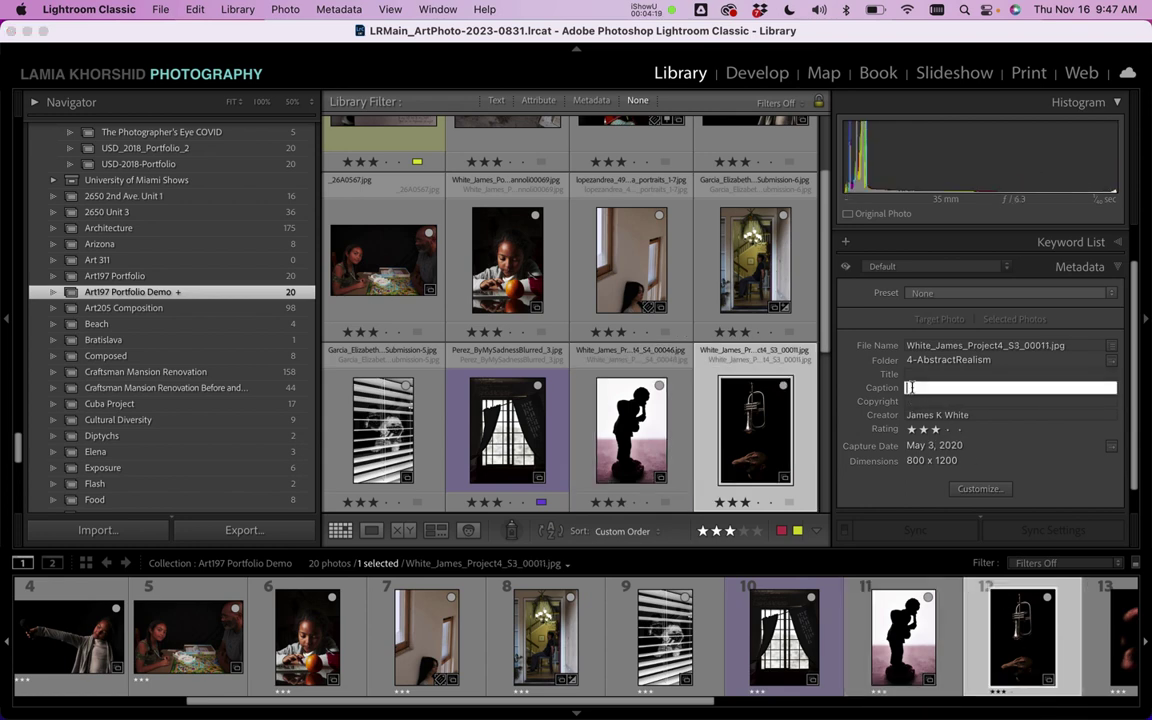
type("Your Name, Title, Series, Year")
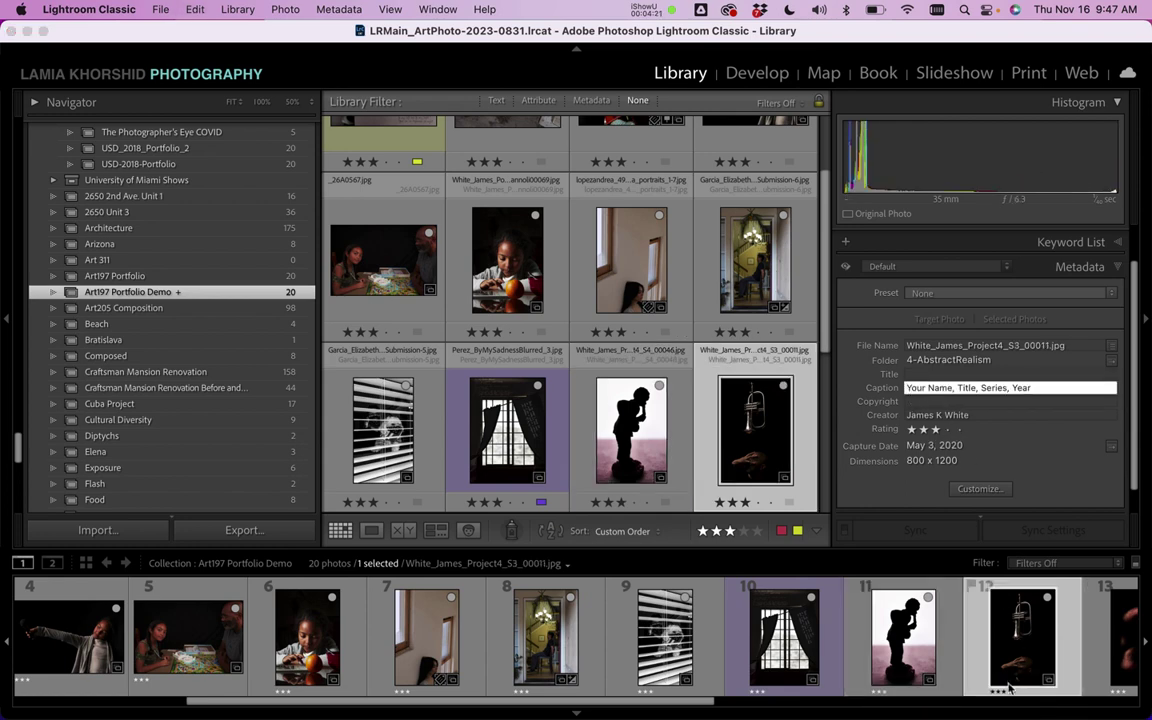
left_click_drag(951, 388, 906, 388)
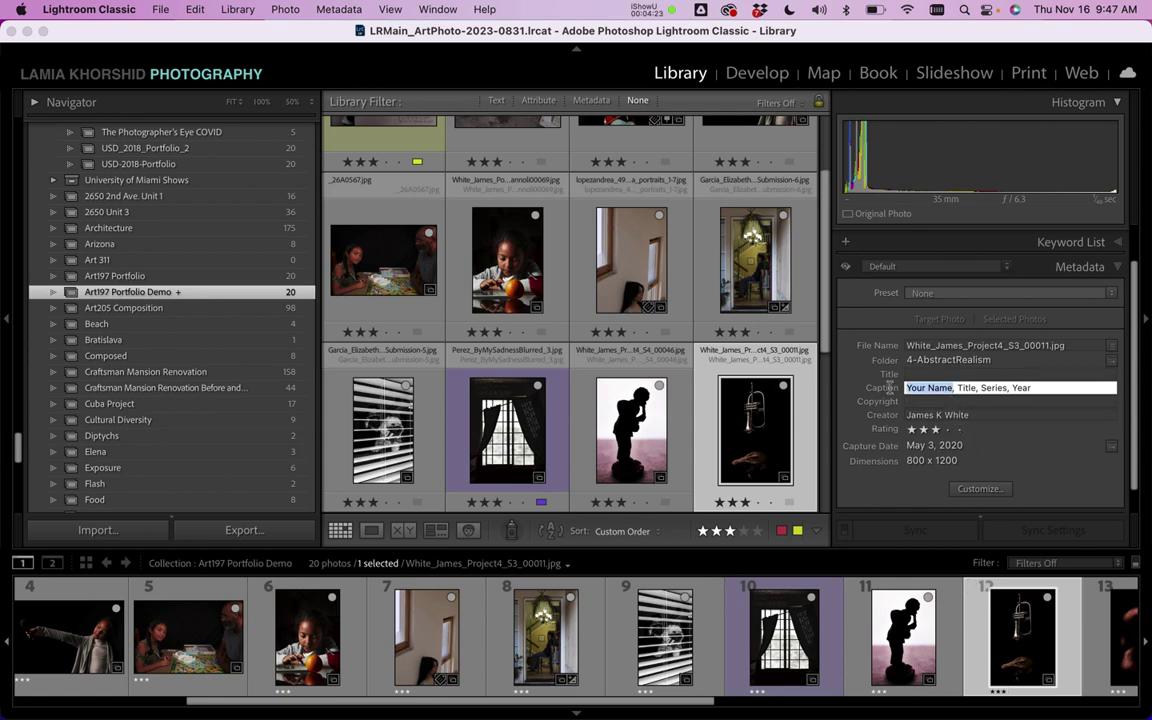
left_click(1017, 655)
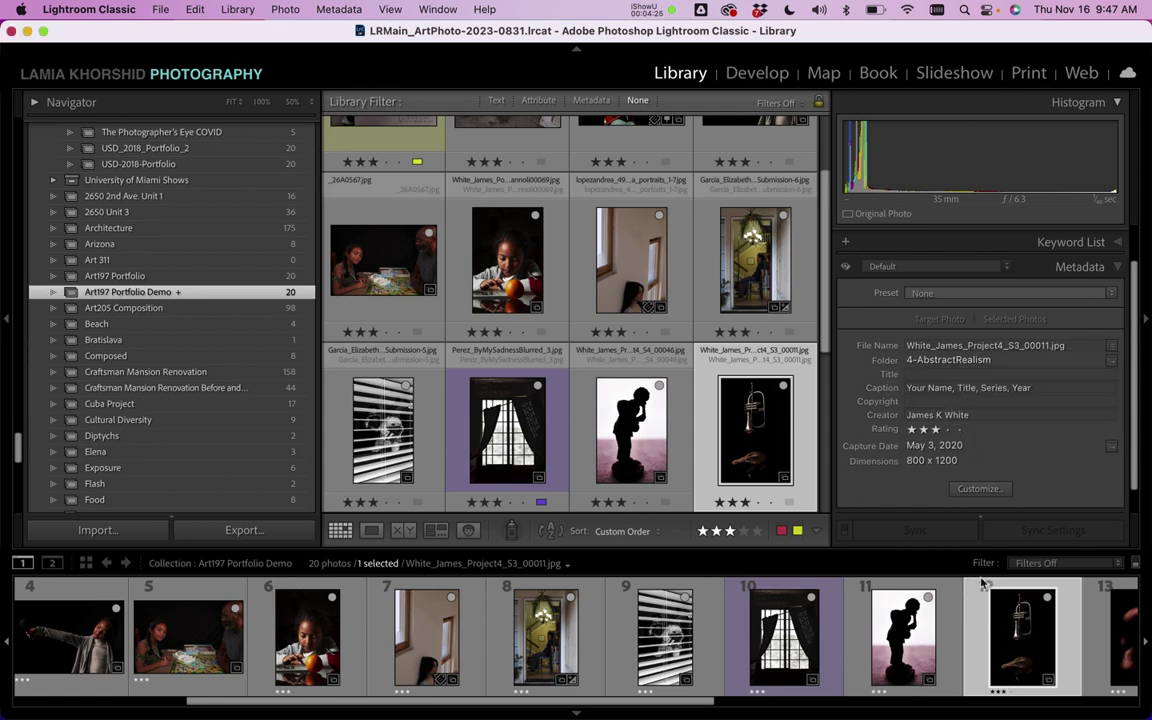
scroll(1012, 640, "down", 1)
left_click(1012, 640)
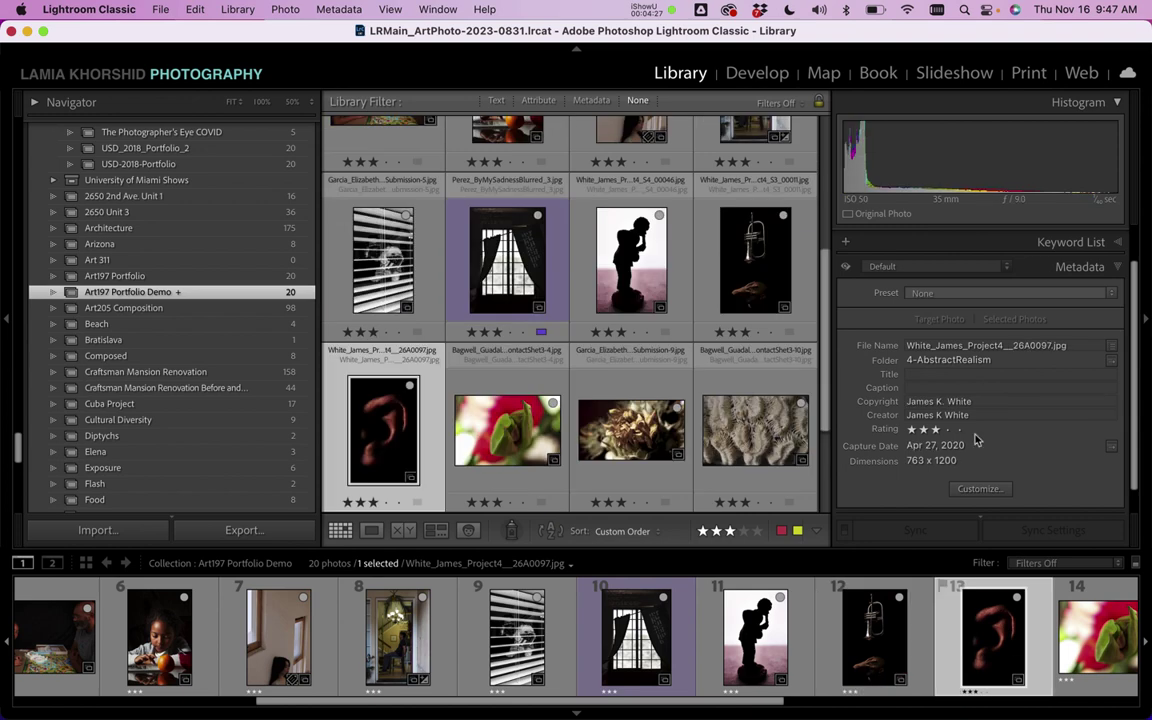
left_click(943, 388)
type("Your Name, Title, Series, Year")
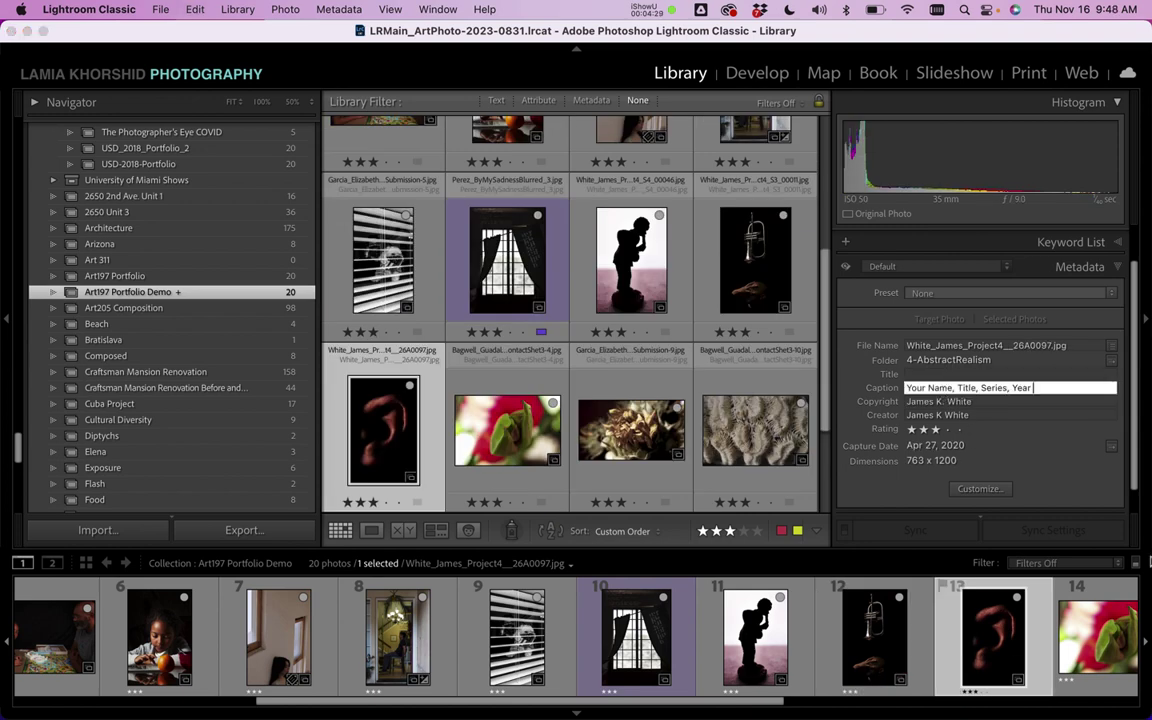
key("super+Right")
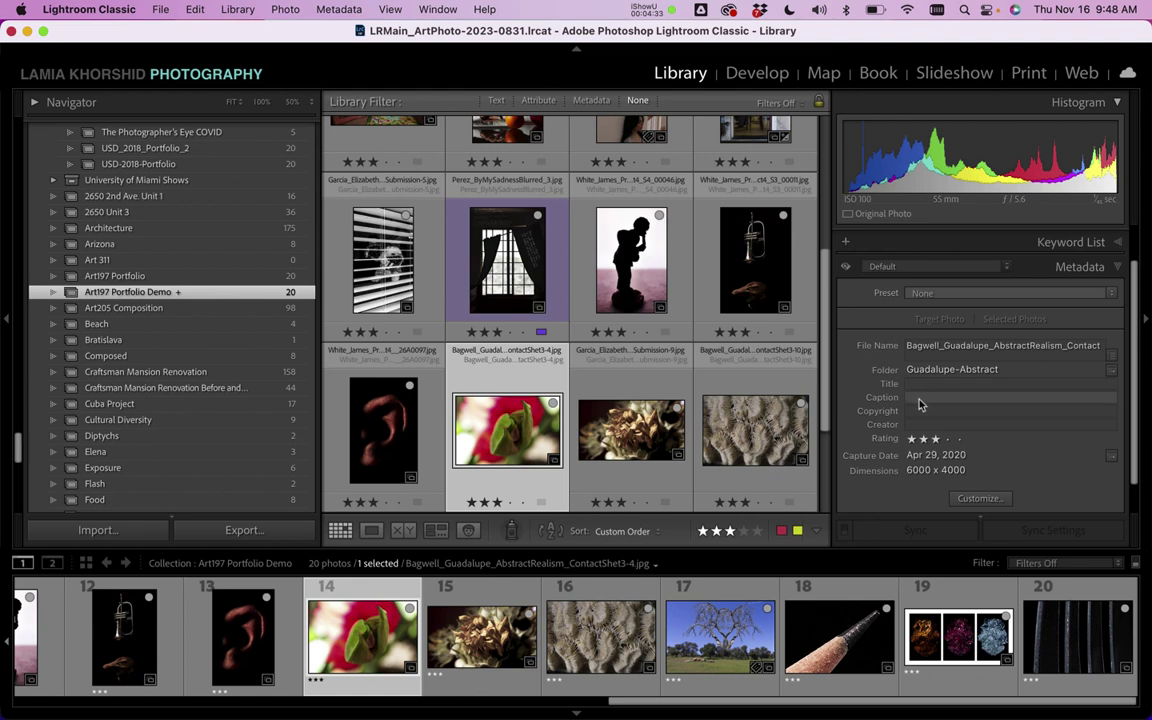
Step: Caption the red flower, FoilTriptych-24w.tif and photo 20, then reselect Perez_Fright_1.jpg
left_click(920, 399)
type("Your Name, Title, Series, Year")
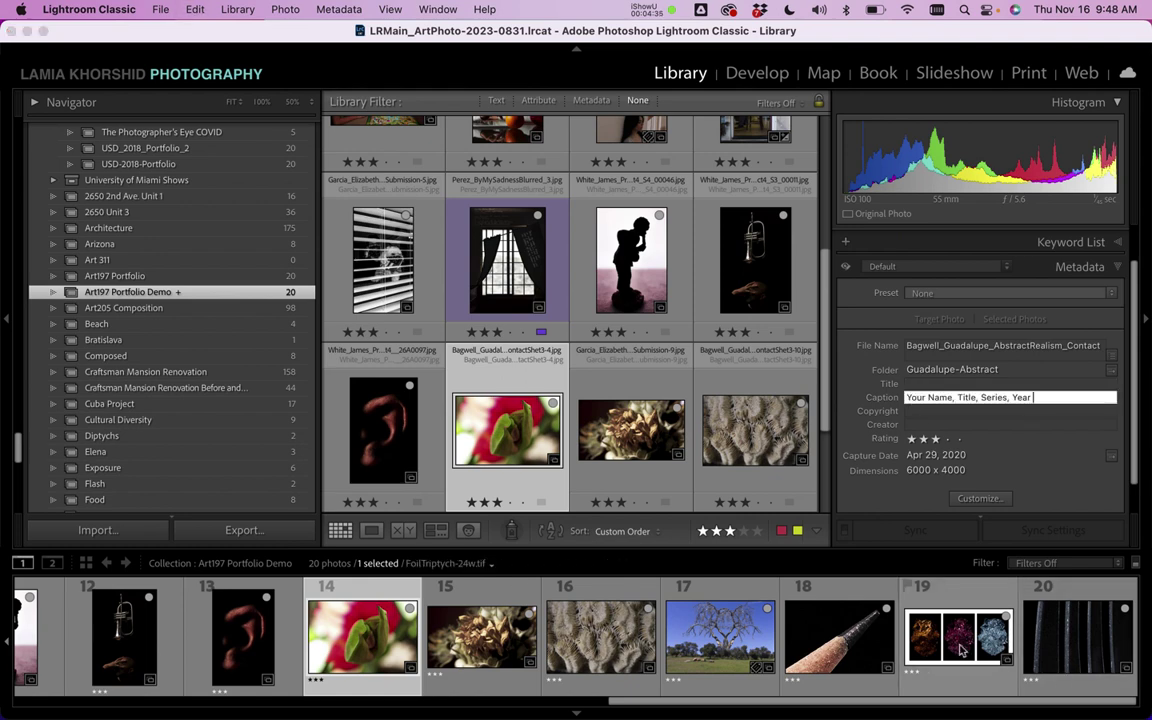
left_click(956, 640)
left_click(916, 389)
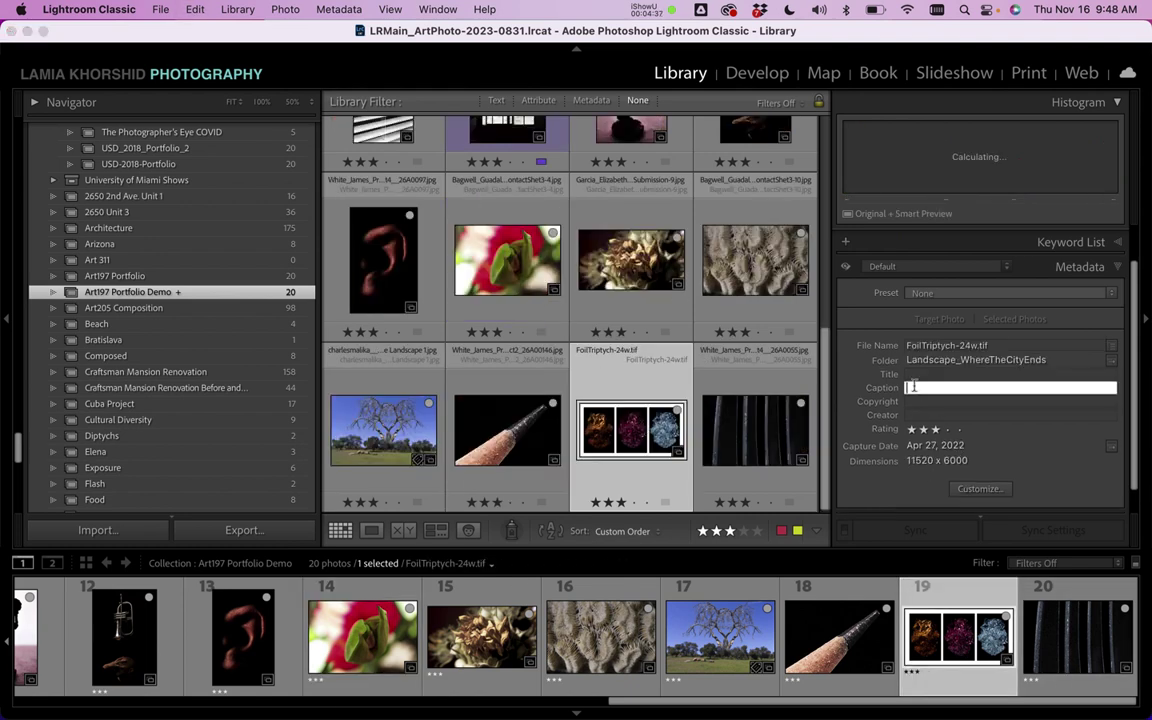
type("Your Name, Title, Series, Year")
left_click(1050, 630)
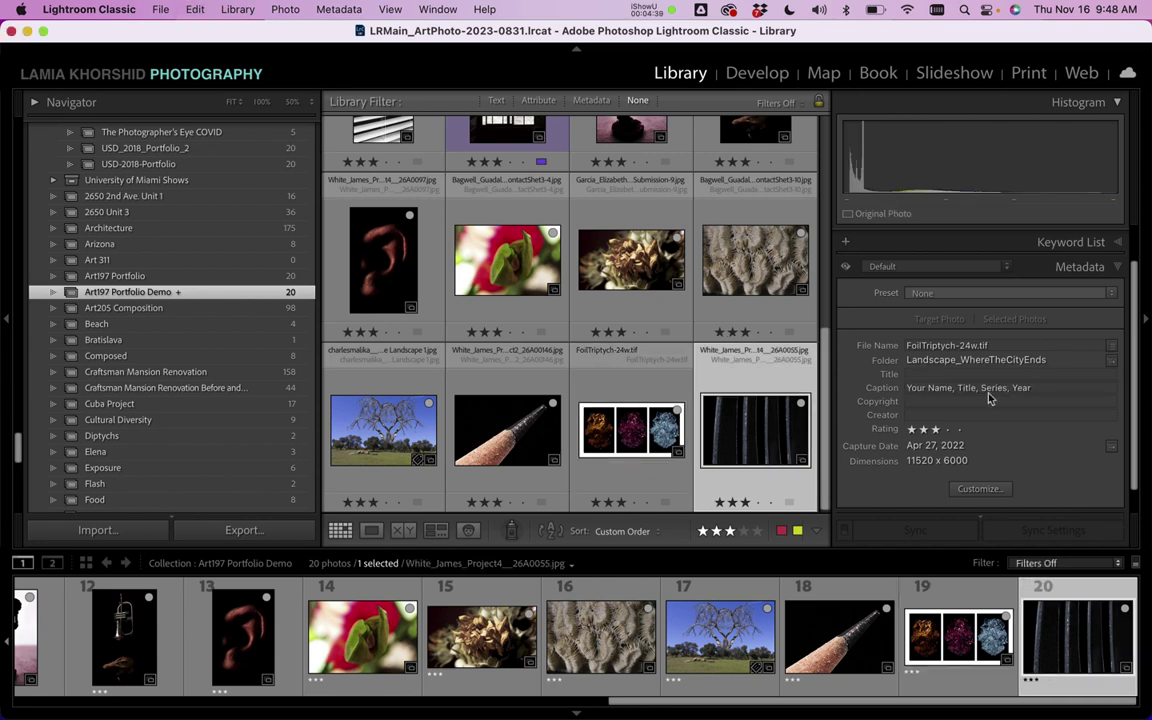
left_click(930, 388)
type("Your Name, Title, Series, Year")
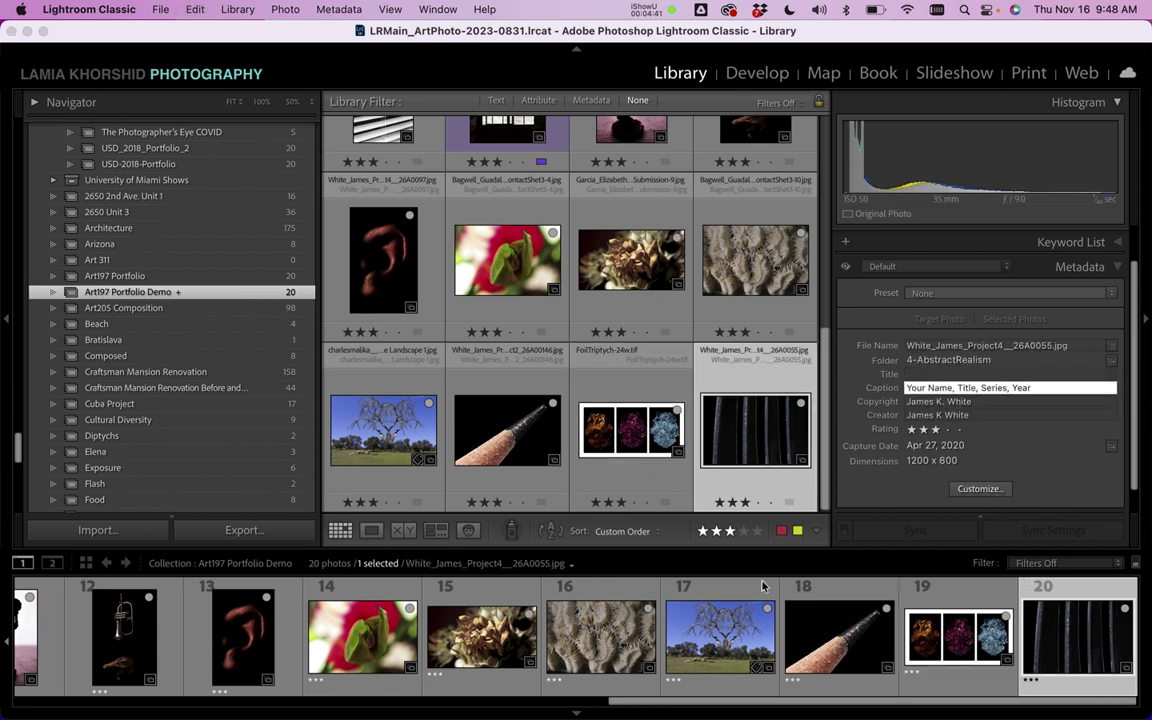
scroll(535, 630, "up", 5)
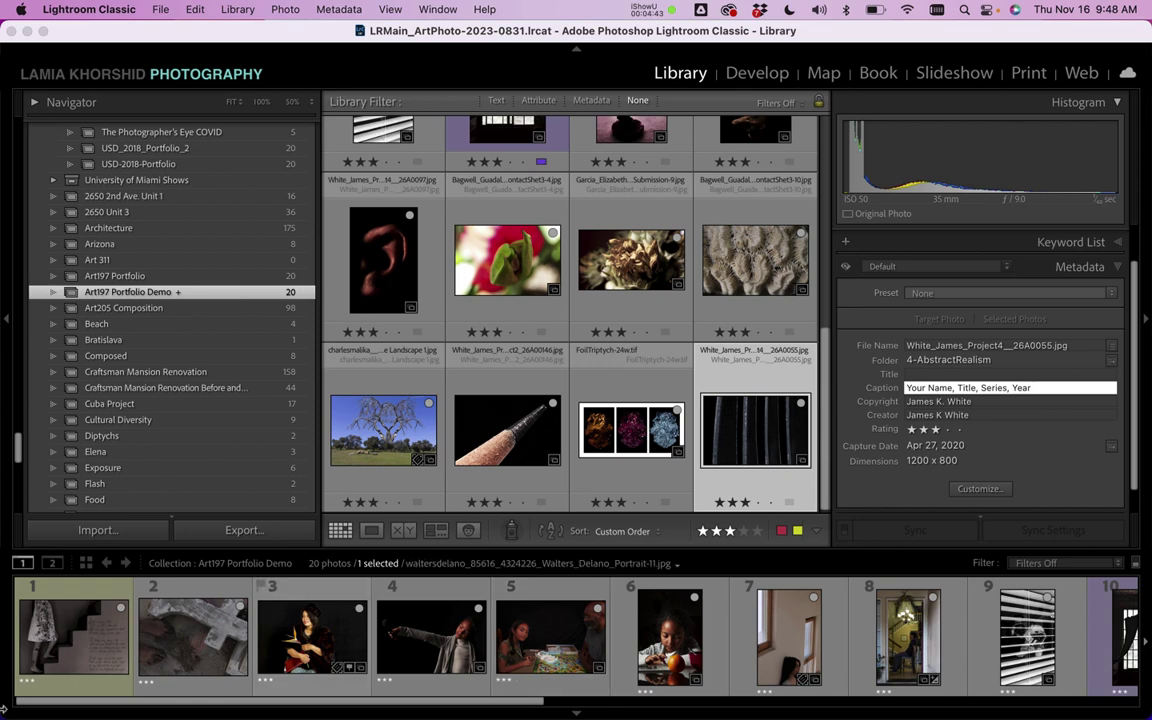
left_click(75, 610)
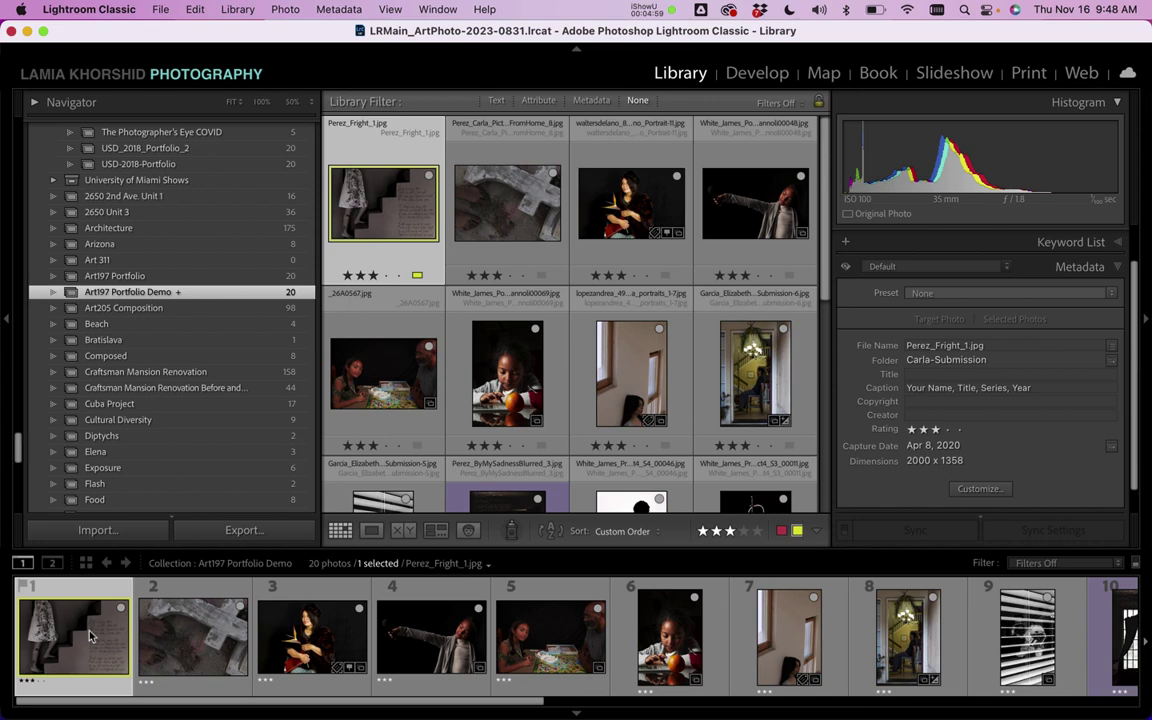
Step: Select all 20 photos in the Art197 Portfolio Demo collection with Cmd+A, then go to Print
key("super+a")
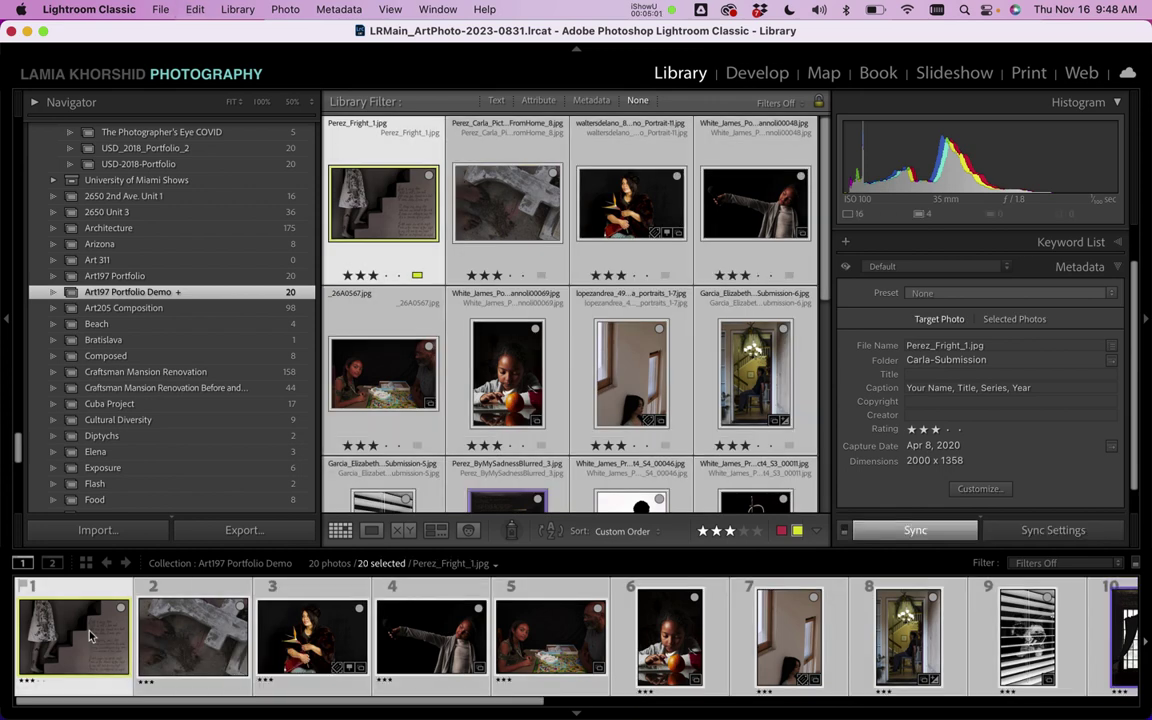
scroll(568, 354, "down", 5)
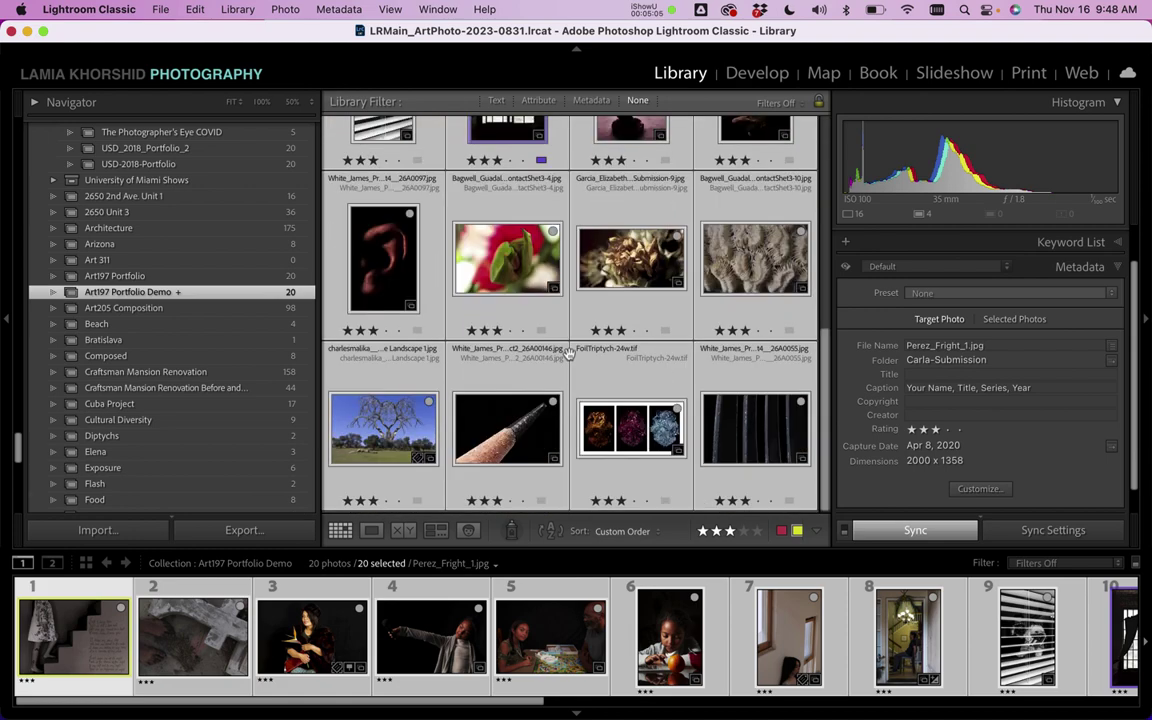
scroll(568, 354, "up", 5)
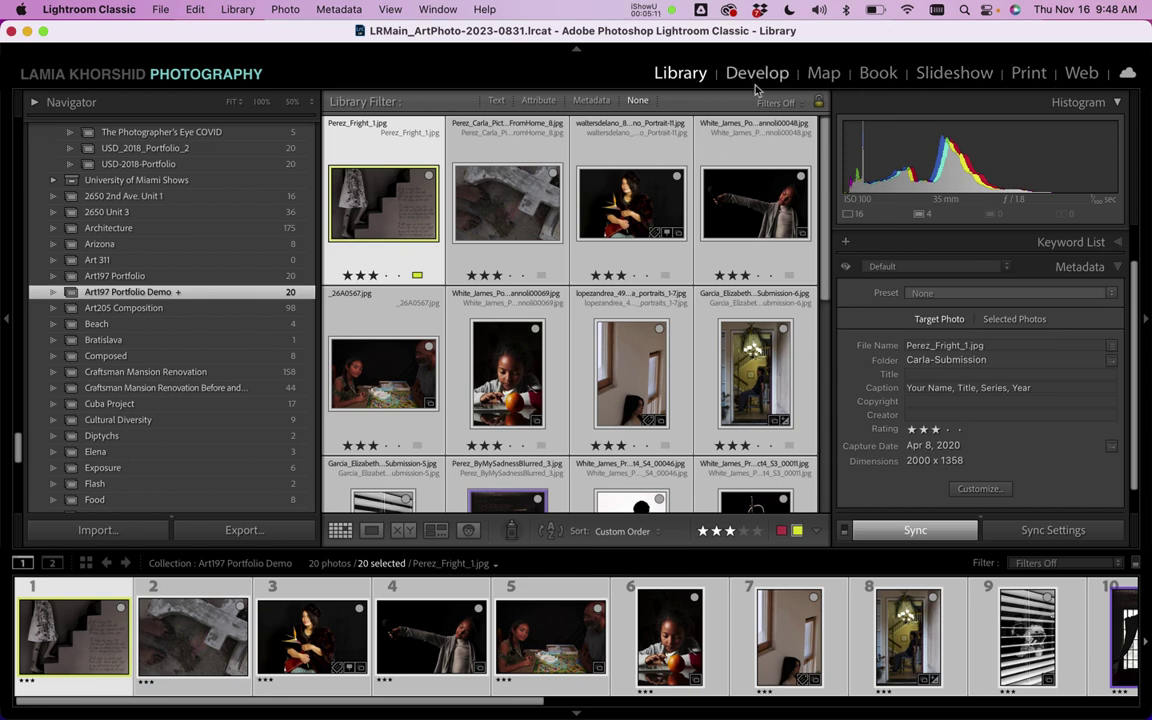
left_click(1029, 75)
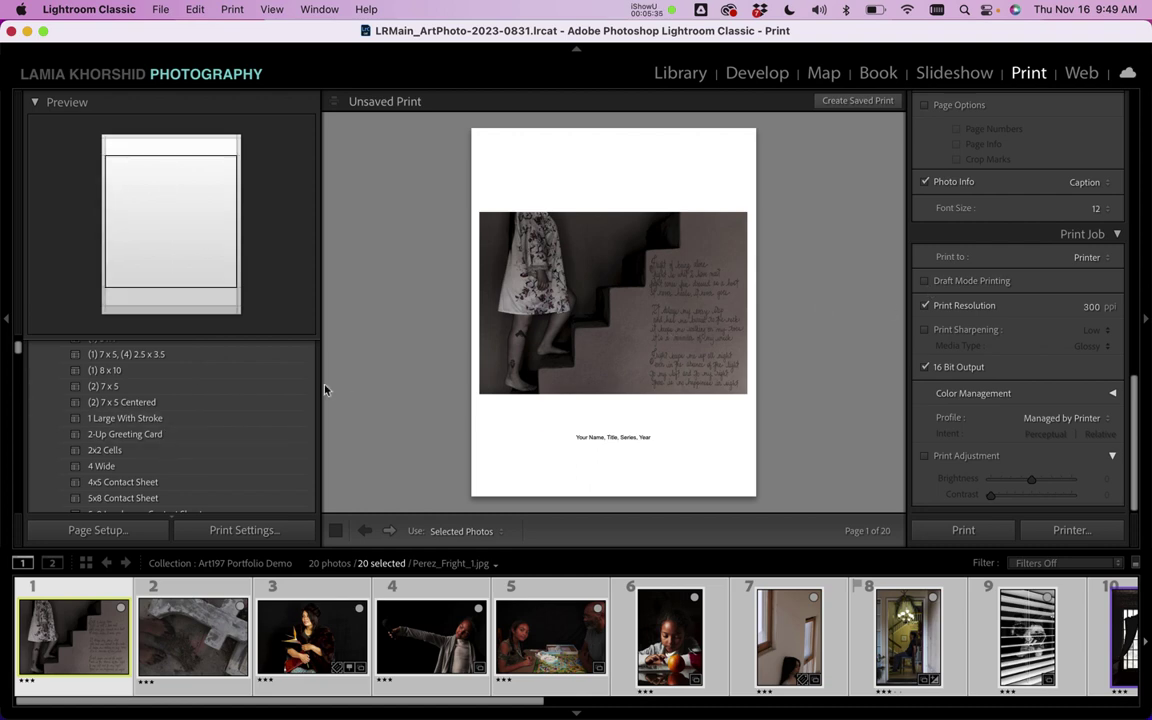
Step: Browse the Template Browser and apply the (1) 4x6 print template
scroll(184, 399, "up", 3)
scroll(1008, 150, "up", 5)
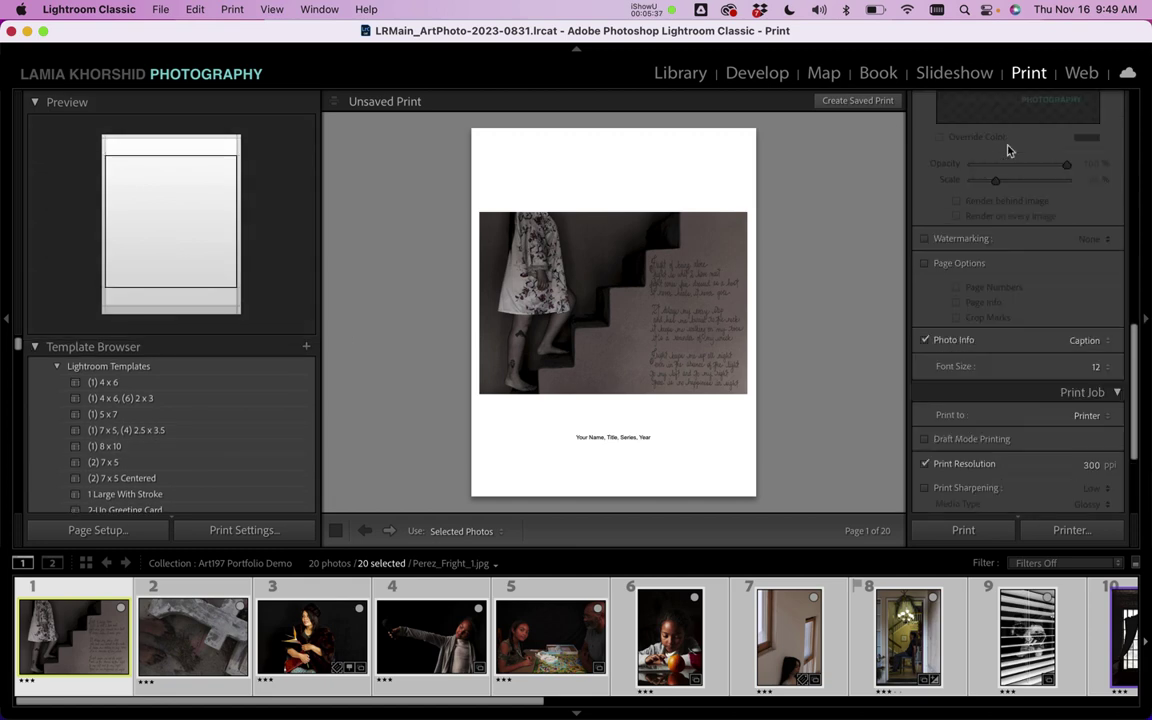
scroll(1008, 150, "up", 10)
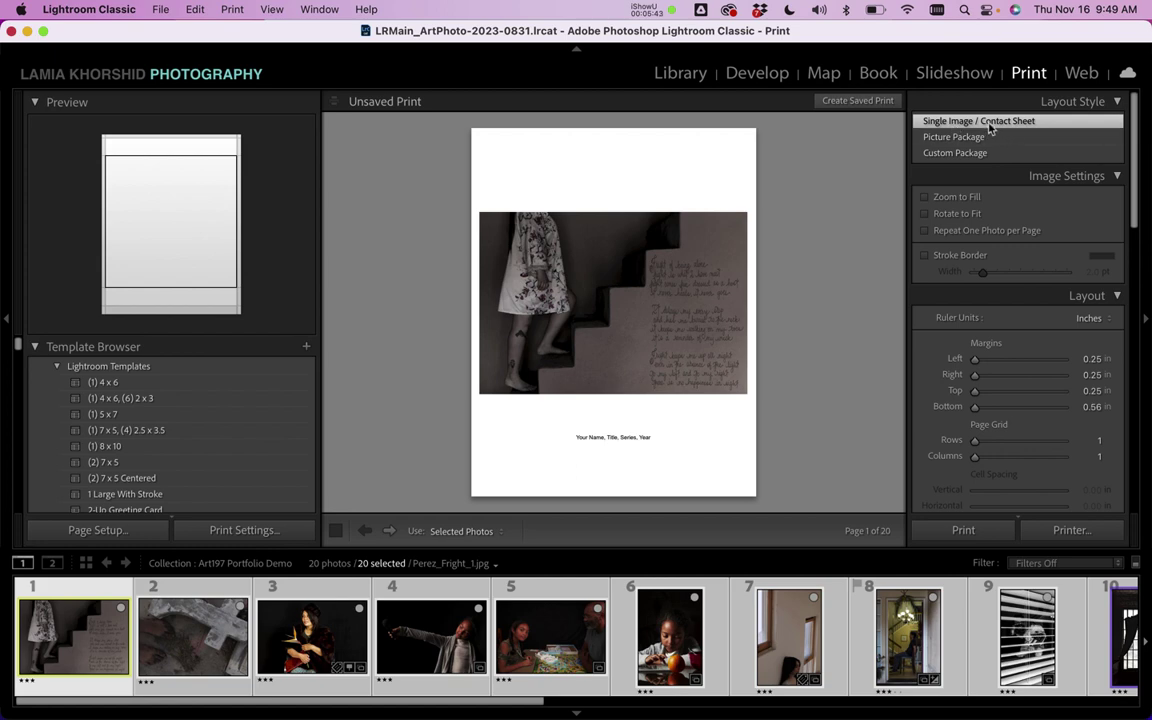
scroll(141, 460, "down", 3)
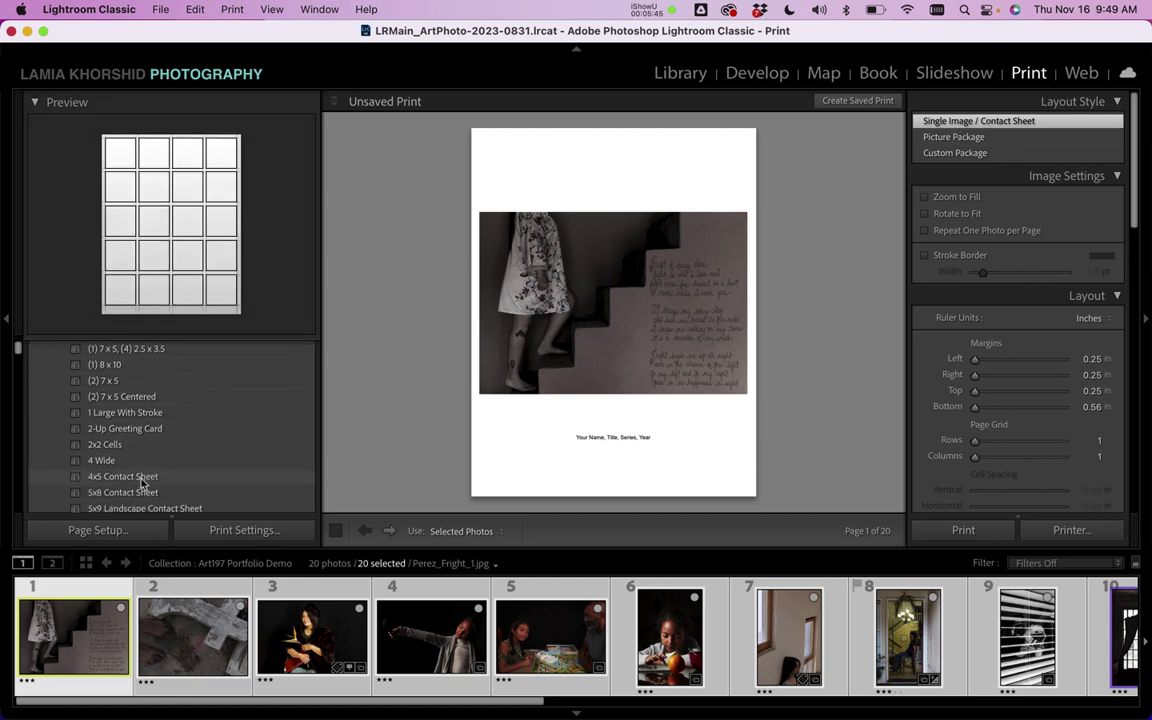
scroll(141, 482, "up", 5)
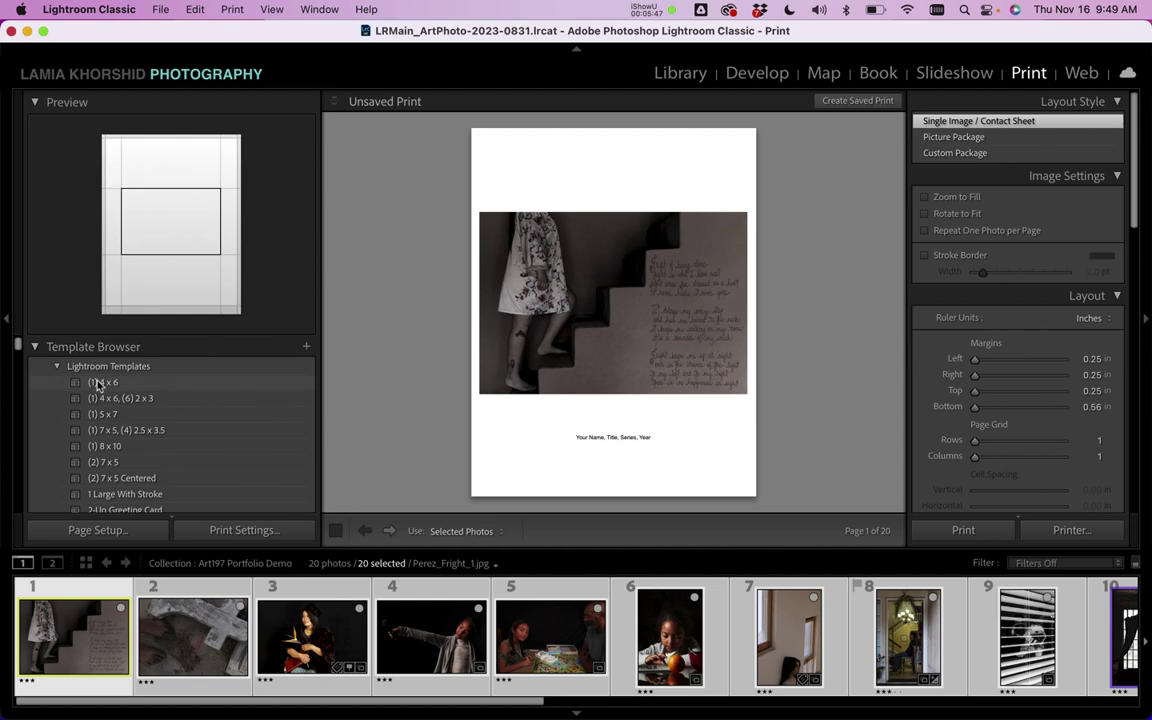
left_click(97, 383)
Step: Try the (1) 4x6 (6) 2x3 and (1) 7x5 (4) 2.5x3.5 packages, then return to Single Image / Contact Sheet
left_click(98, 398)
left_click(100, 430)
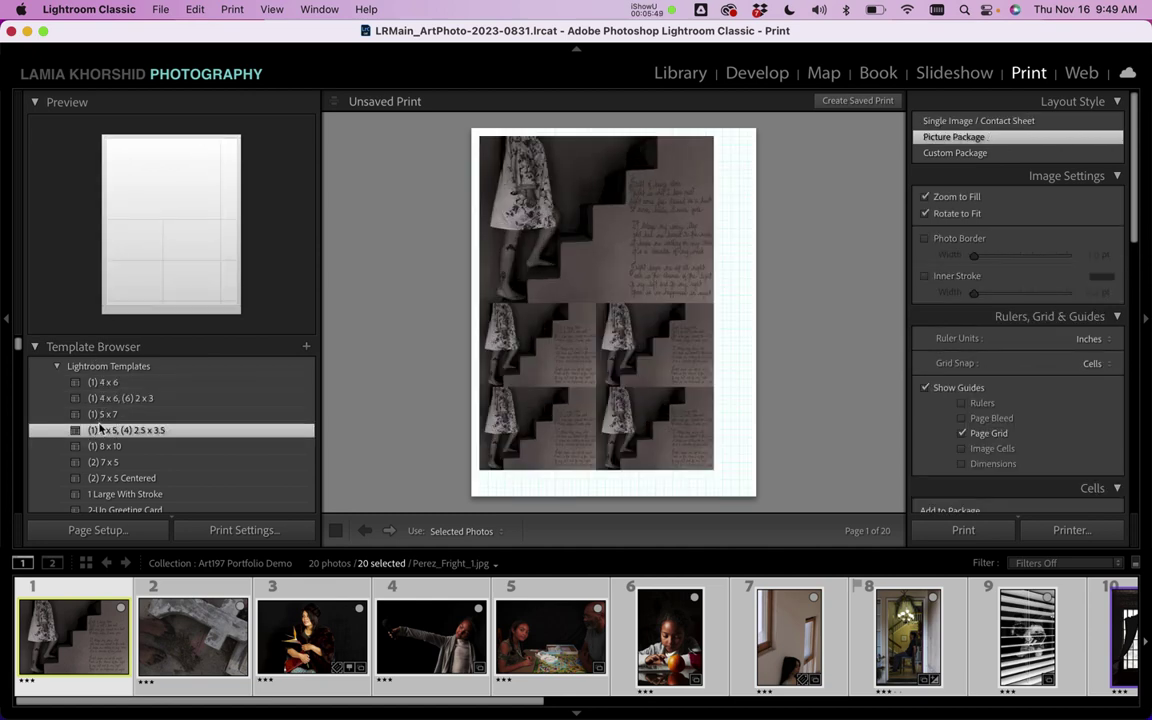
left_click(999, 122)
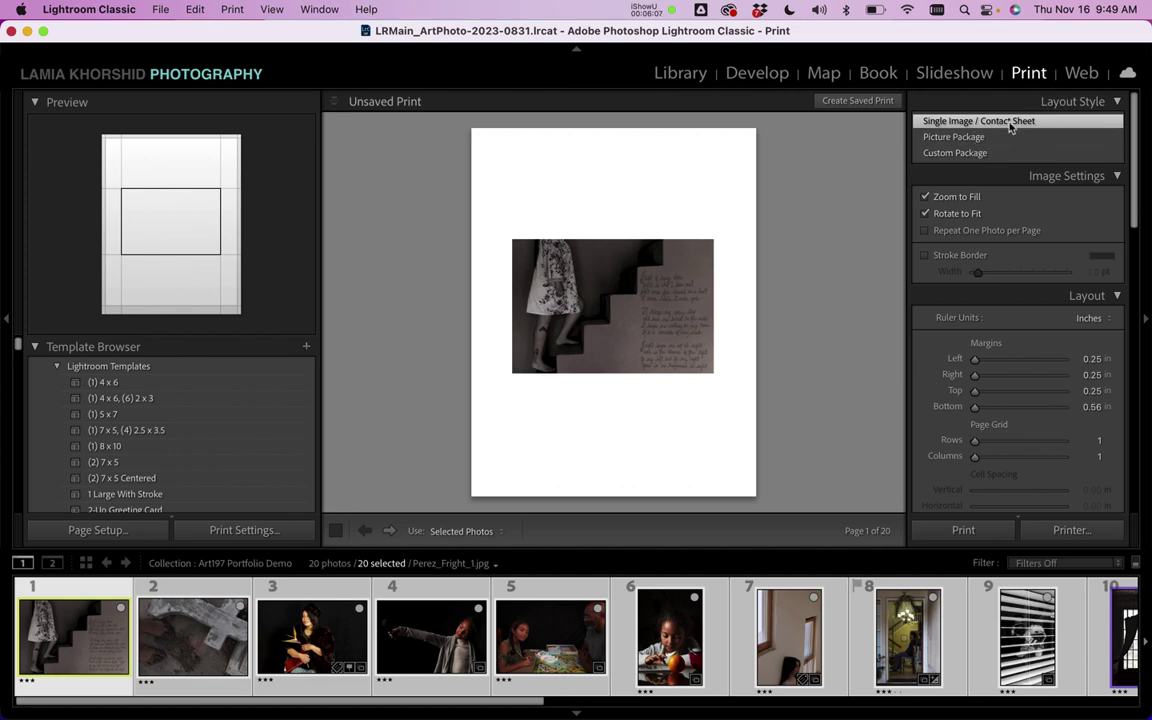
left_click(954, 140)
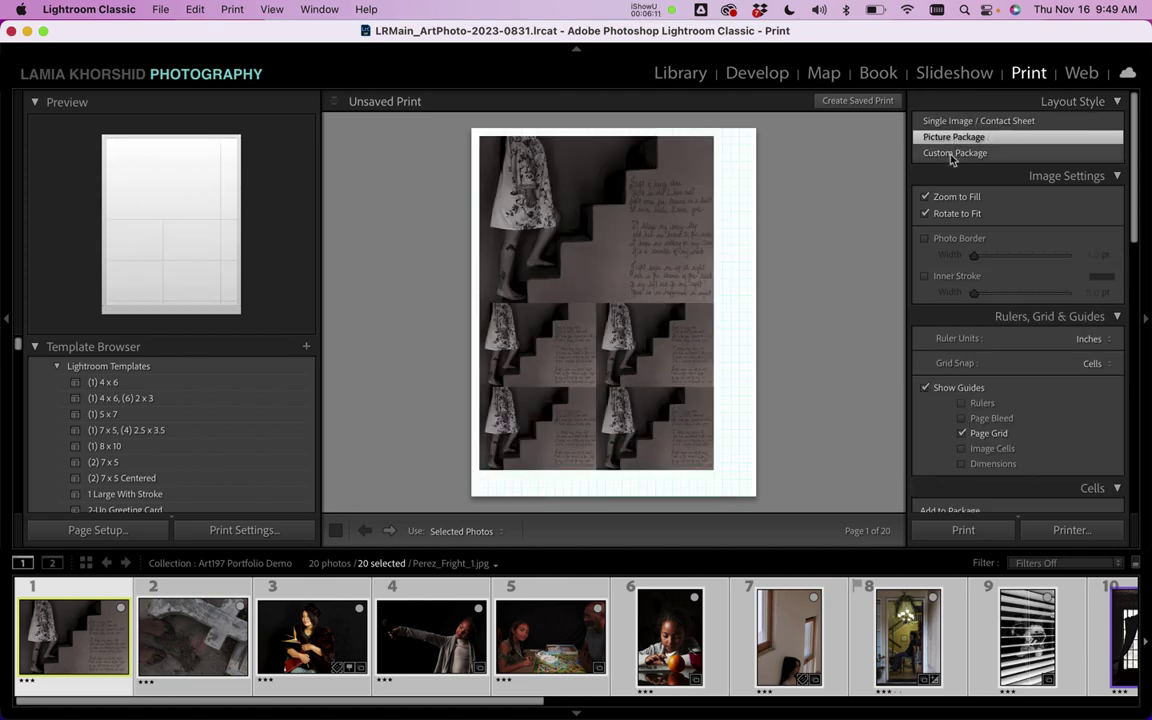
left_click(952, 155)
left_click(955, 137)
left_click(957, 122)
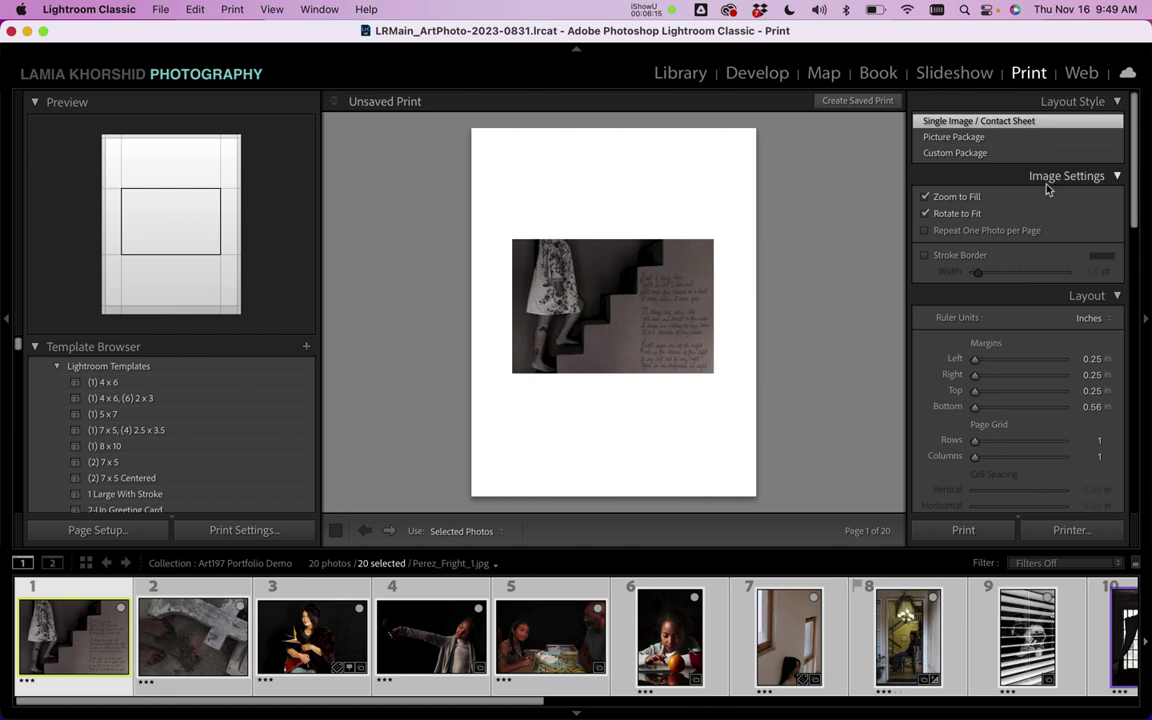
Step: Turn off Rotate to Fit so portrait photos print upright, comparing photos 5 and 6
left_click(925, 198)
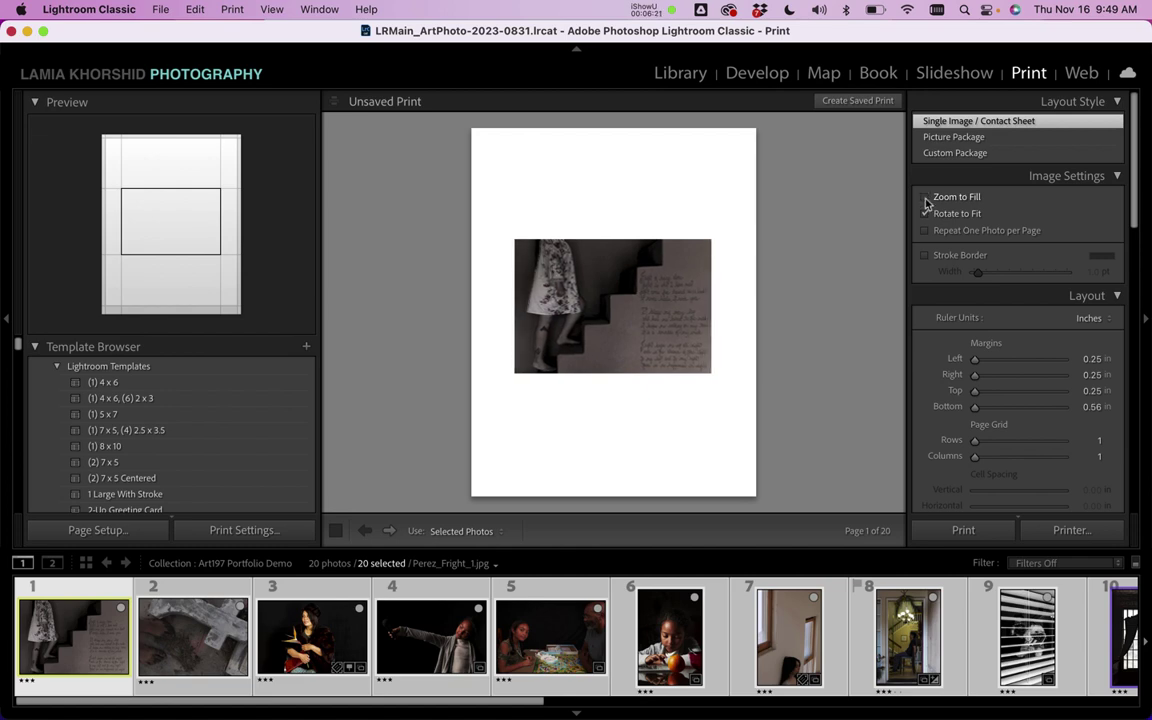
left_click(925, 213)
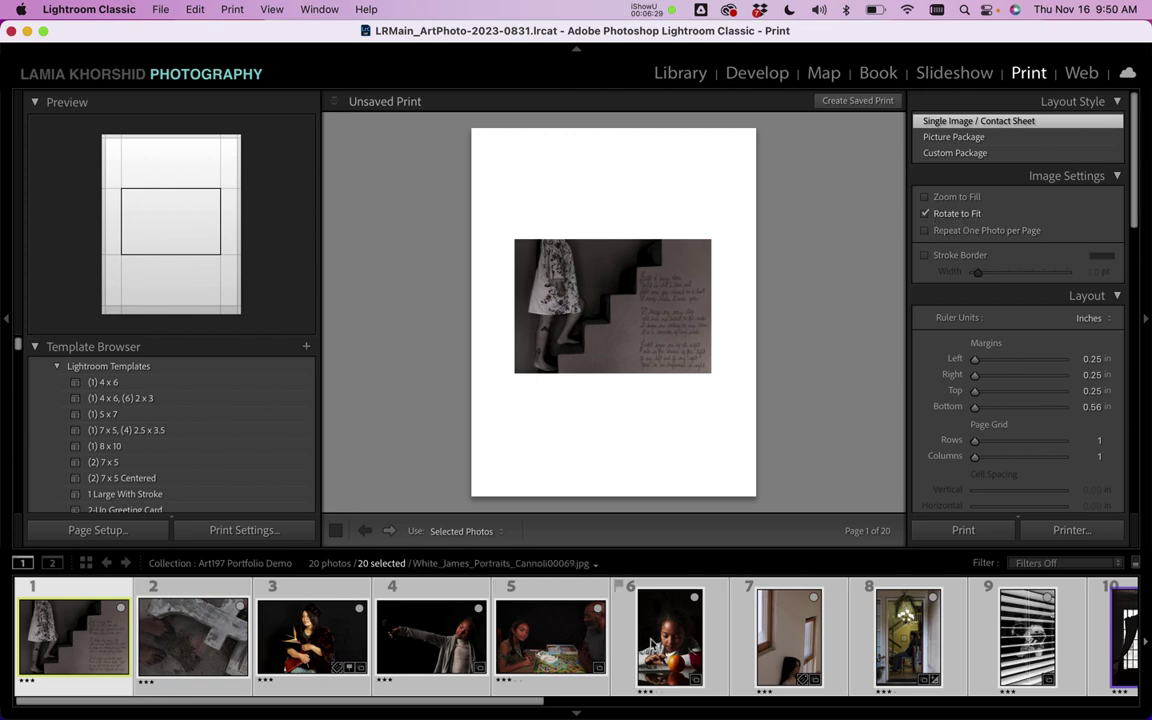
left_click(600, 642)
key("Right")
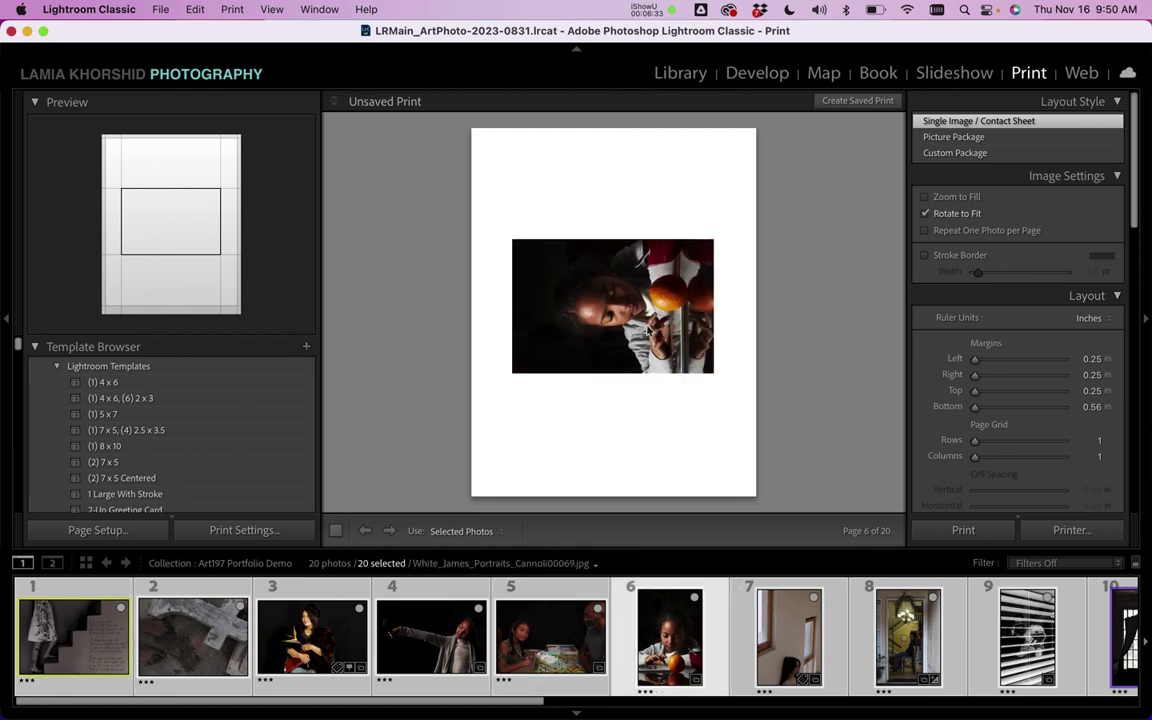
left_click(926, 214)
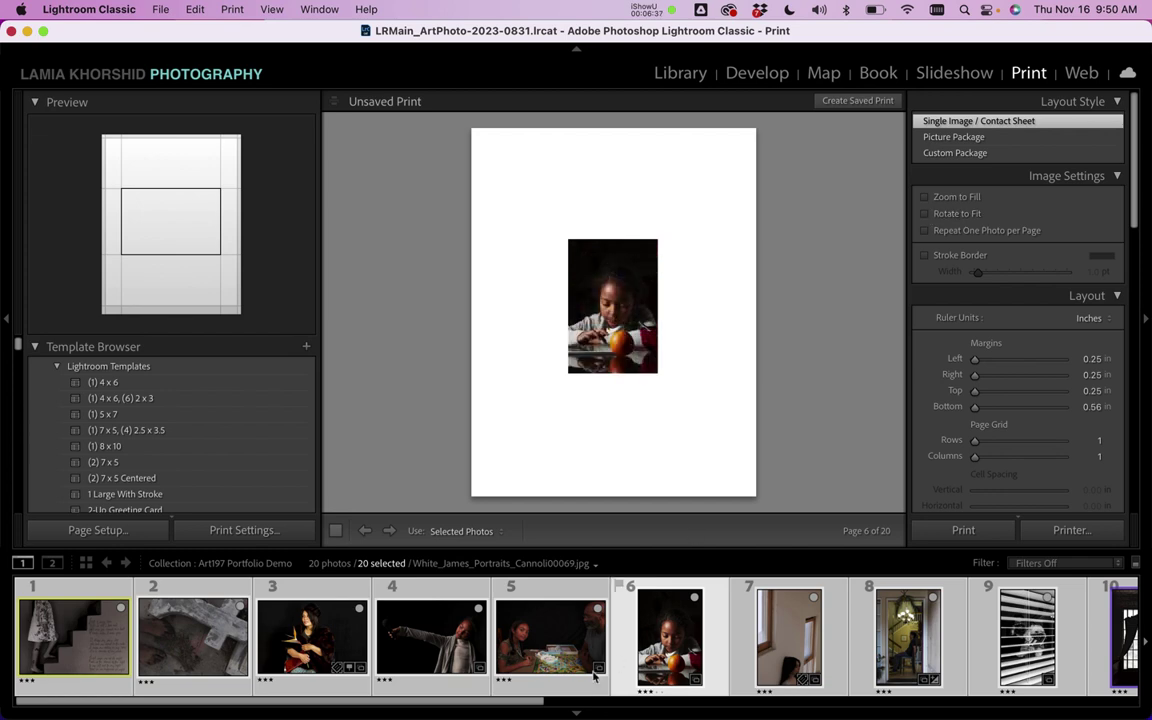
key("Left")
key("Left")
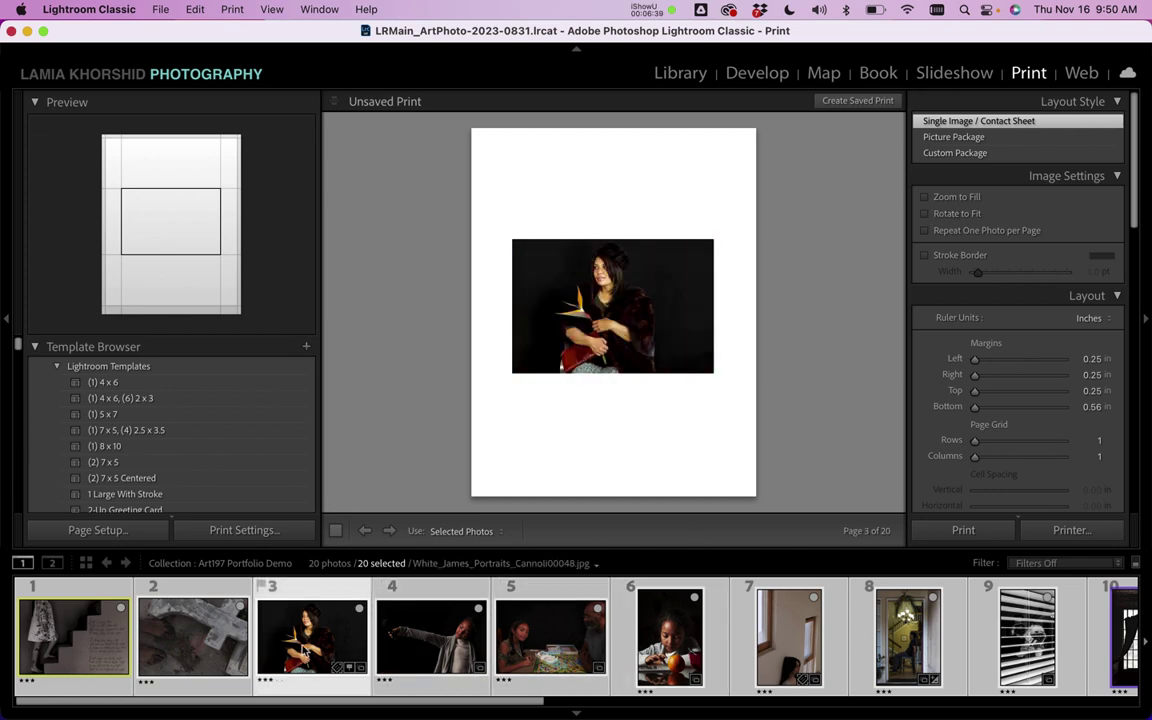
left_click(666, 638)
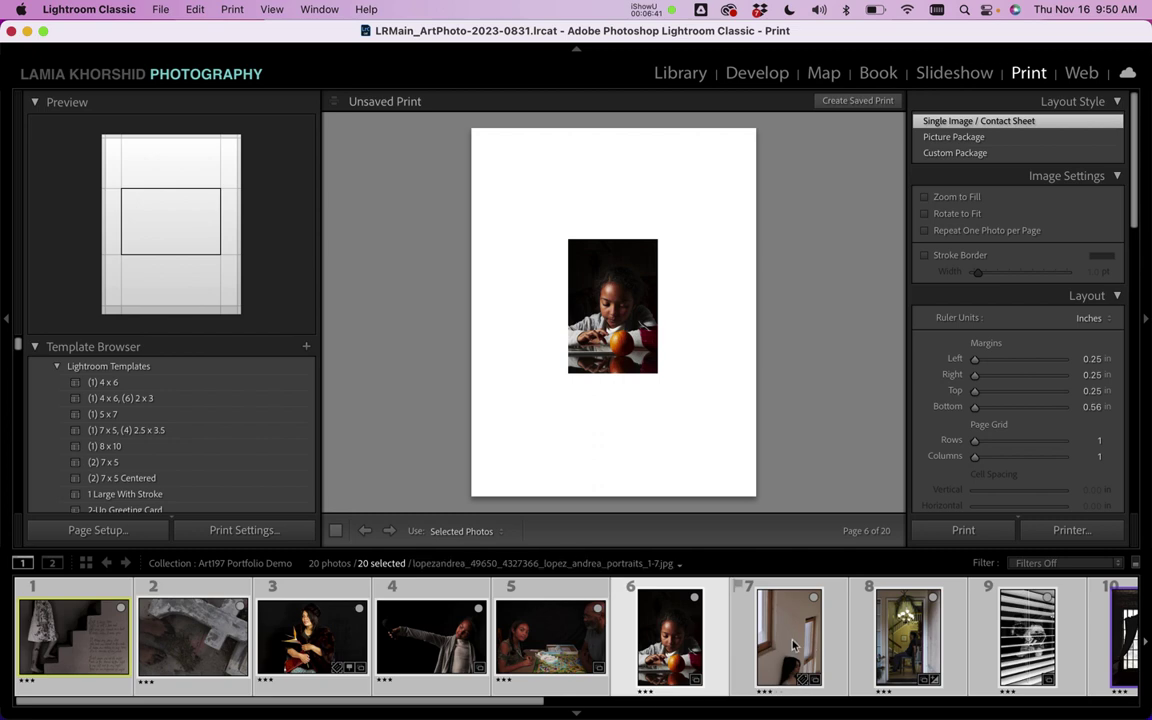
key("Right")
key("Right")
key("Left")
key("Left")
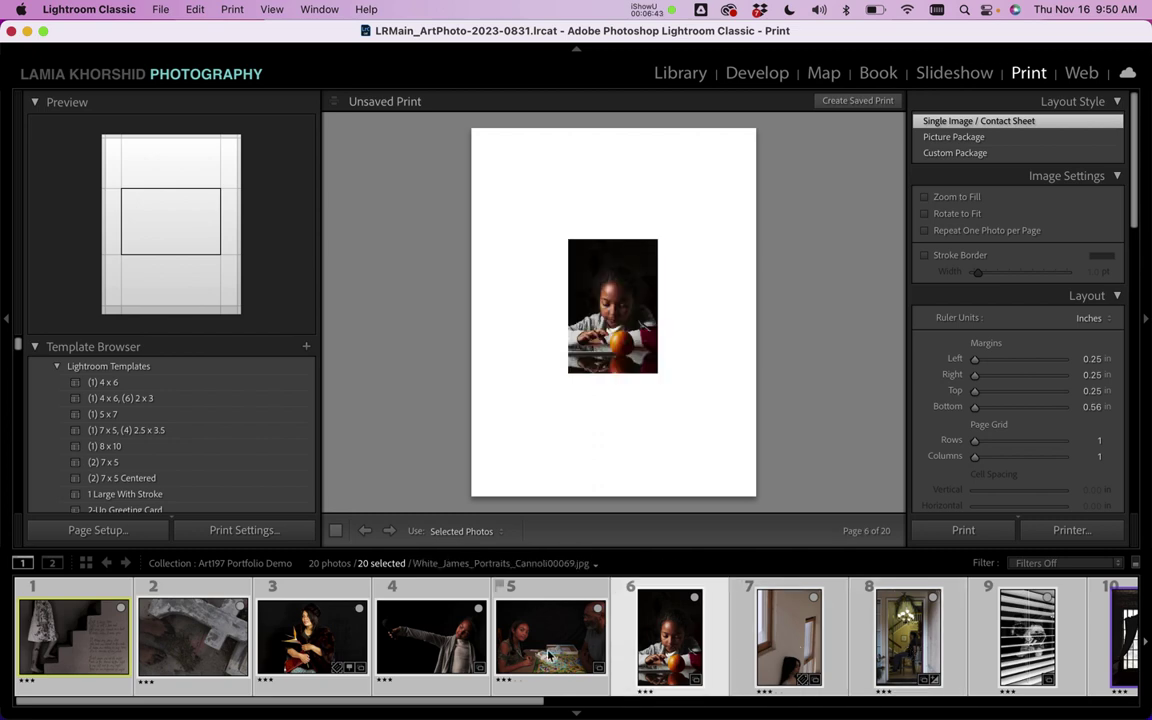
left_click(548, 655)
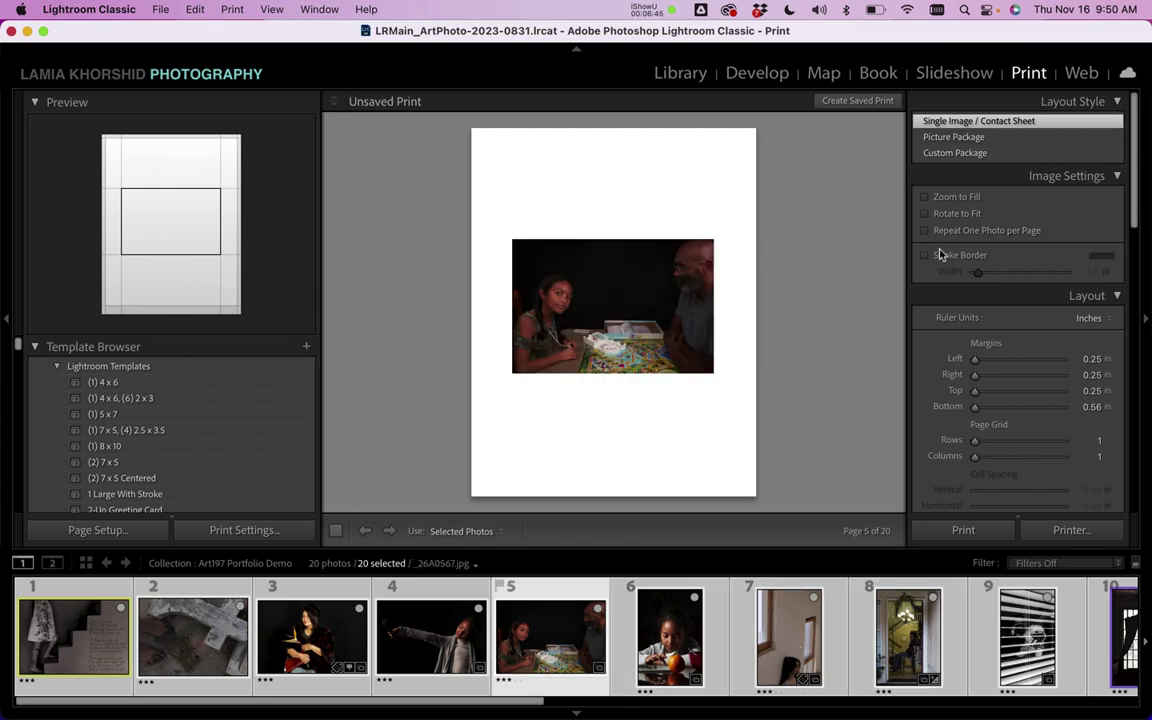
left_click(925, 197)
Step: Compare Stroke Border on and off on photo 7, leaving the border unchecked
scroll(930, 234, "down", 2)
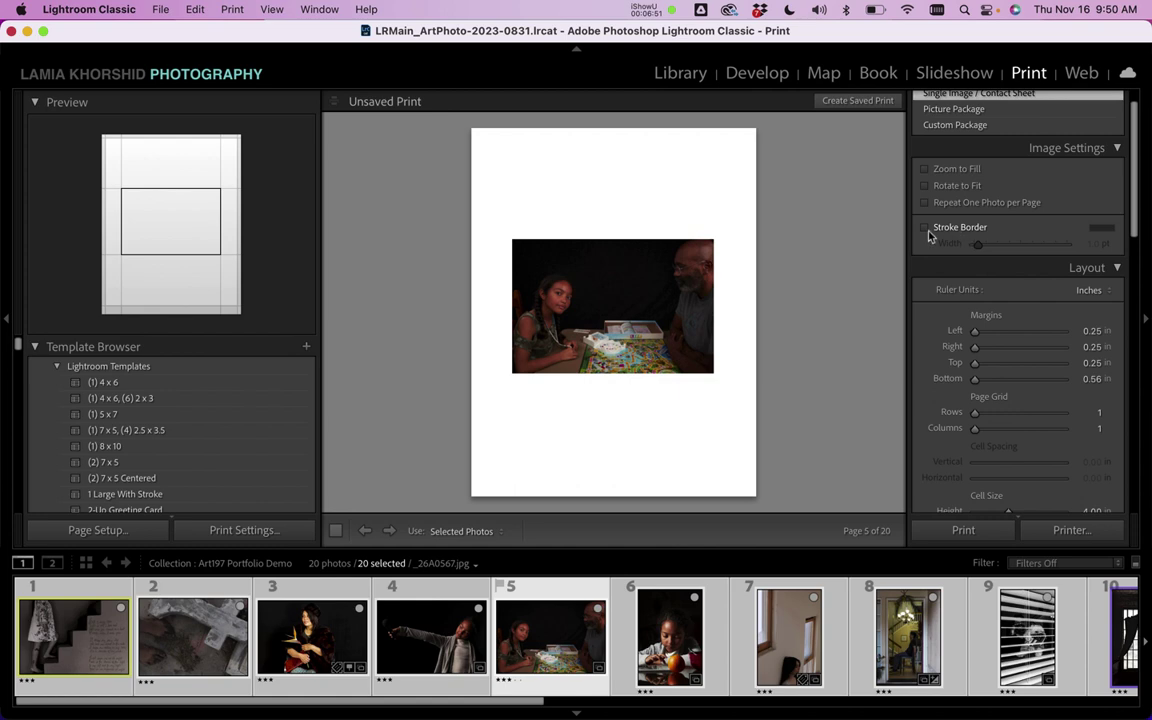
left_click(925, 227)
left_click(789, 632)
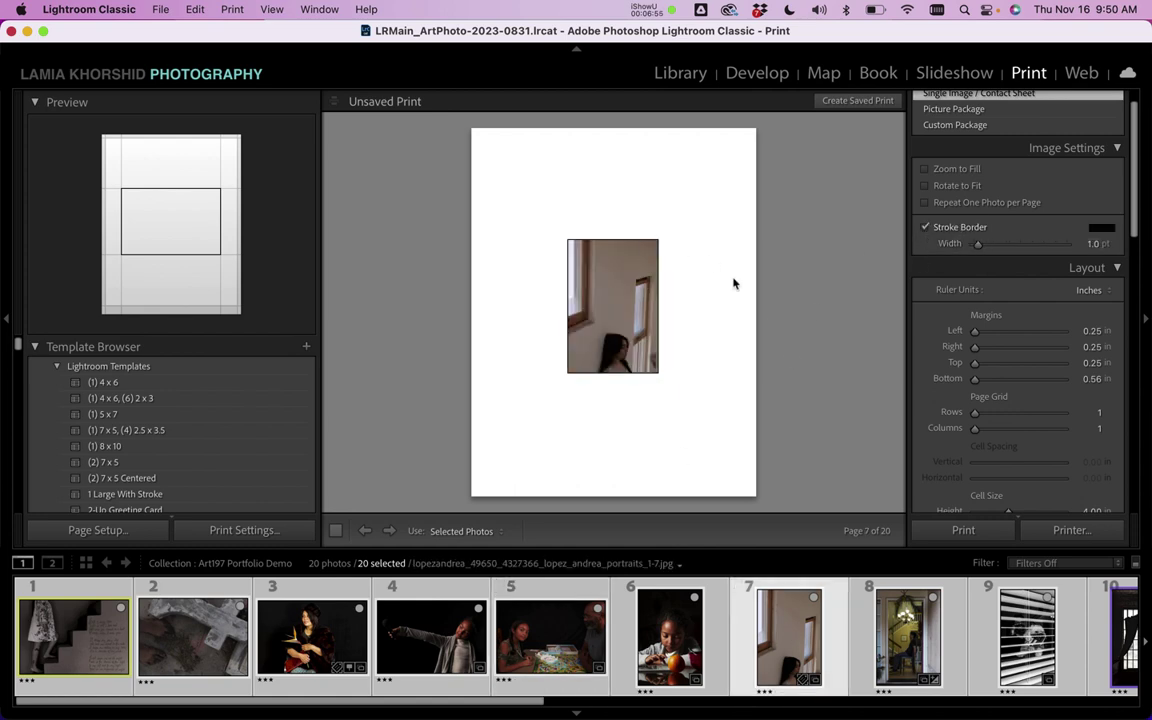
left_click(925, 228)
left_click(925, 228)
left_click(925, 228)
left_click(925, 228)
left_click(925, 228)
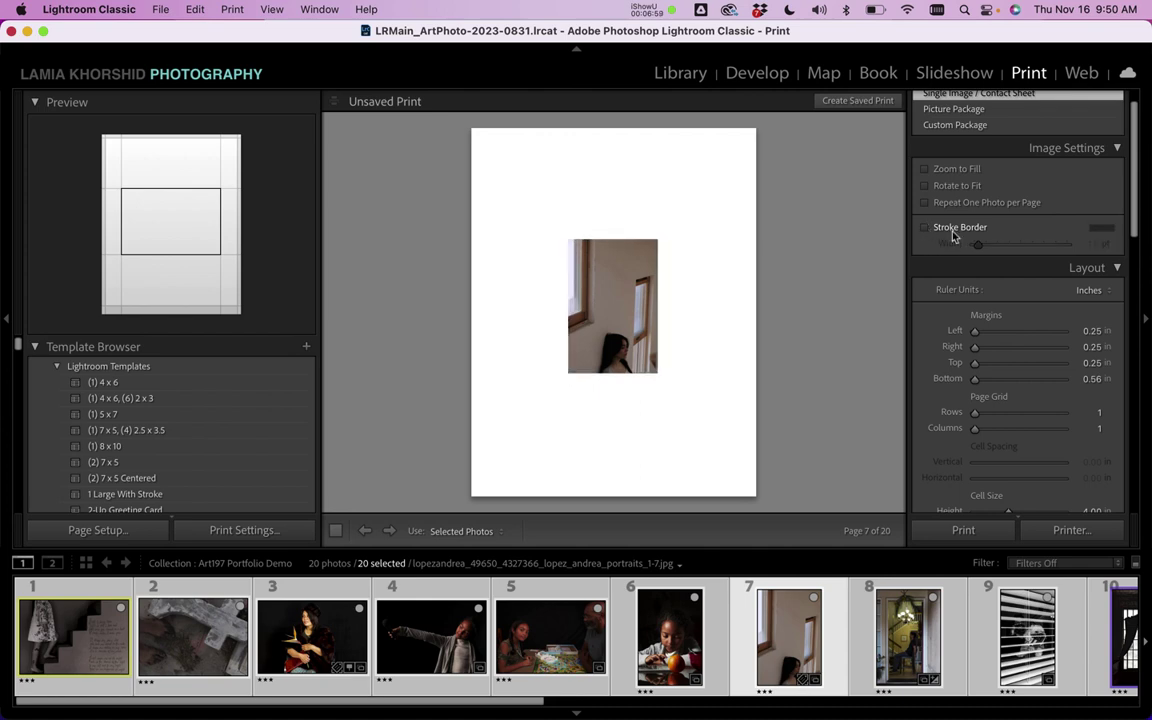
scroll(948, 236, "down", 1)
Step: Test the Layout margins, keeping left and right at 0.25 in, and enlarge the cell size
scroll(948, 236, "down", 2)
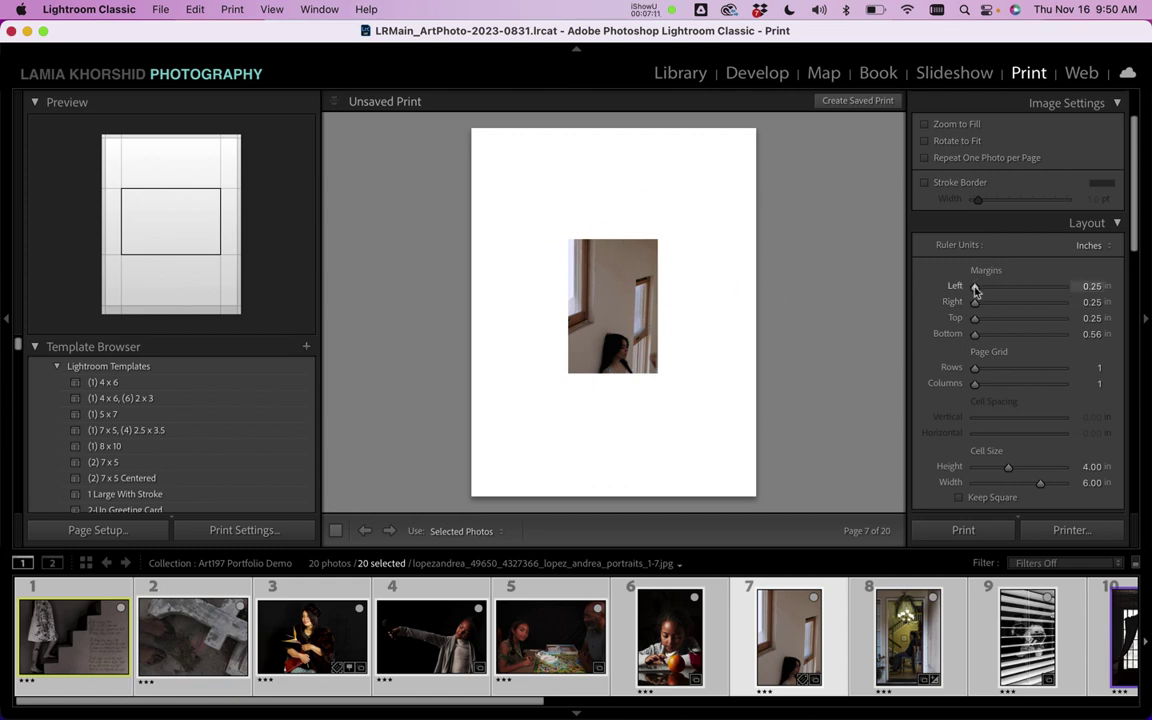
left_click_drag(976, 290, 884, 307)
scroll(929, 334, "down", 1)
left_click_drag(1009, 425, 1080, 443)
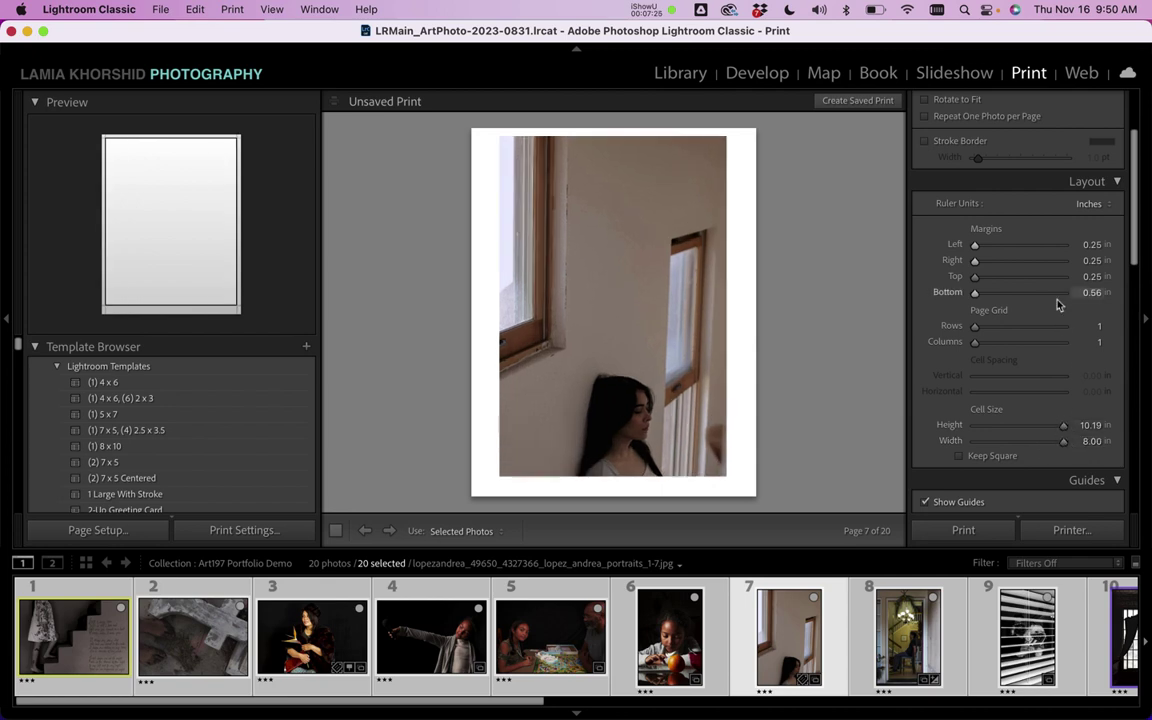
left_click_drag(980, 251, 900, 247)
mouse_move(977, 260)
left_mouse_down()
mouse_move(1062, 265)
mouse_move(954, 275)
mouse_move(982, 275)
mouse_move(972, 270)
left_mouse_up()
Step: Enable Keep Square for an 8.00 x 8.00 in cell and show the Image Cells guide
left_click(958, 455)
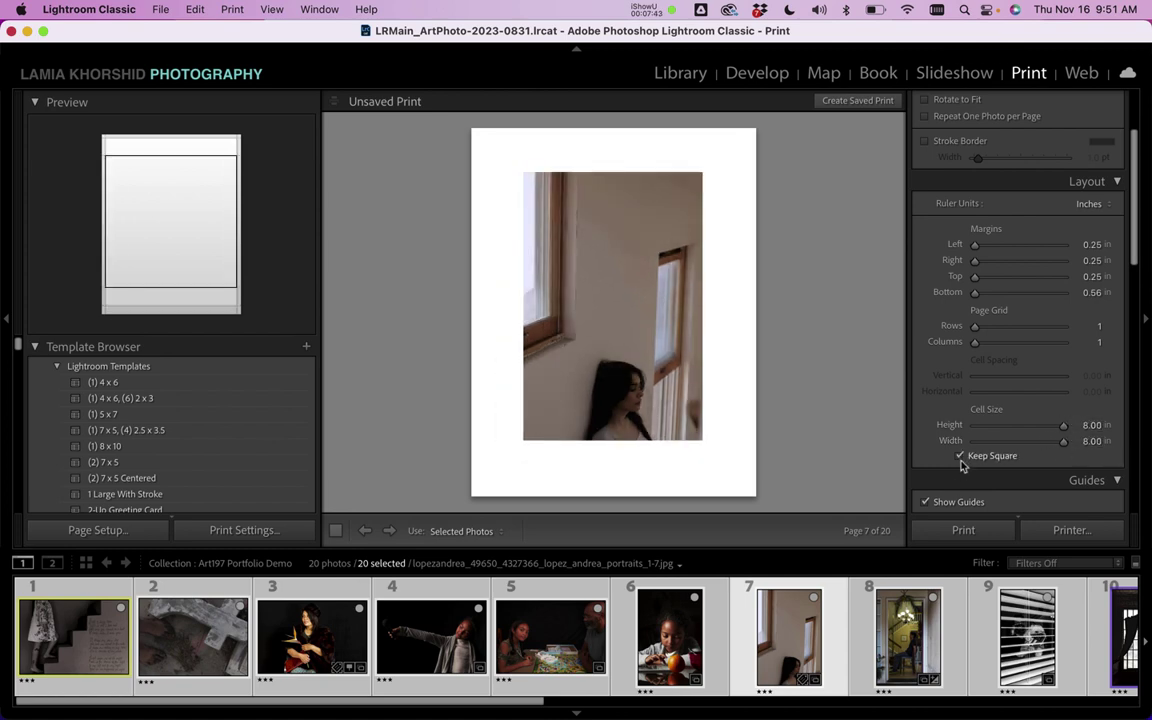
left_click(959, 456)
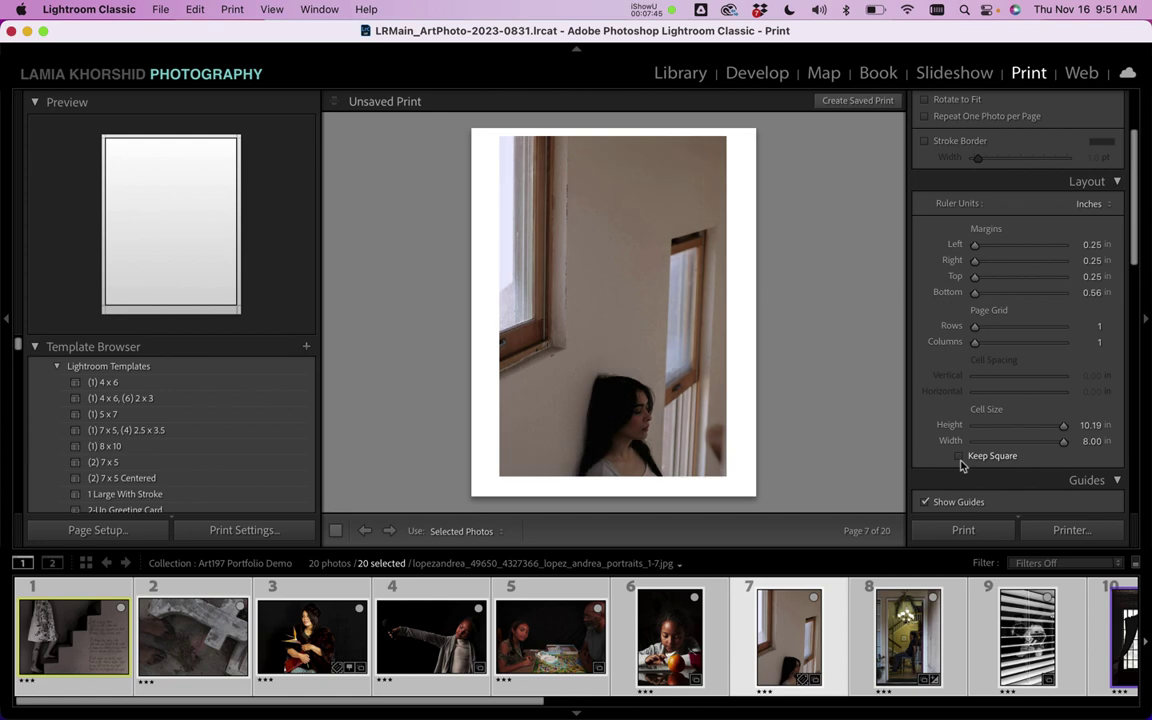
left_click(959, 458)
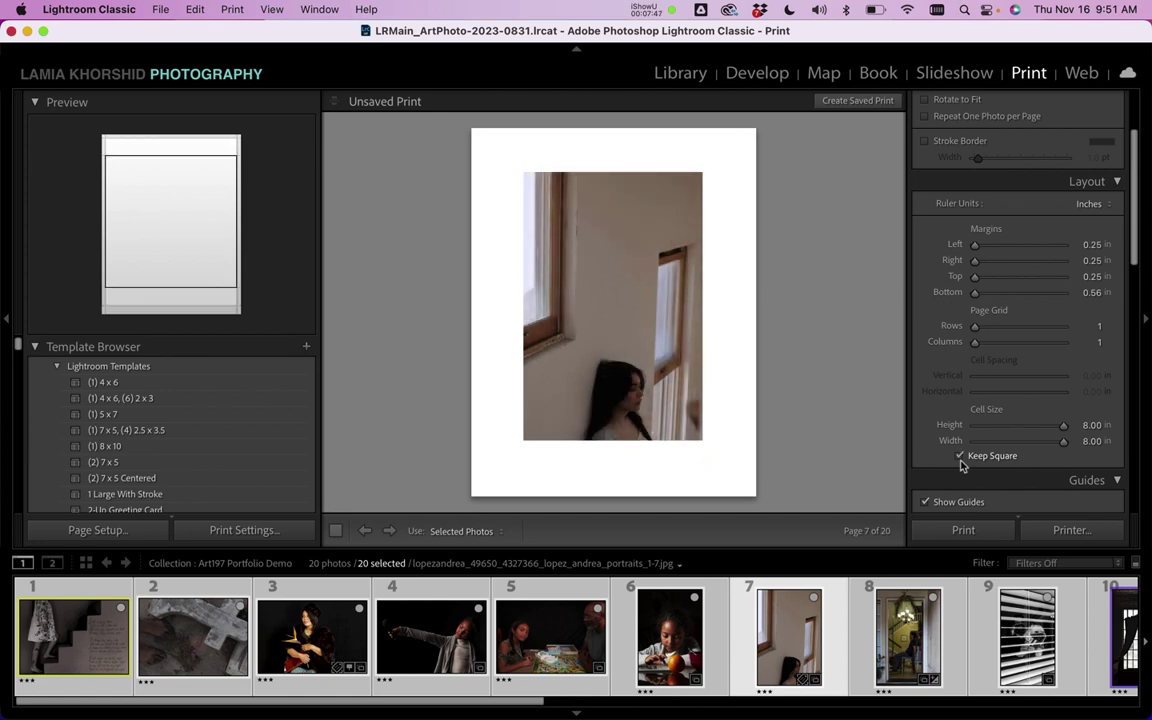
left_click(960, 458)
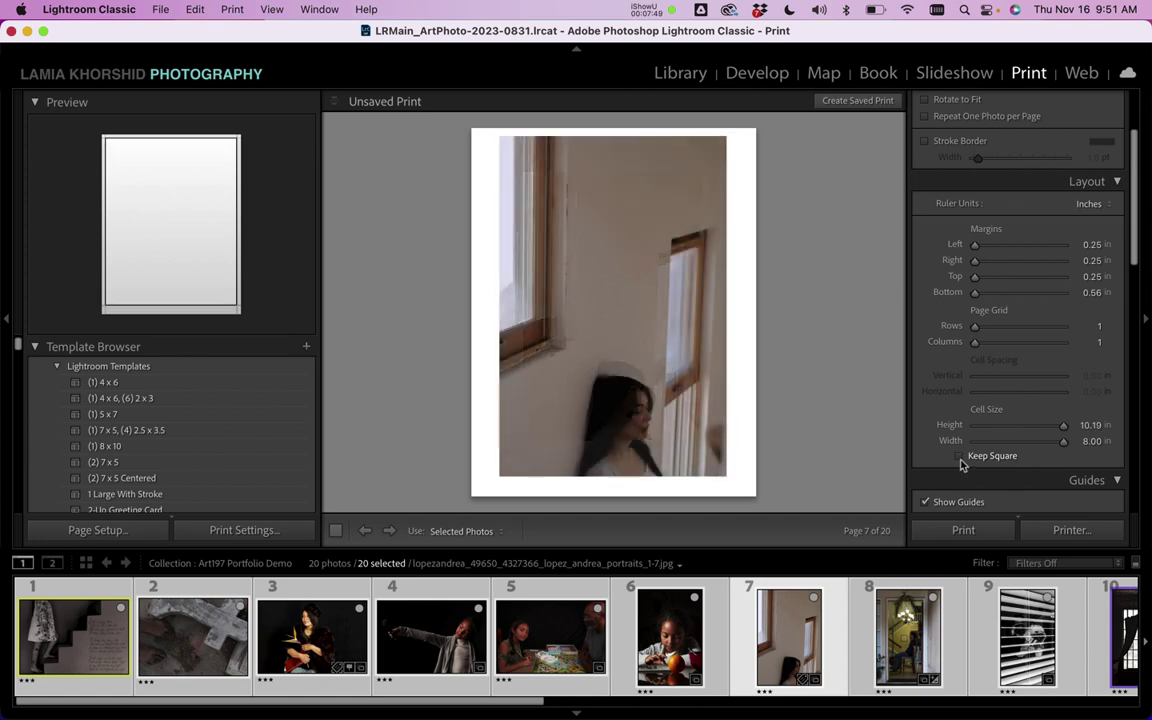
left_click(960, 458)
scroll(960, 462, "down", 5)
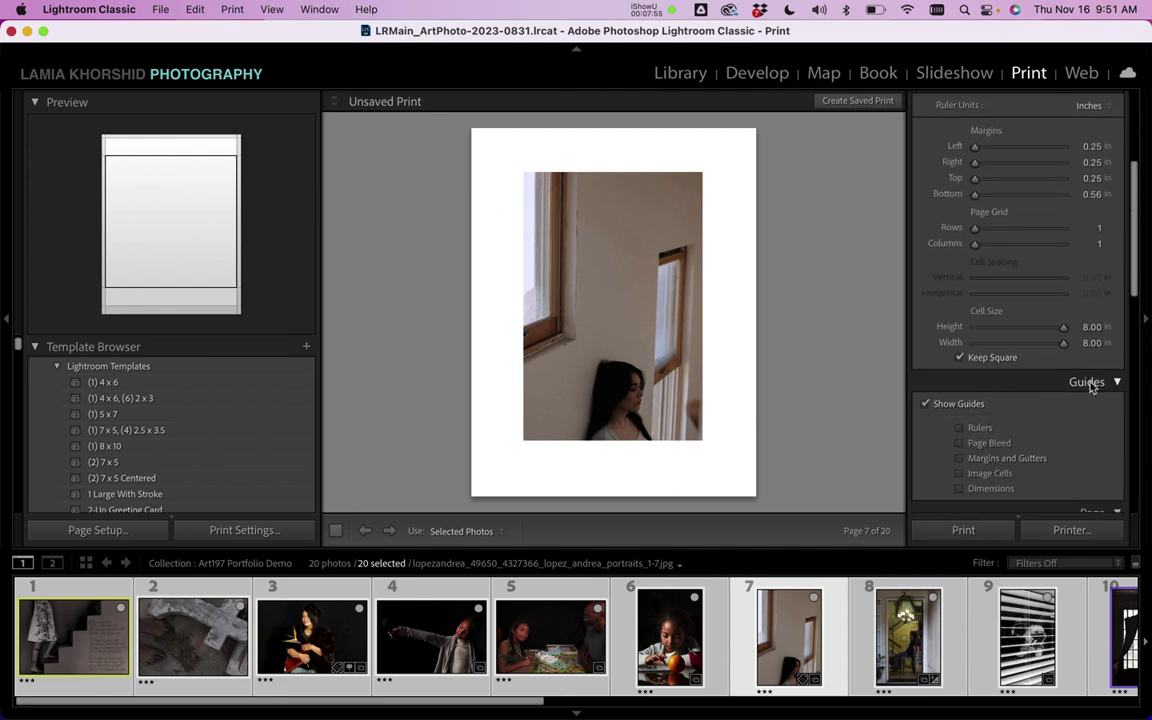
left_click(959, 474)
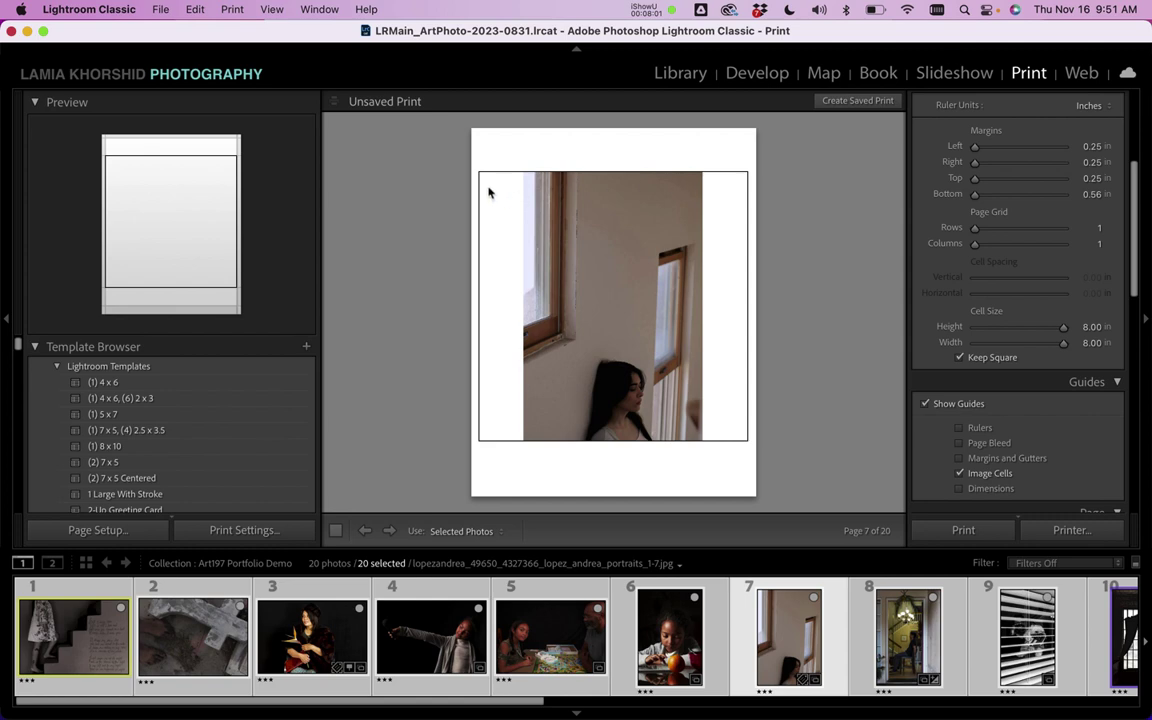
scroll(977, 370, "up", 5)
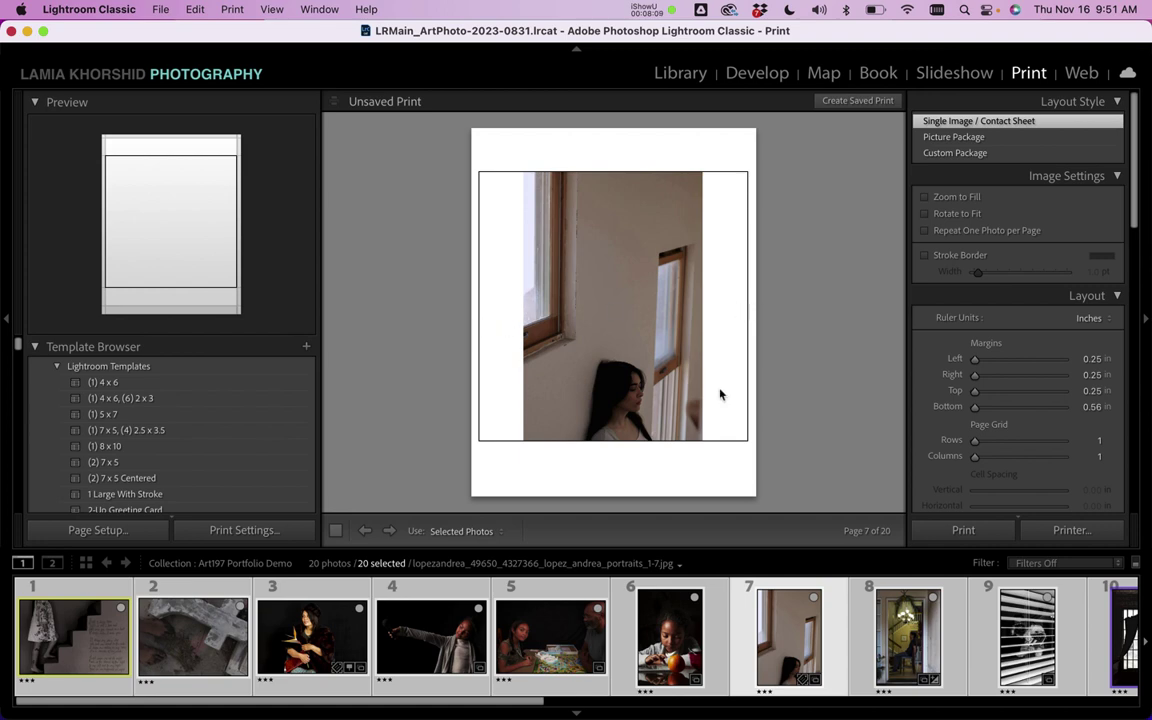
Step: Preview photos 4 through 9 in the square cell, ending with only the doorway photo selected
left_click(694, 627)
left_click(587, 645)
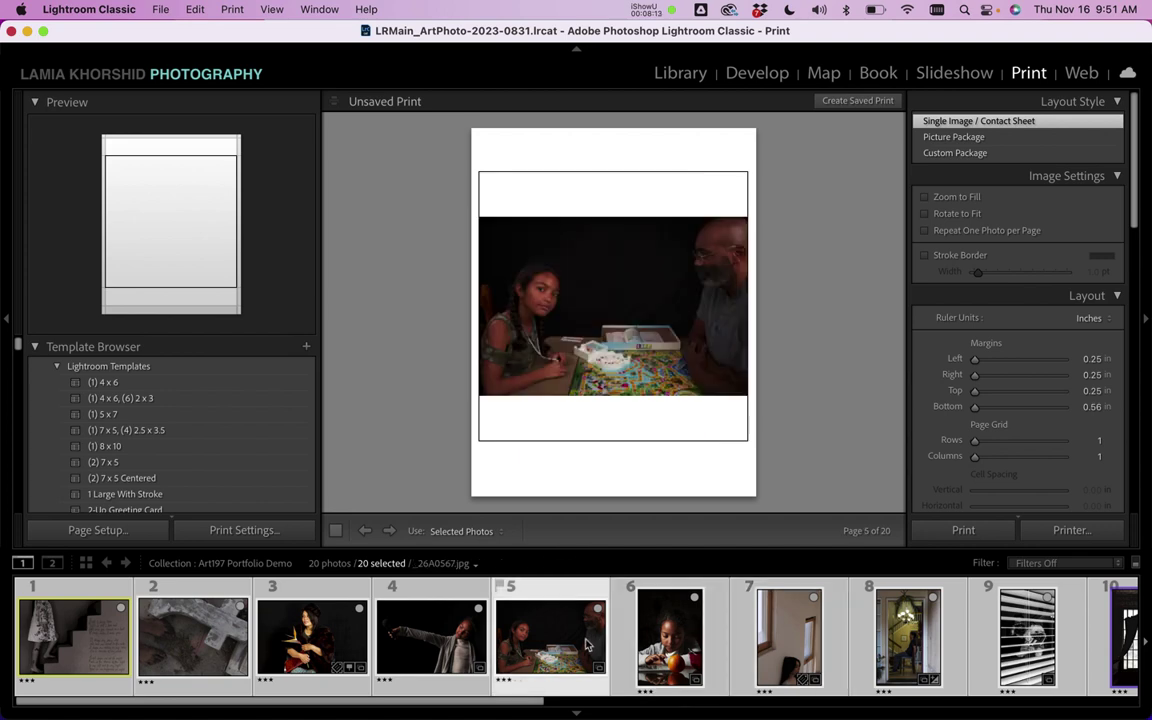
left_click(680, 640)
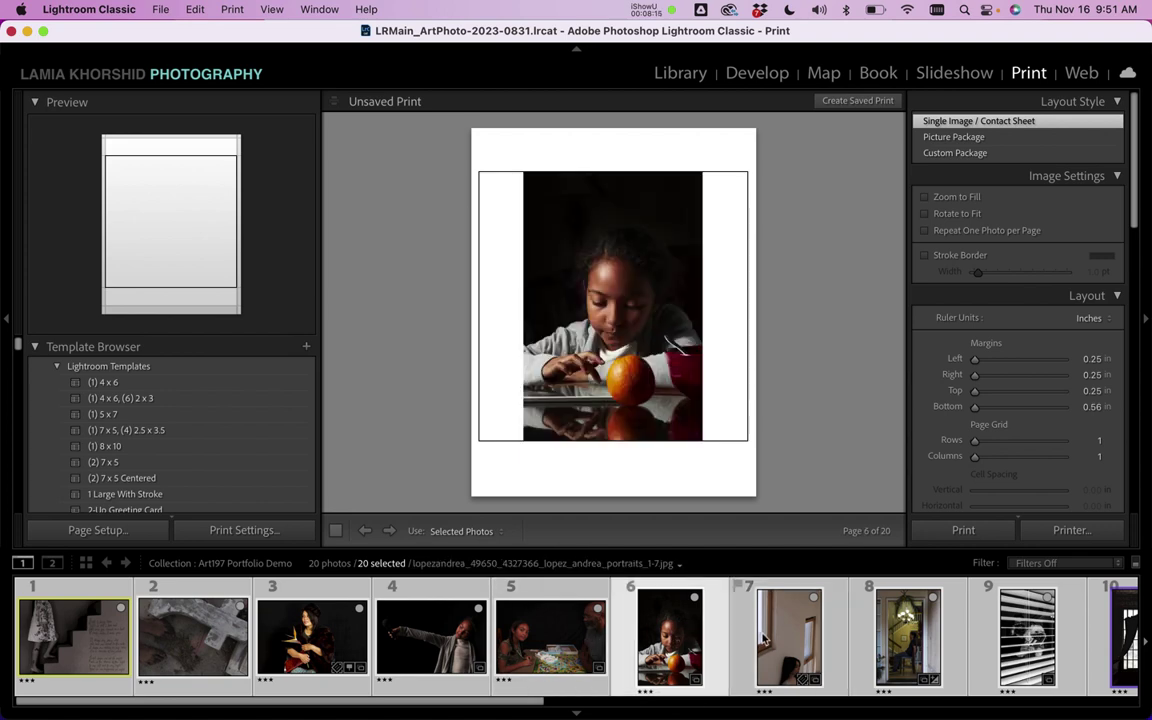
left_click(782, 640)
key("Right")
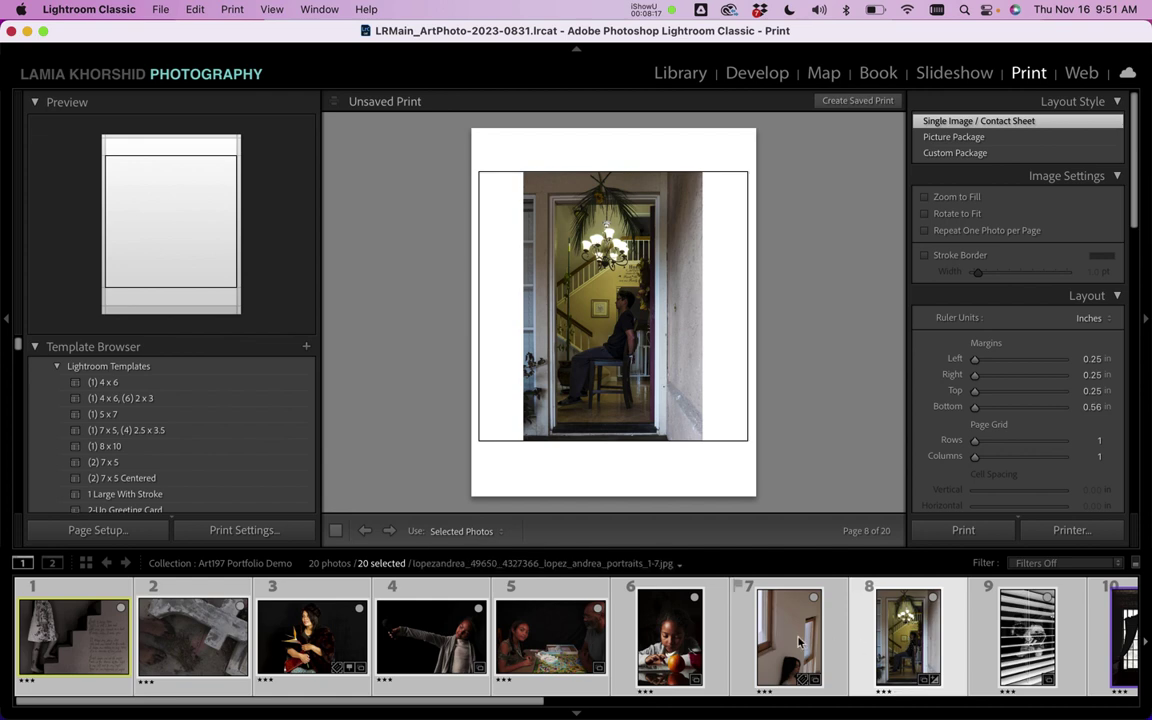
key("Left")
key("Left")
key("Left")
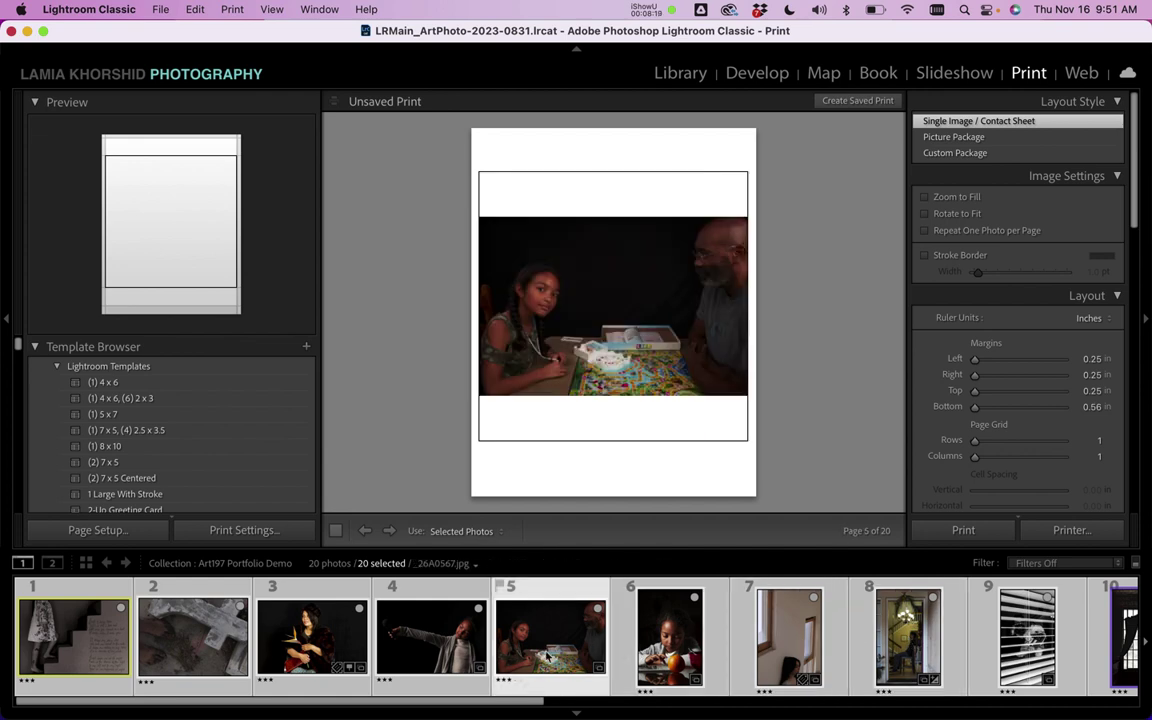
left_click(630, 648)
left_click(575, 645)
left_click(395, 600)
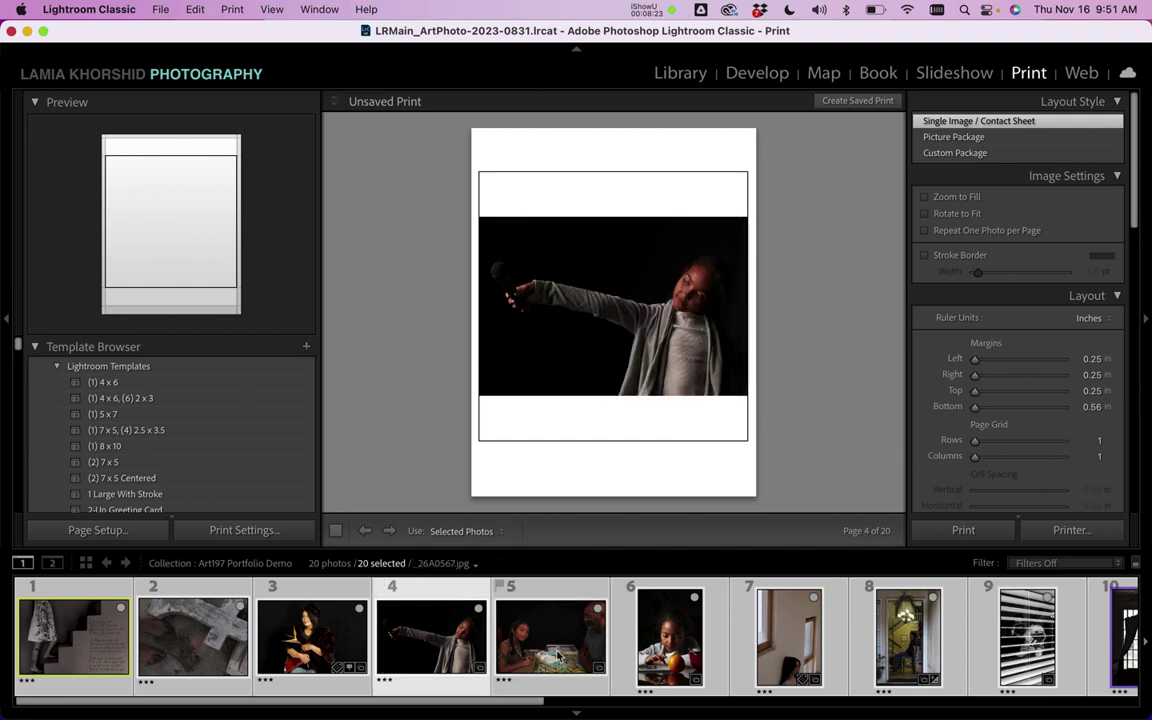
left_click(550, 630)
left_click(690, 668)
left_click(790, 640)
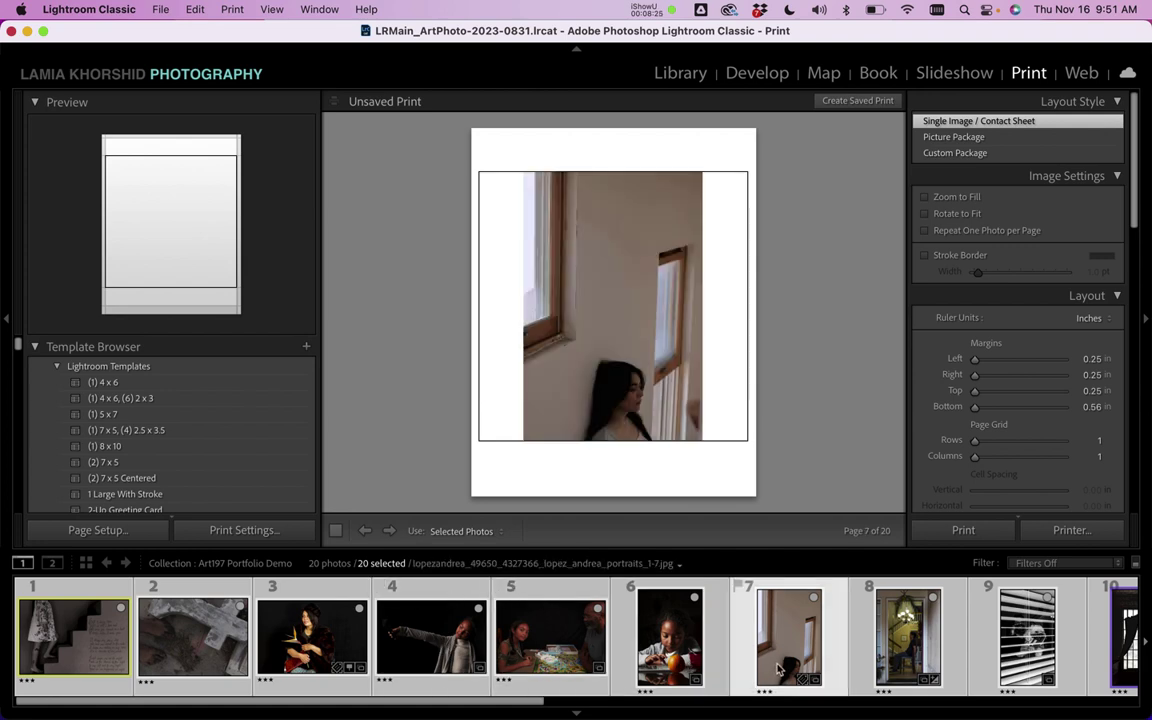
left_click(897, 678)
key("Right")
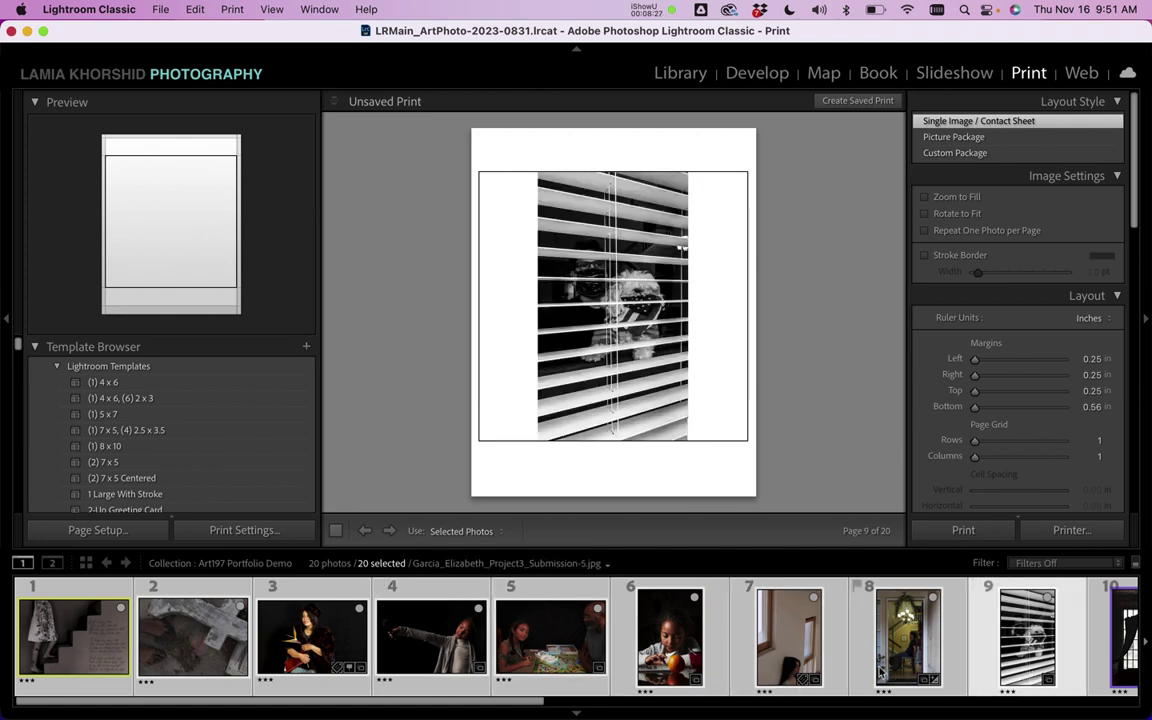
left_click(875, 668)
scroll(1070, 428, "down", 5)
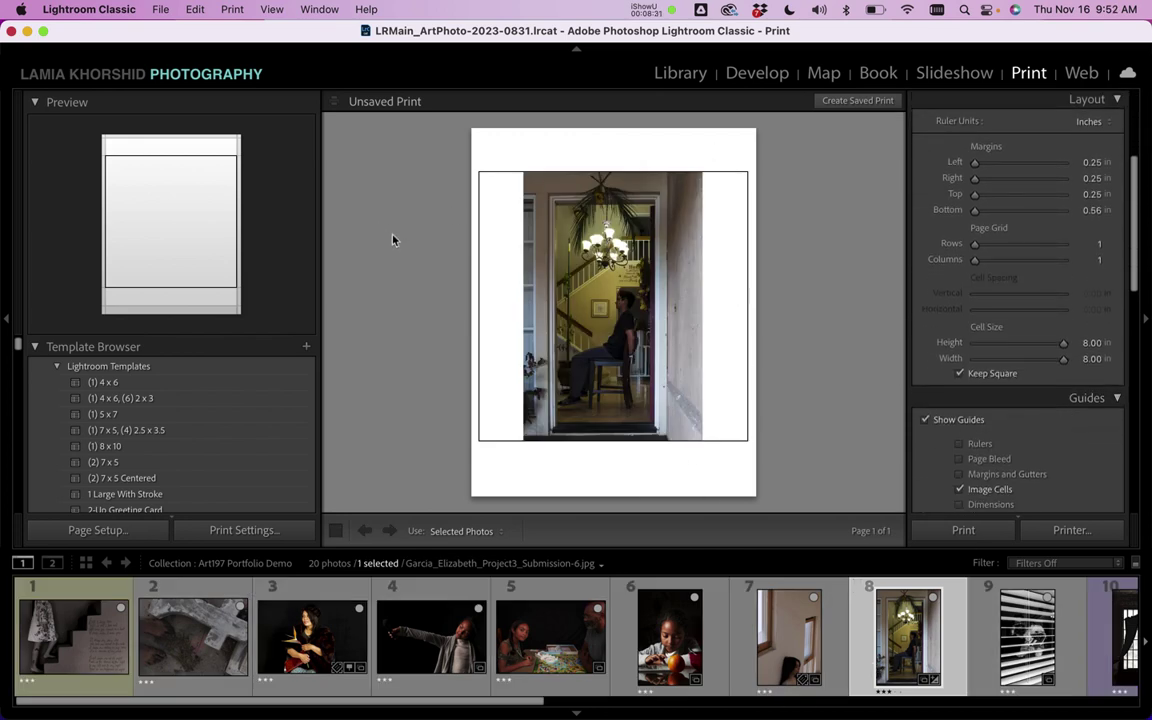
Step: Check Keep Square so the print cell becomes 8.00 × 8.00 in
scroll(1005, 430, "down", 2)
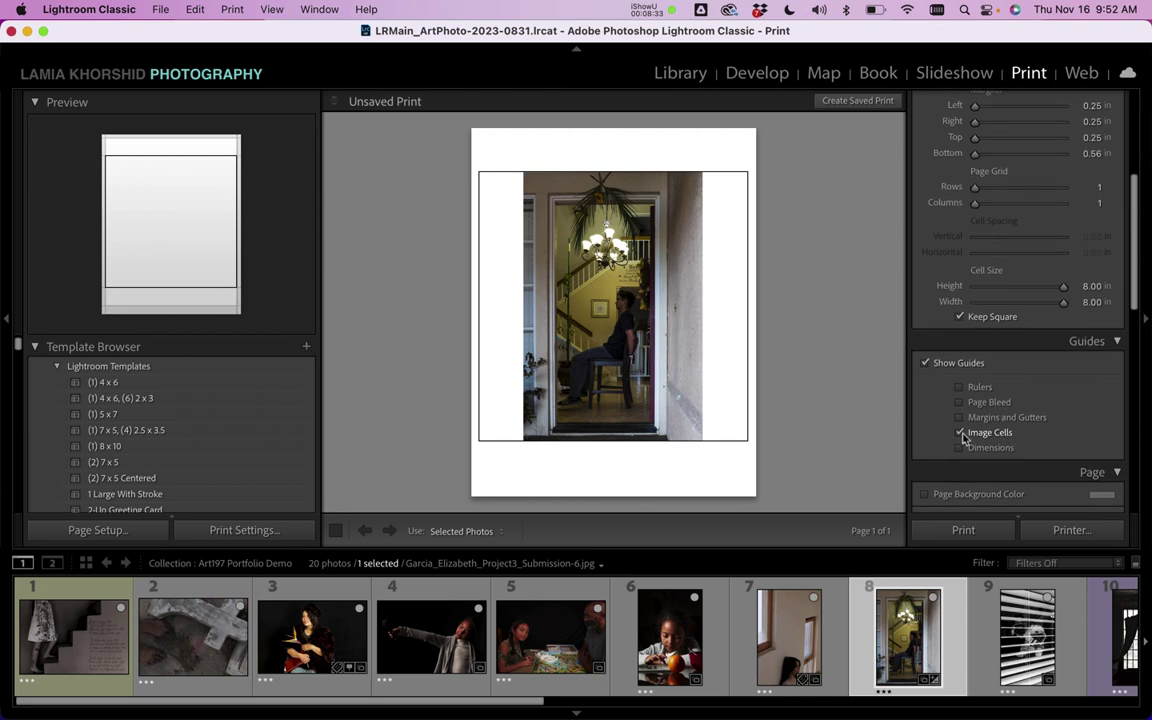
left_click(960, 433)
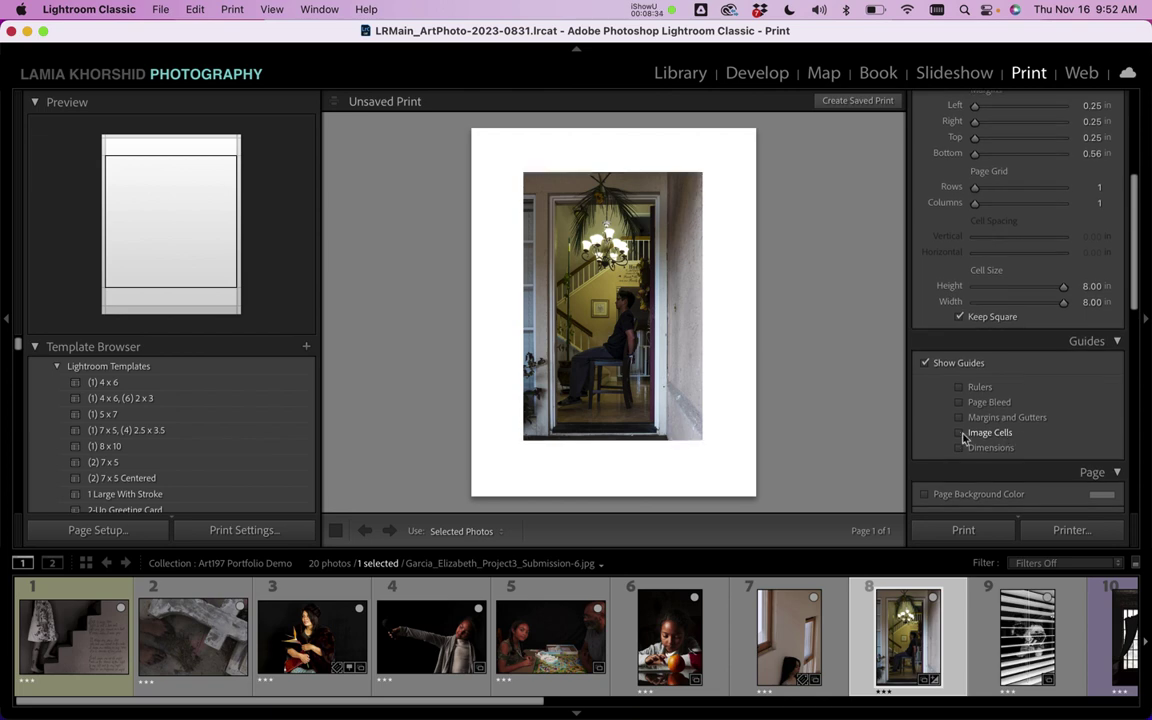
left_click(960, 318)
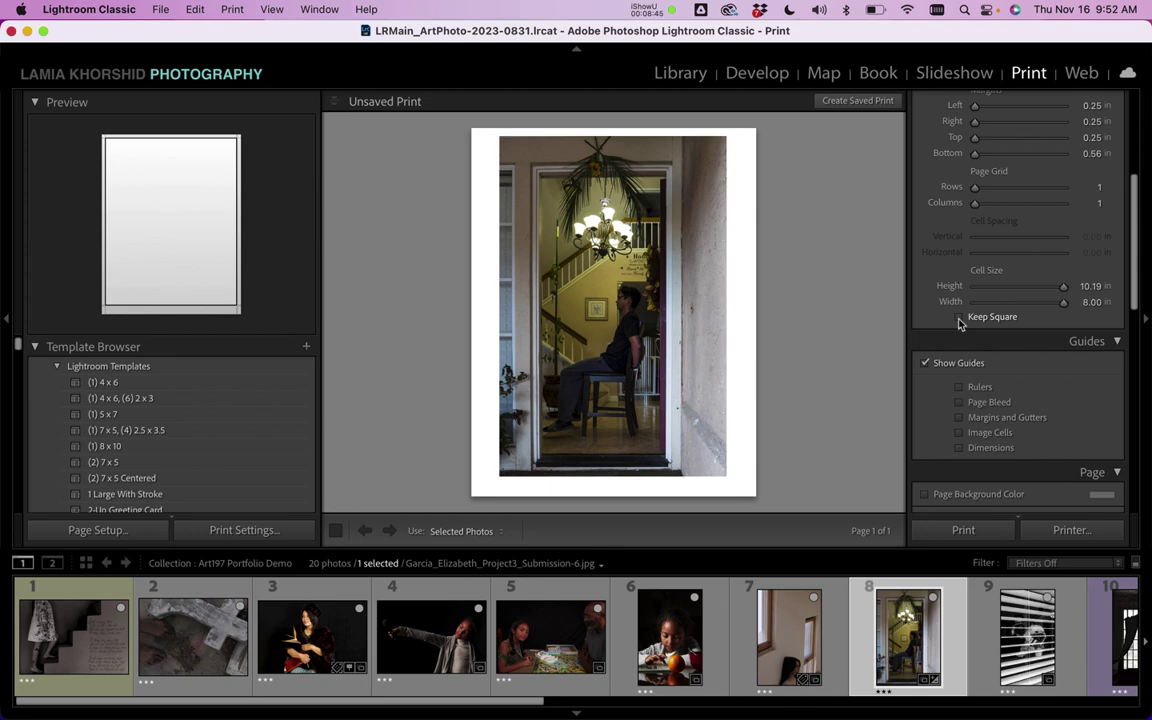
left_click(959, 318)
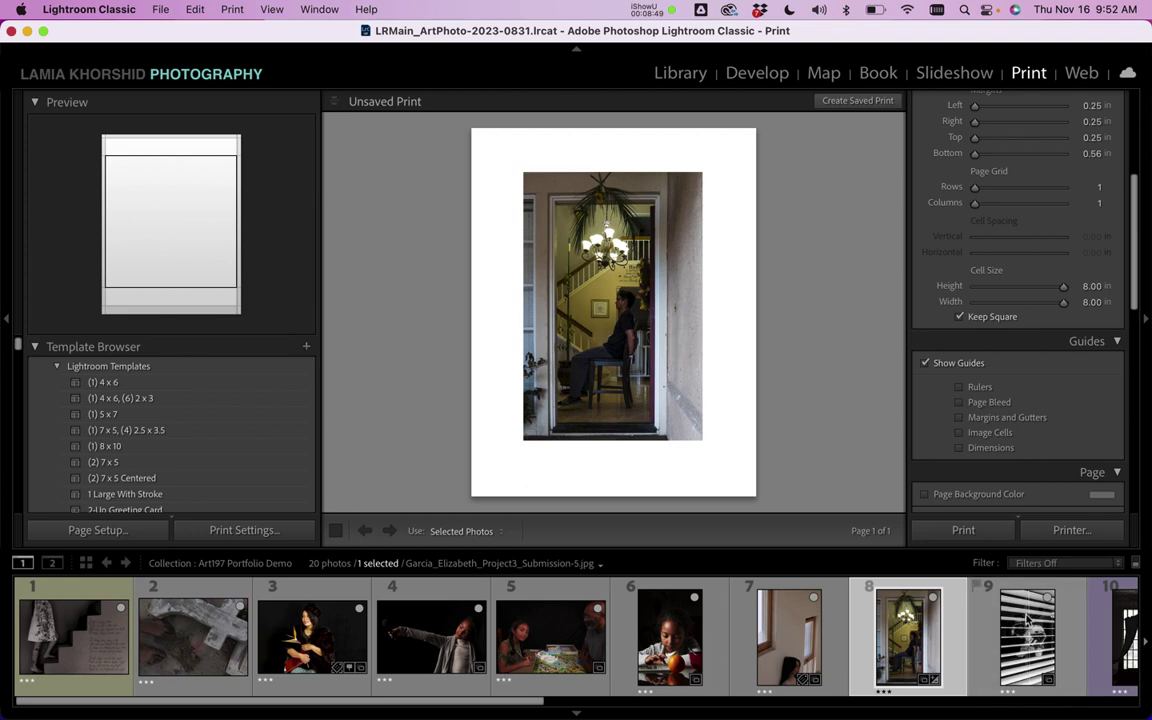
Step: Preview the blinds, board-game and girl-with-orange photos at the new cell size, ending on the doorway photo
left_click(1020, 630)
left_click(668, 640)
left_click(548, 638)
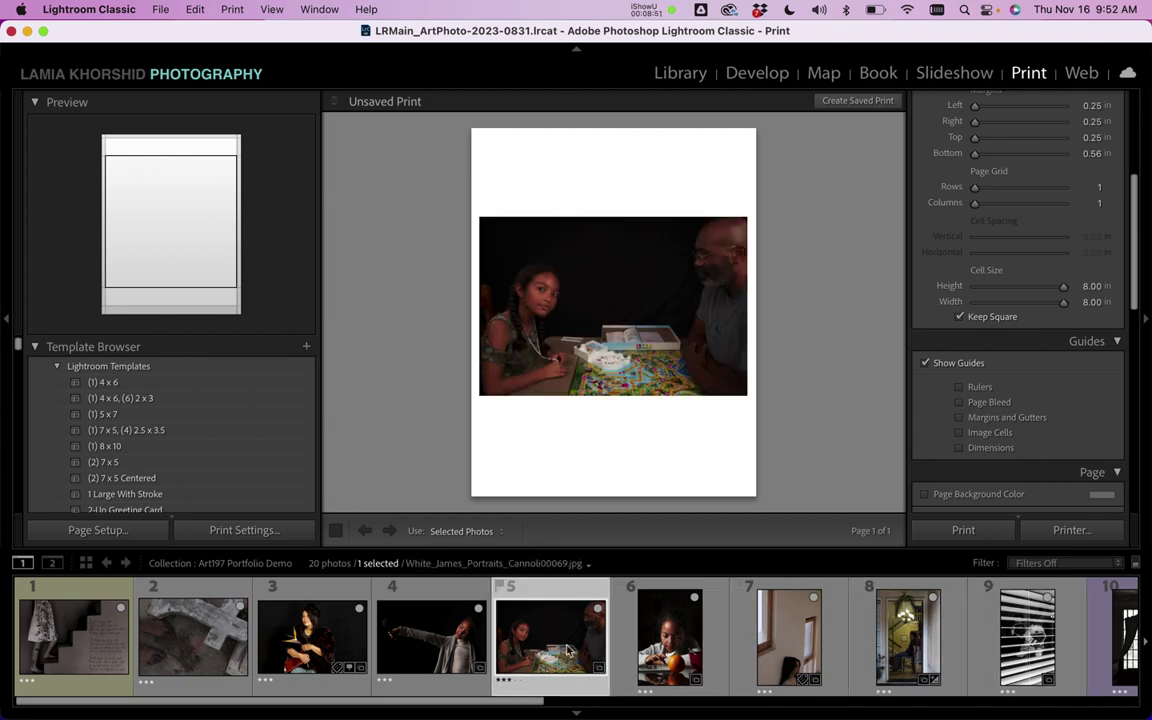
left_click(450, 660)
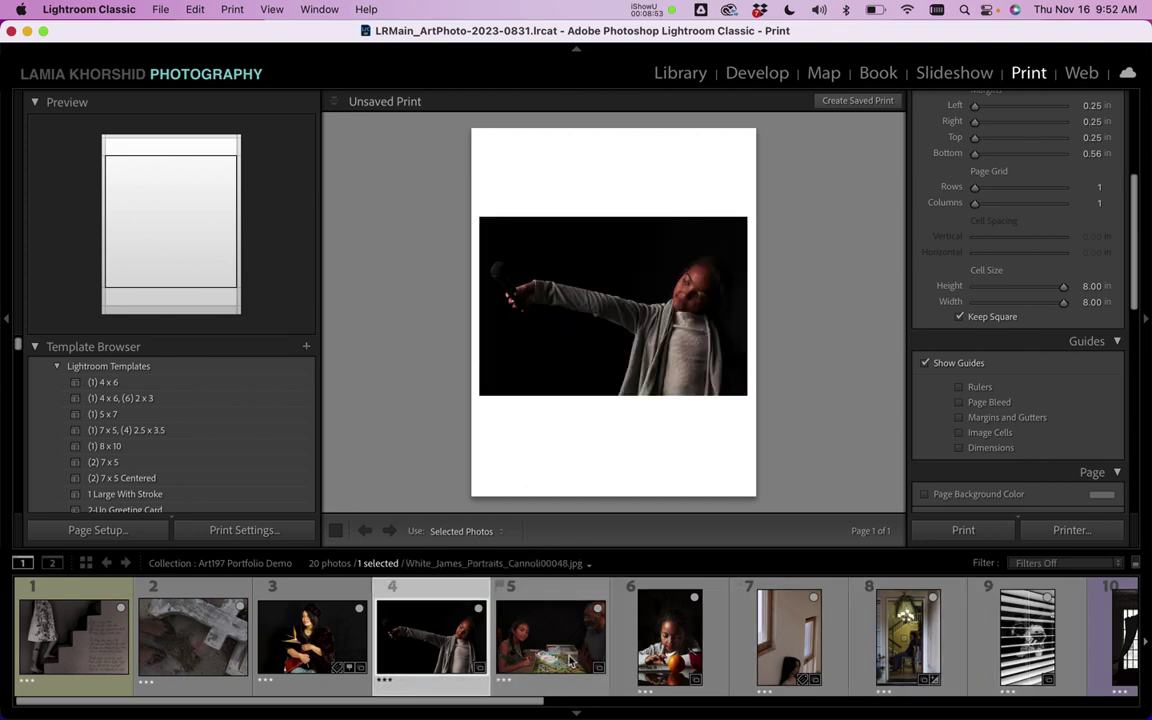
left_click(516, 600)
left_click(655, 625)
left_click(790, 636)
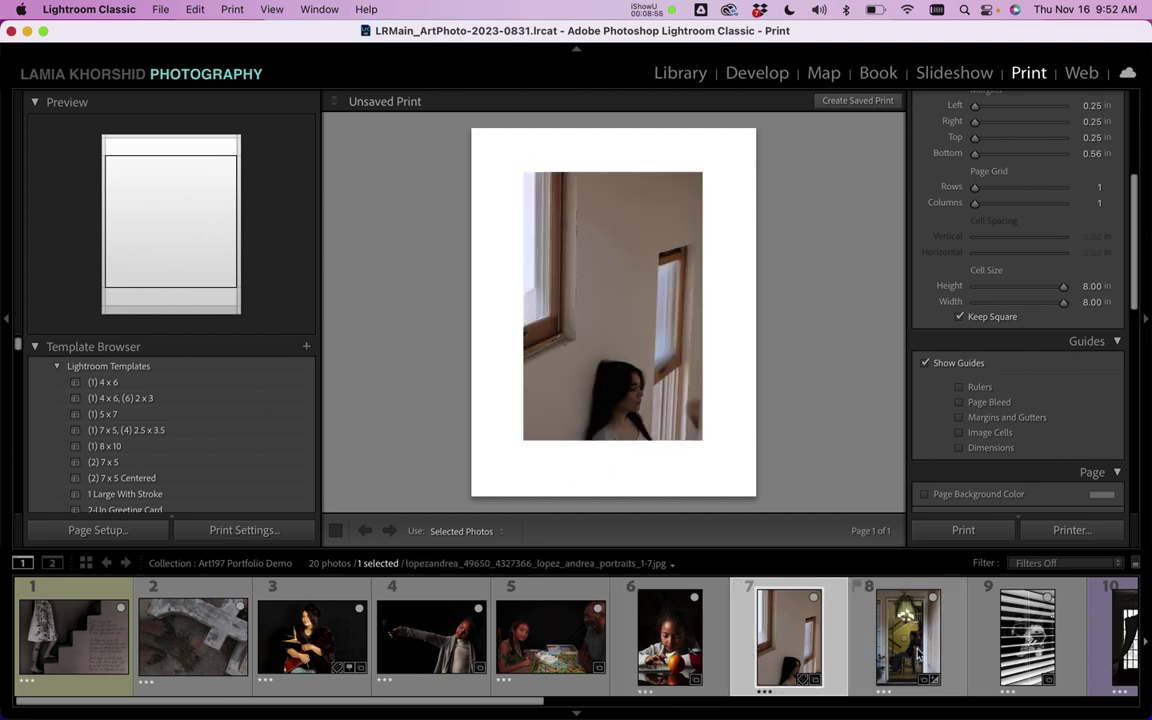
left_click(905, 638)
Step: Toggle the Image Cells guide on and off, leaving the cell outline hidden
scroll(1021, 292, "down", 3)
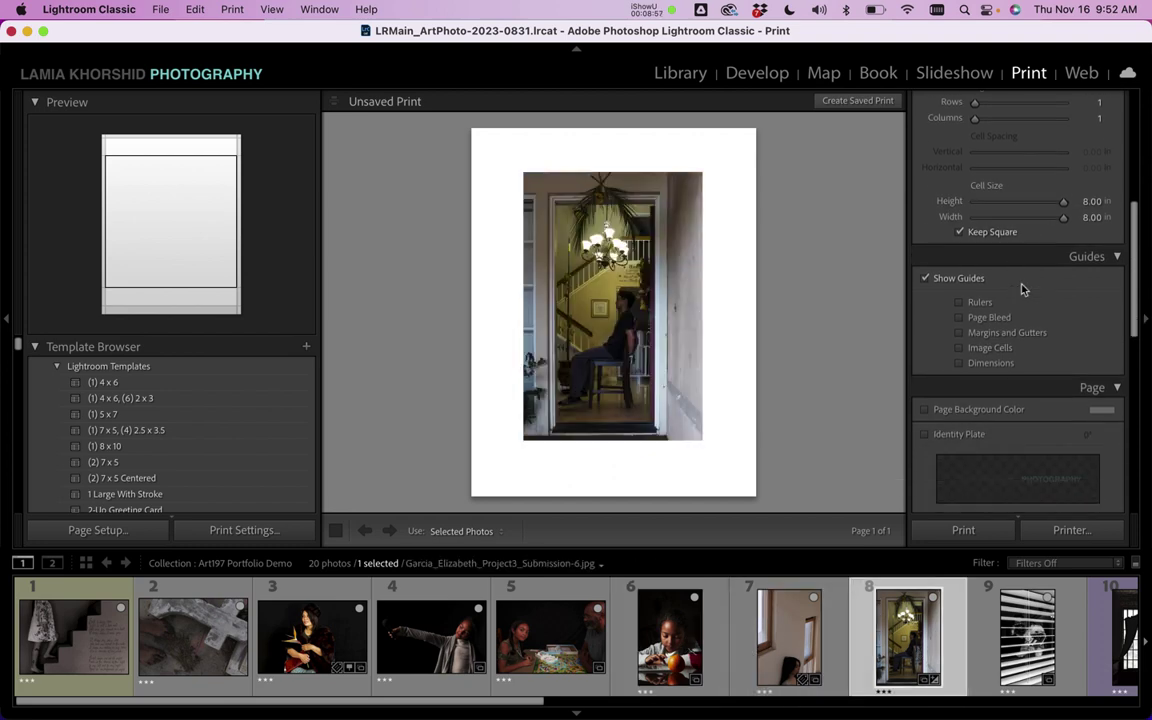
left_click(960, 348)
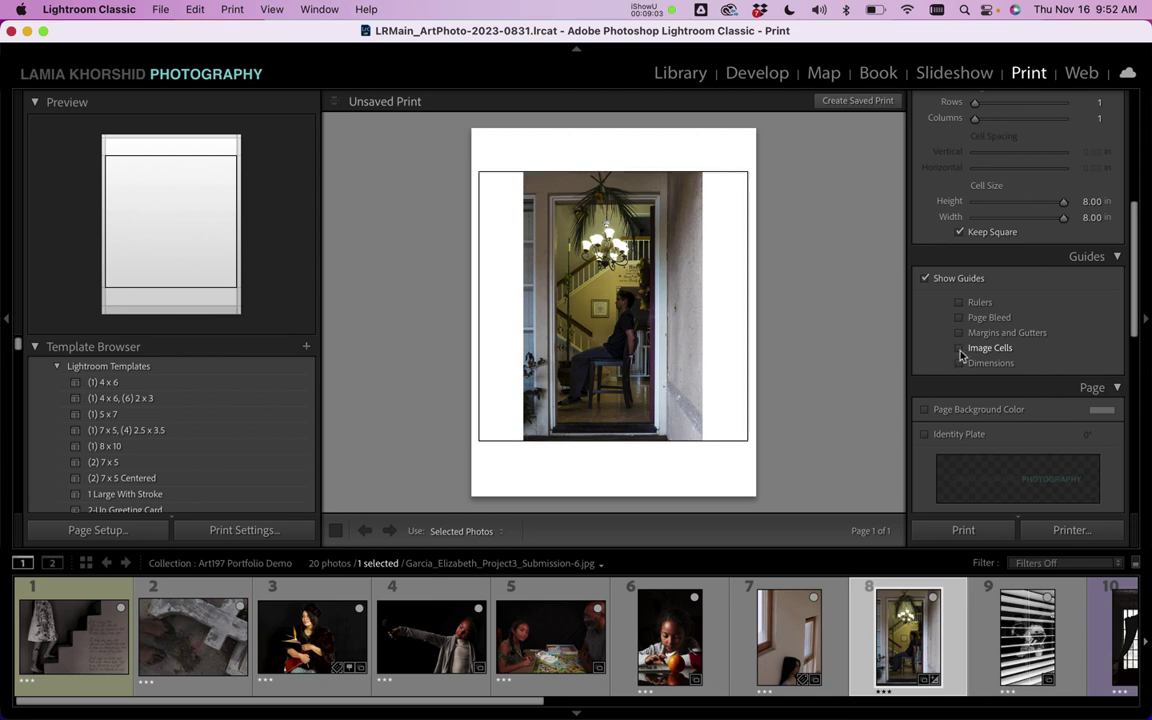
left_click(960, 349)
left_click(960, 349)
left_click(960, 349)
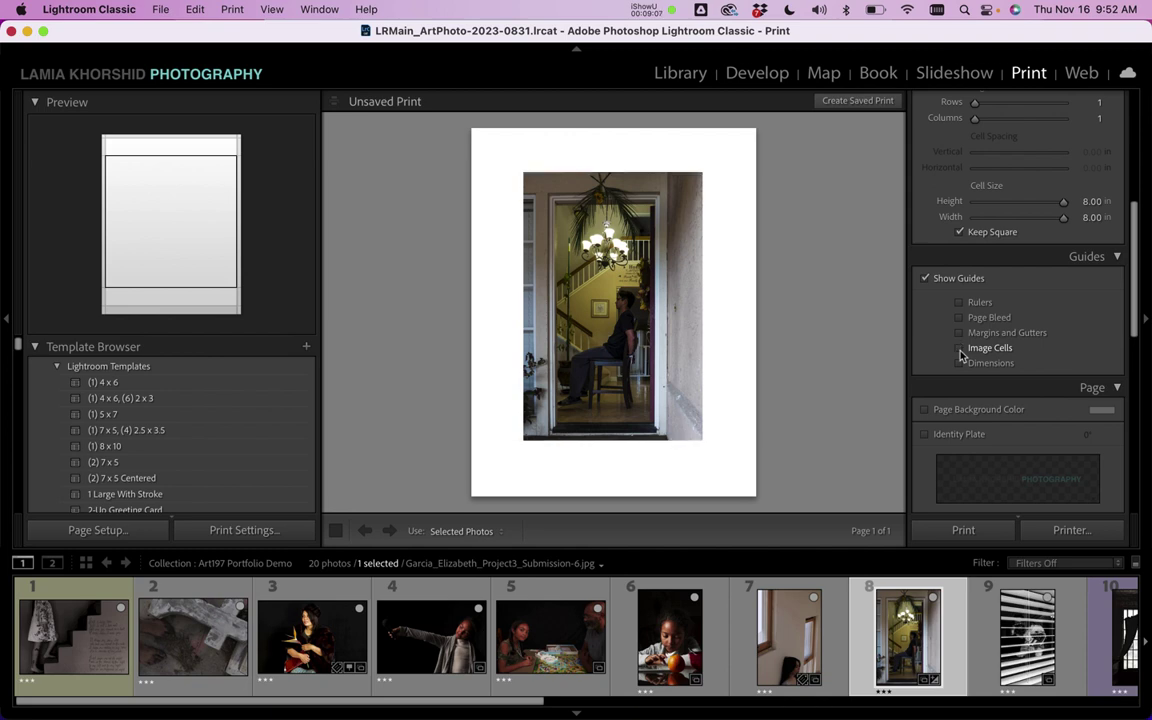
left_click(960, 349)
left_click(960, 349)
scroll(990, 356, "down", 4)
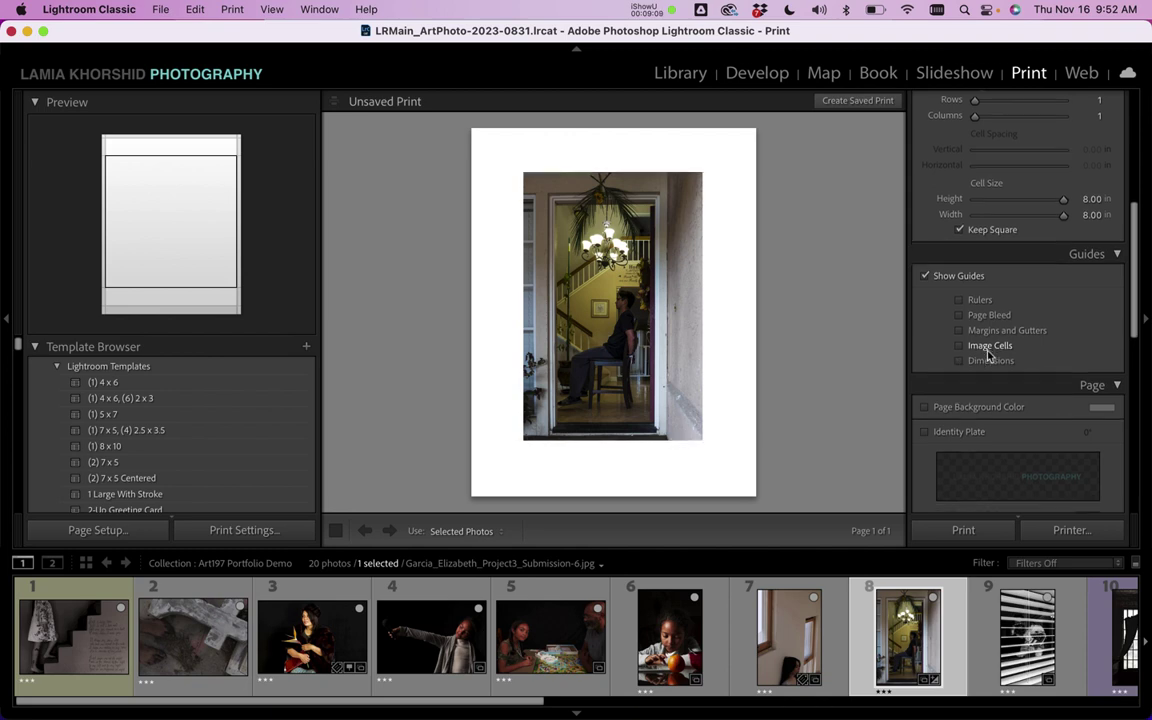
Step: Enable Photo Info and switch it from Filename to Equipment, then to Caption
scroll(988, 356, "down", 2)
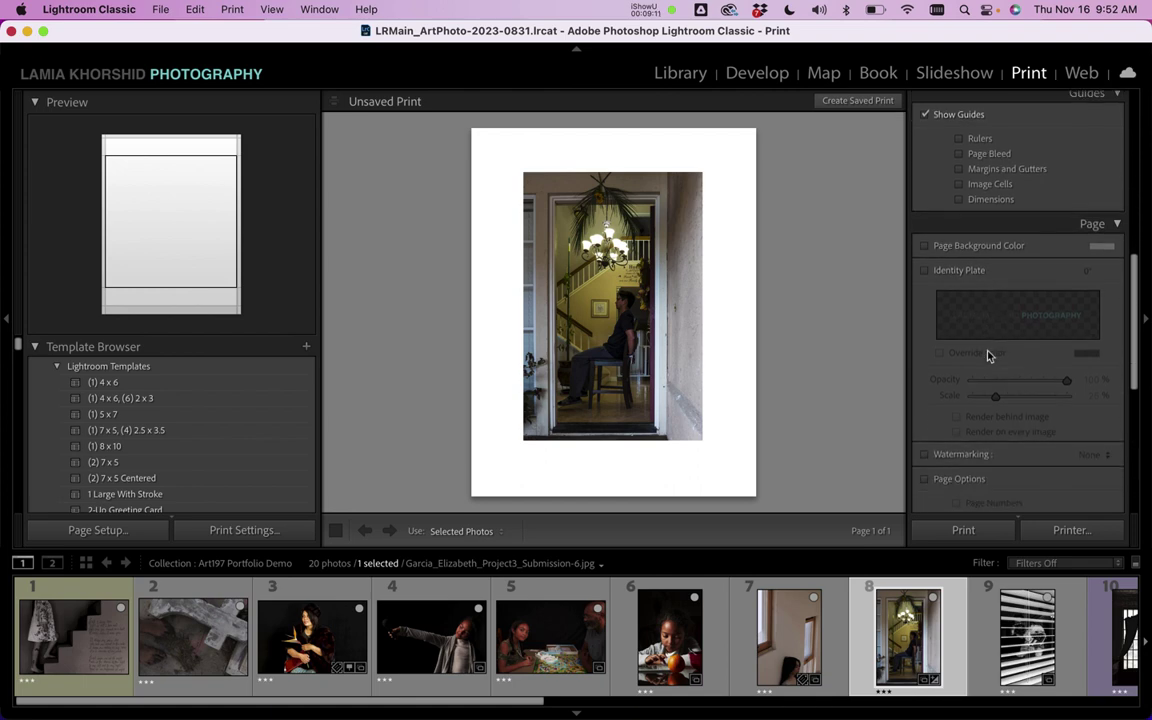
scroll(1052, 375, "down", 3)
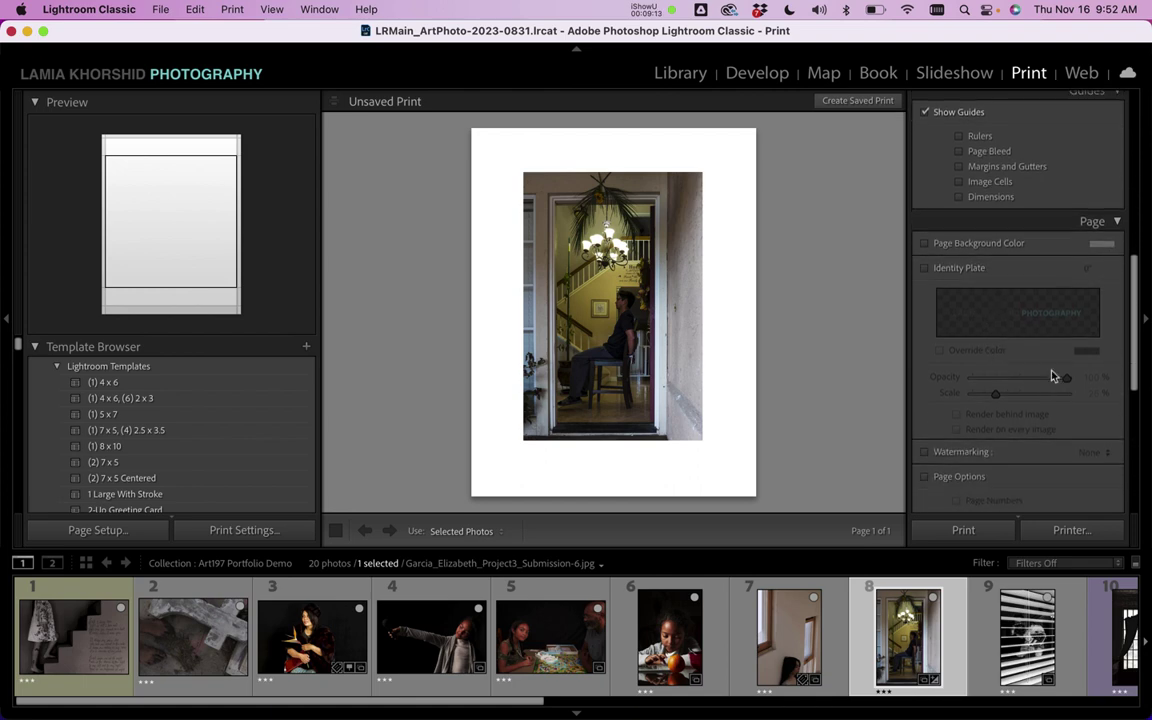
scroll(1052, 375, "down", 4)
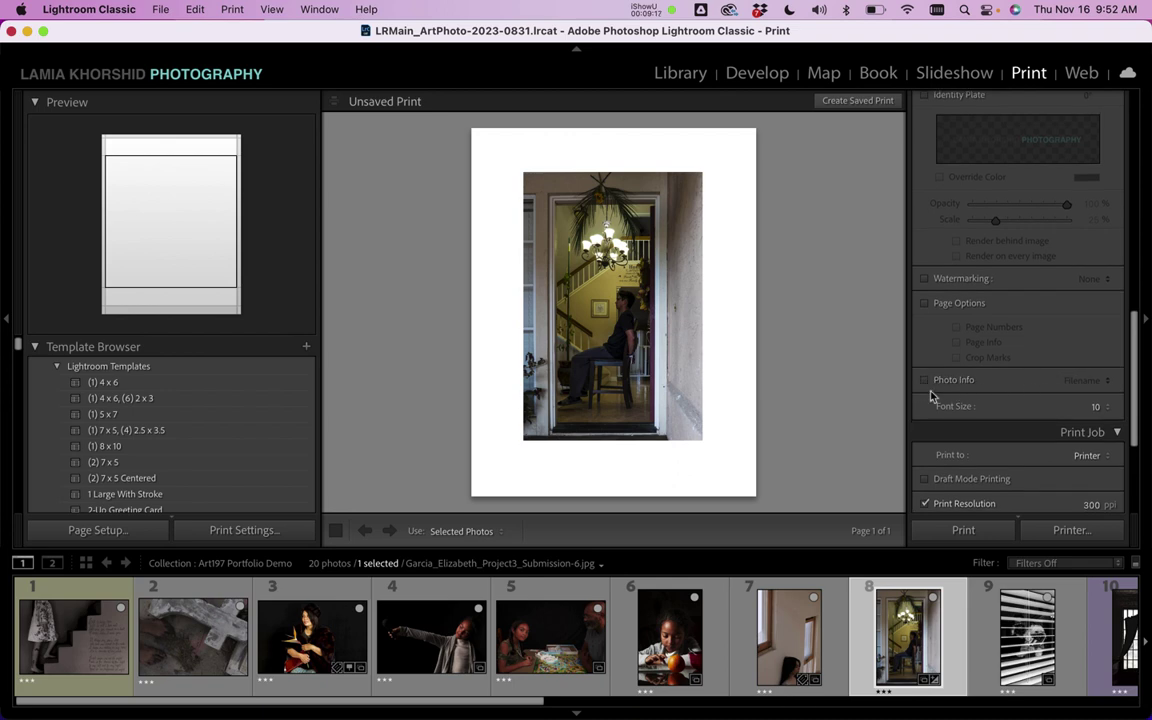
left_click(925, 380)
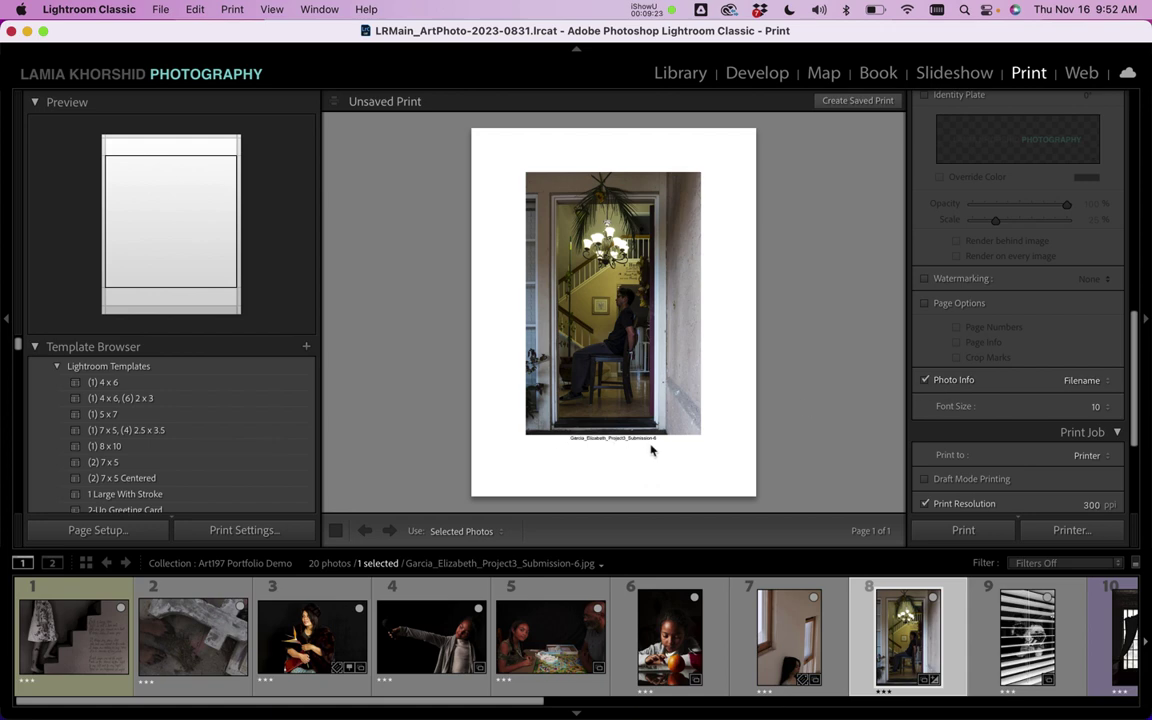
left_click(1086, 381)
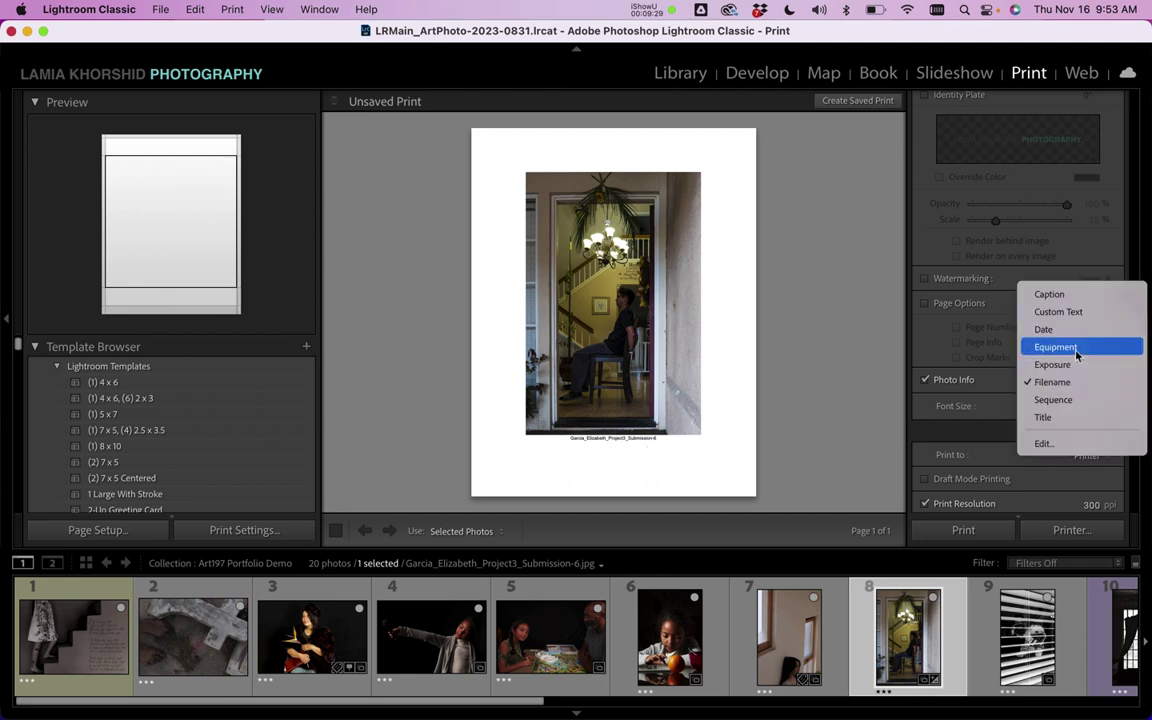
left_click(1060, 346)
left_click(1088, 386)
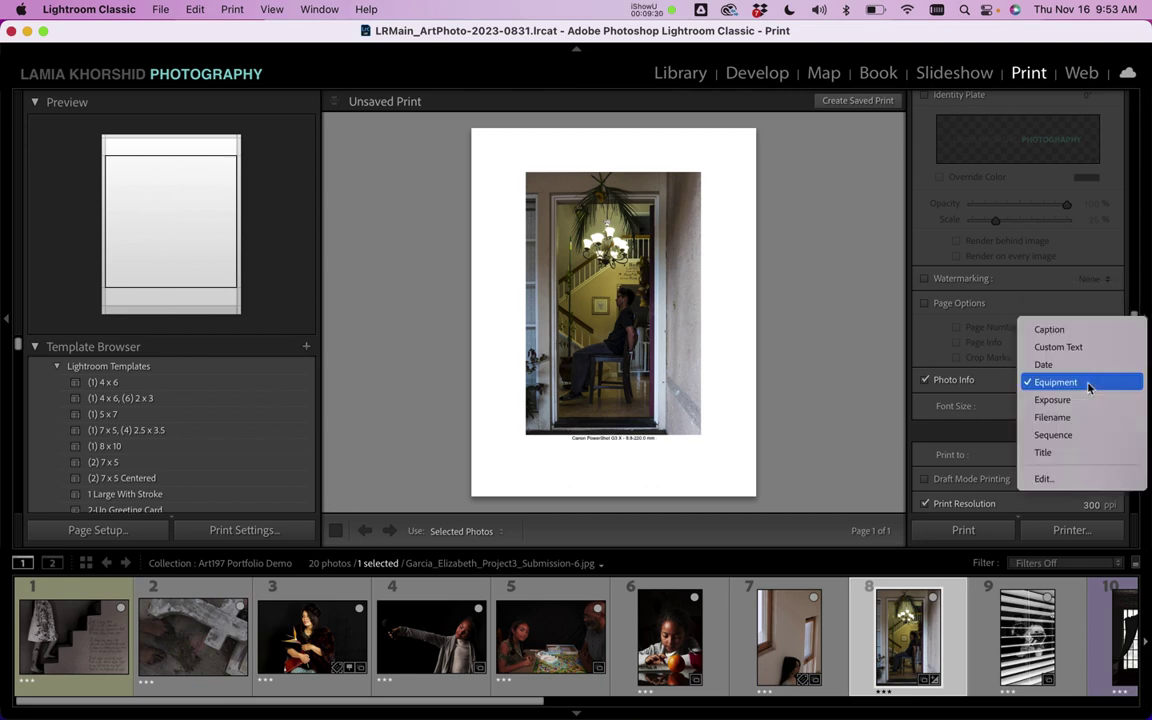
left_click(1050, 329)
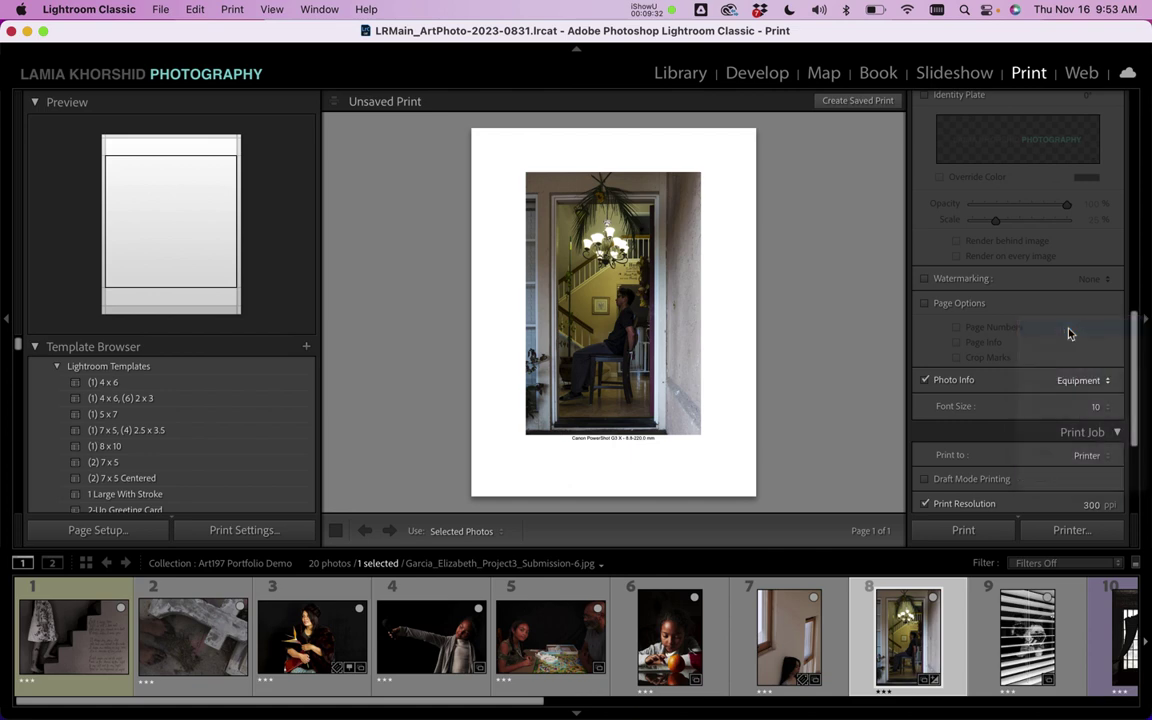
left_click(1105, 408)
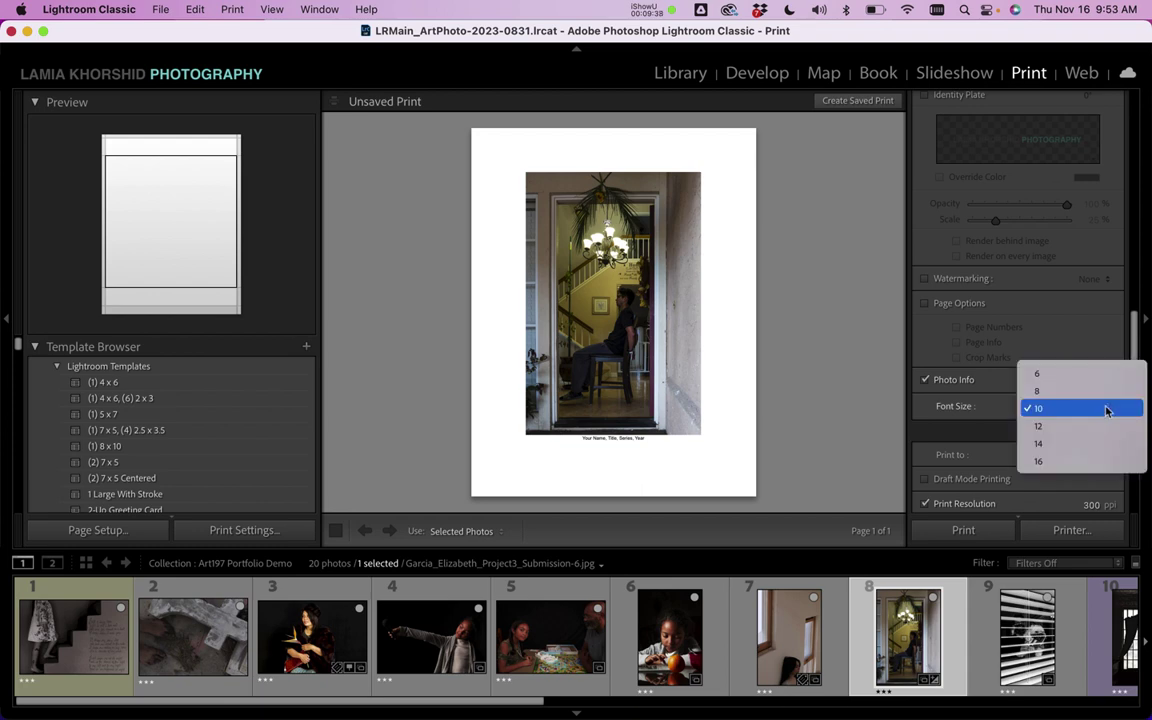
Step: Set the caption font size to 16, then down to 12
left_click(1098, 462)
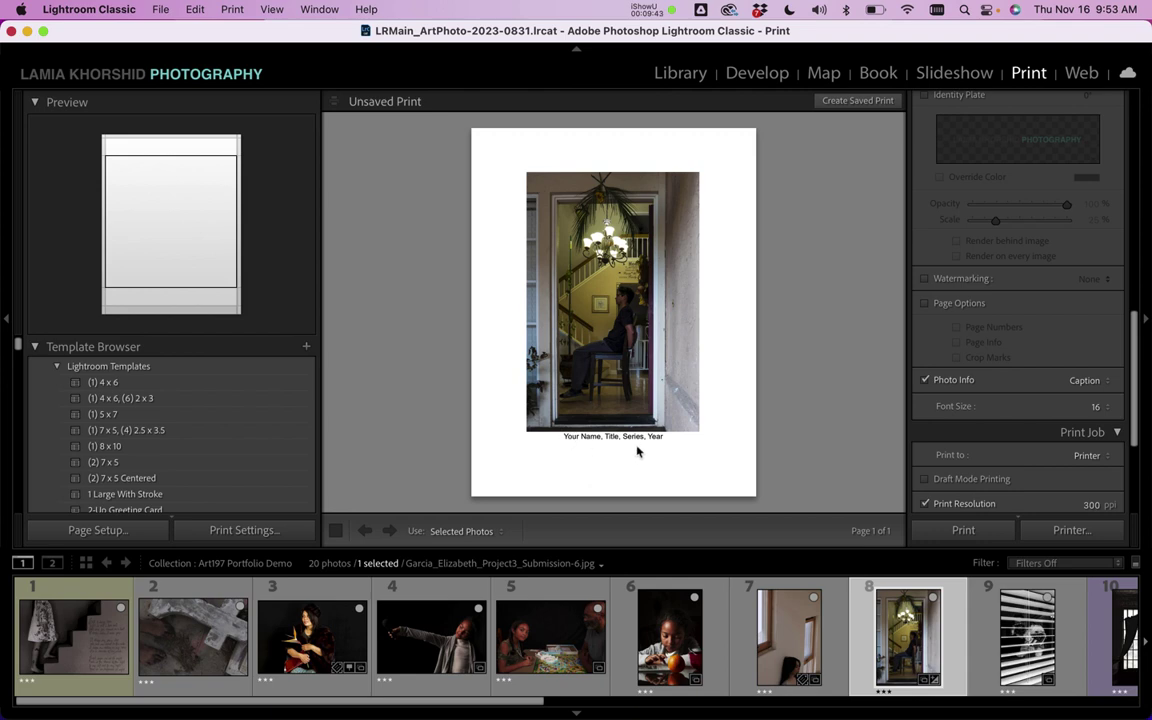
left_click(1108, 408)
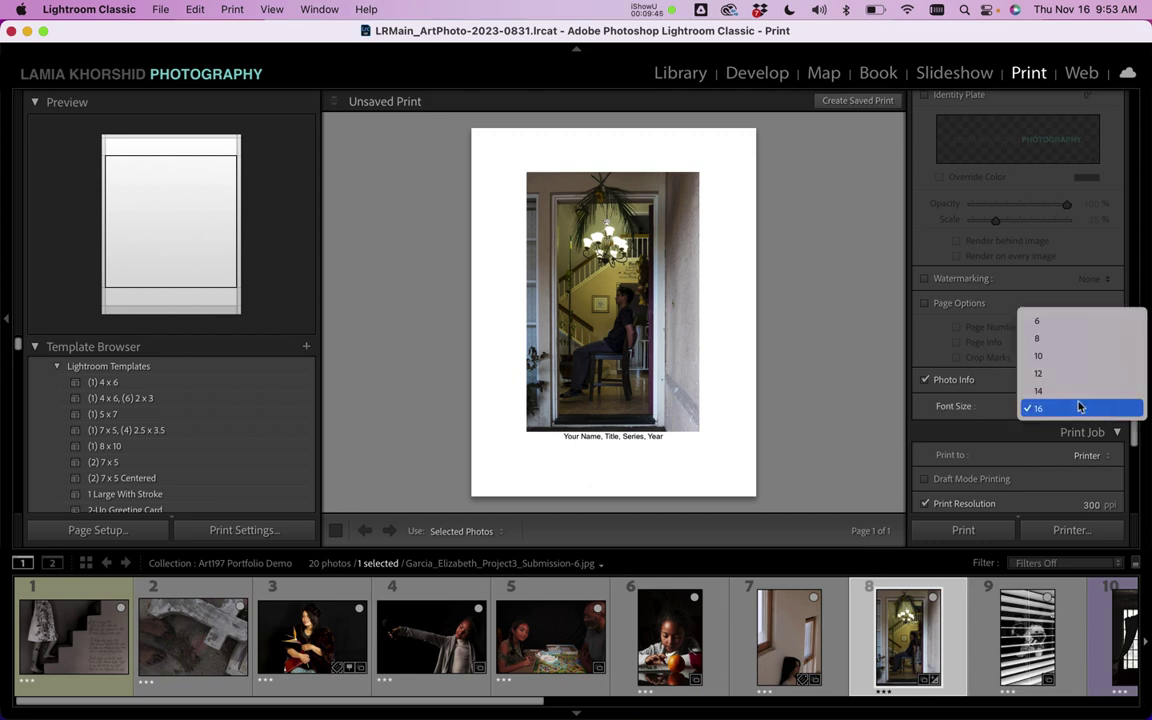
left_click(1048, 373)
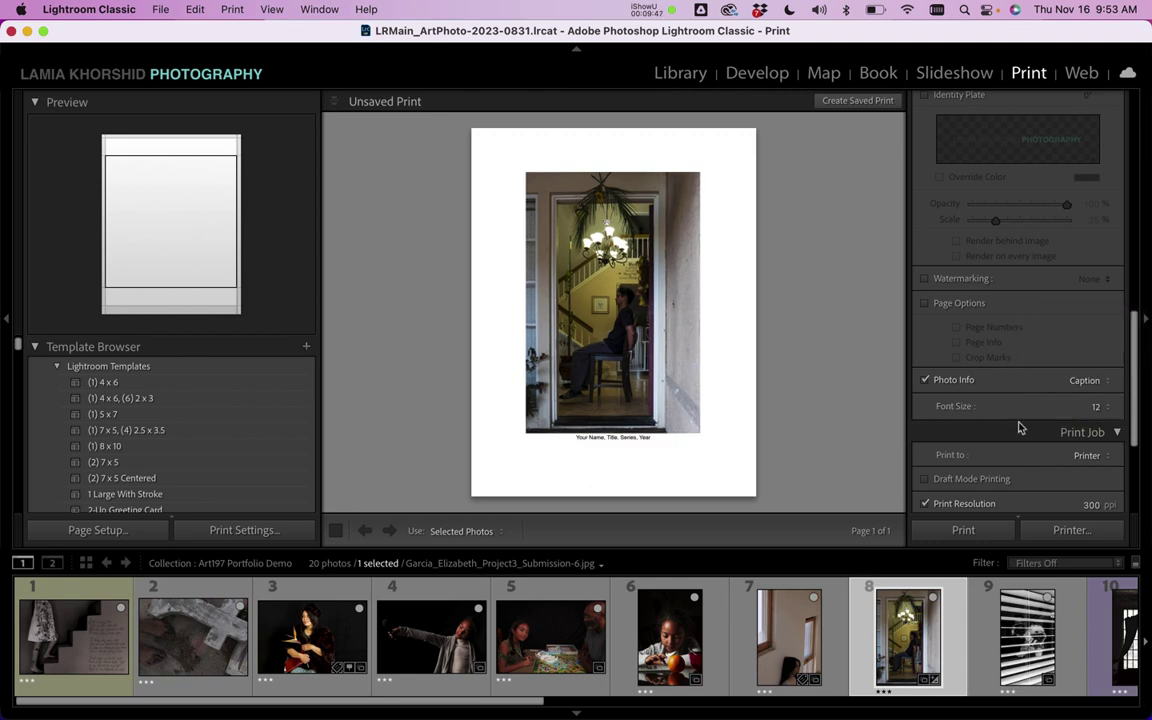
Step: Check the captions on the blinds, board-game and girl-with-orange photos
left_click(1025, 650)
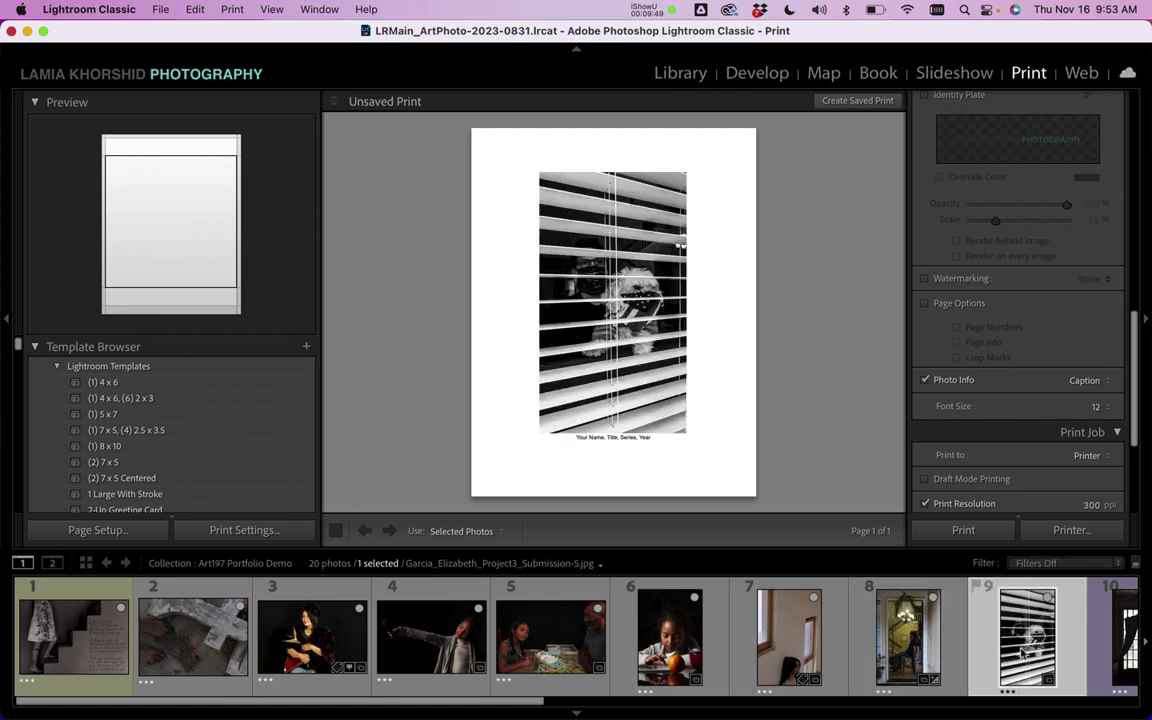
left_click(787, 648)
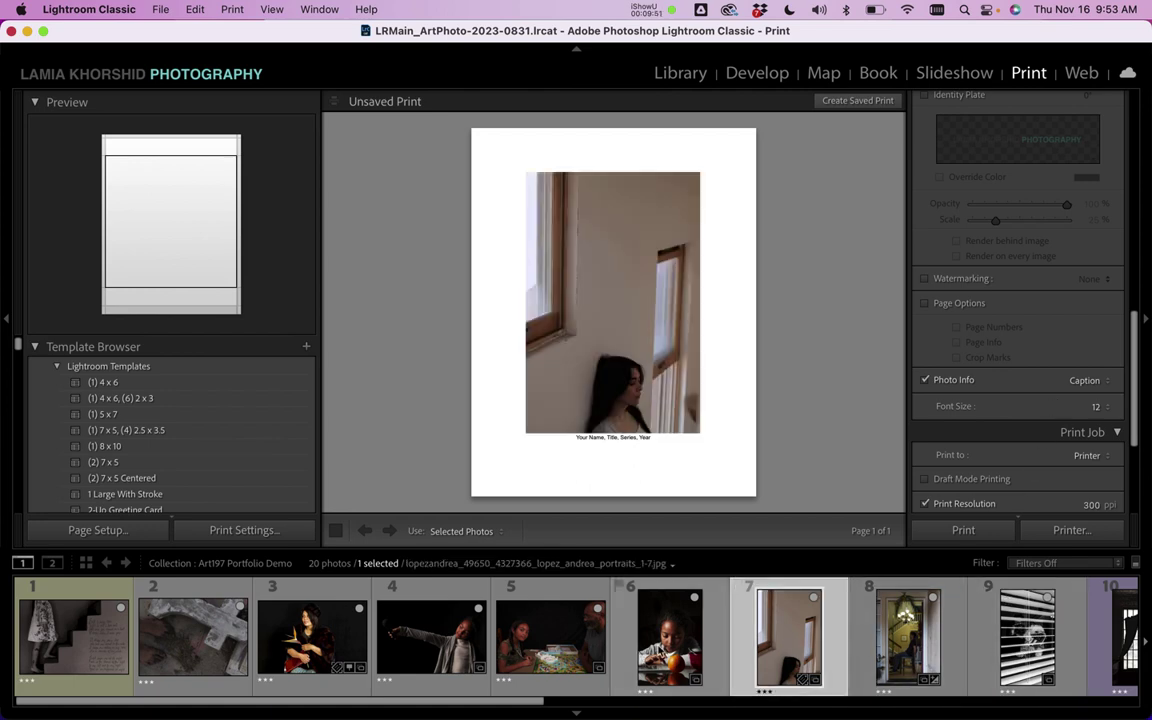
left_click(668, 640)
left_click(550, 635)
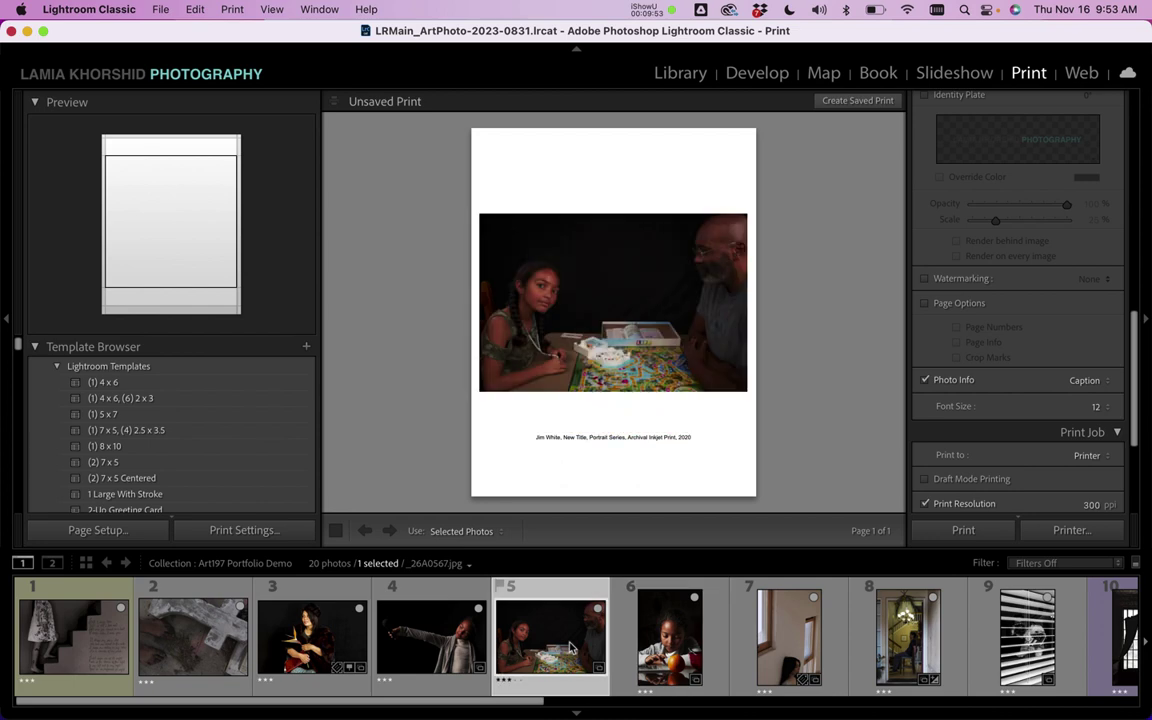
left_click(652, 640)
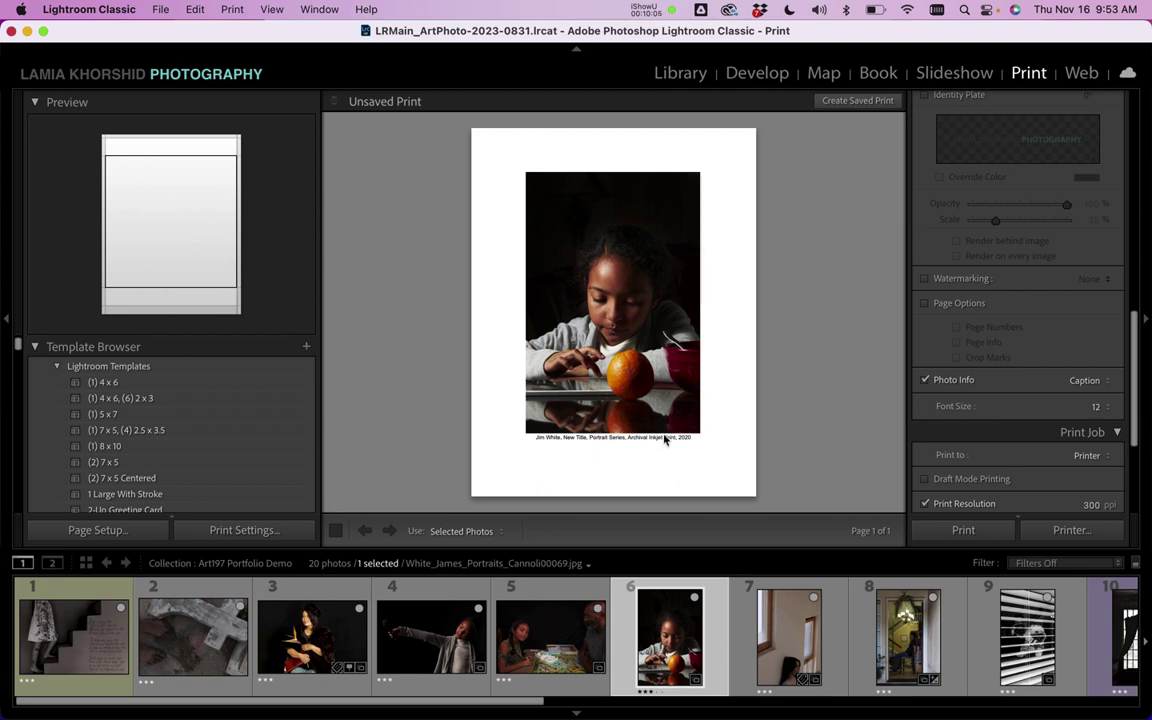
left_click(1096, 408)
Step: Try the caption at size 16 again, then return it to 12
left_click(1070, 443)
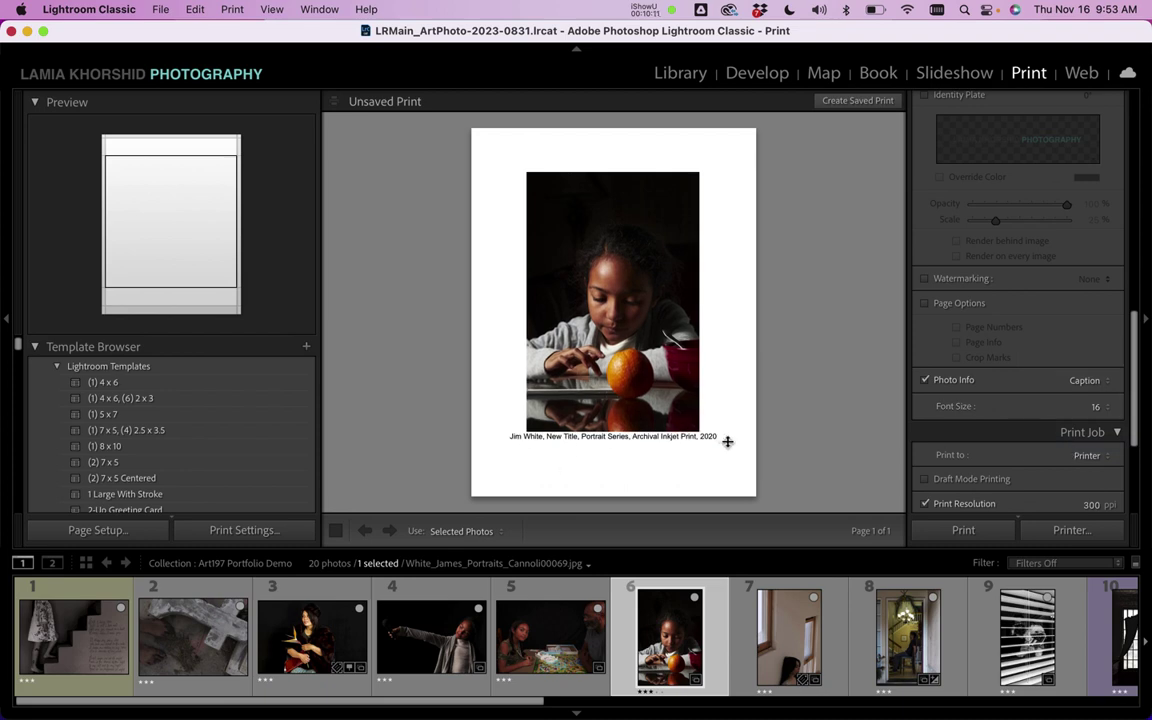
left_click(1097, 407)
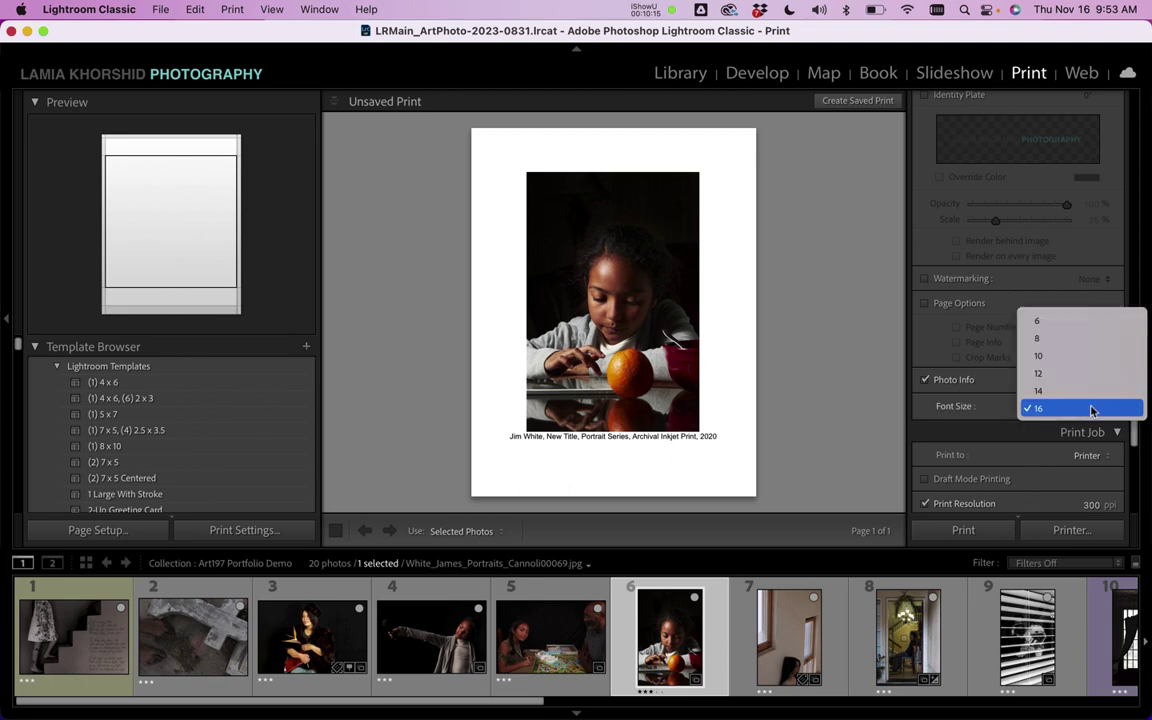
left_click(1055, 374)
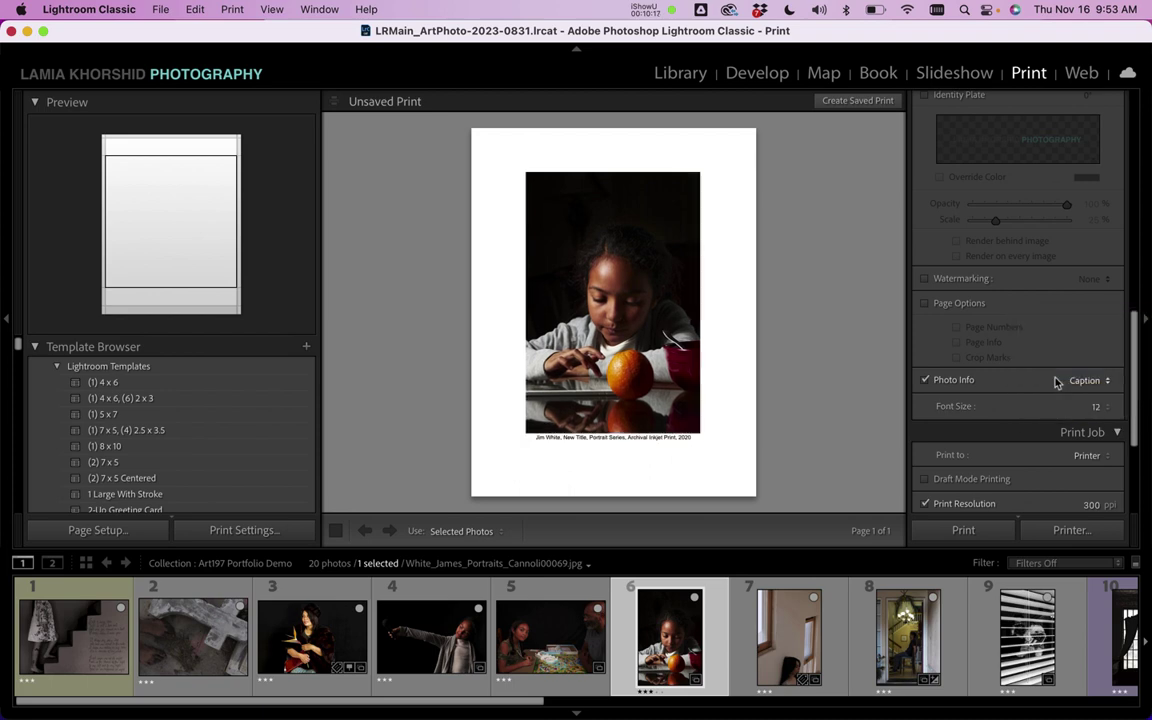
Step: Preview captions on photo 7, the window-blinds and silhouette photos, ending on the doorway photo
scroll(1100, 413, "down", 2)
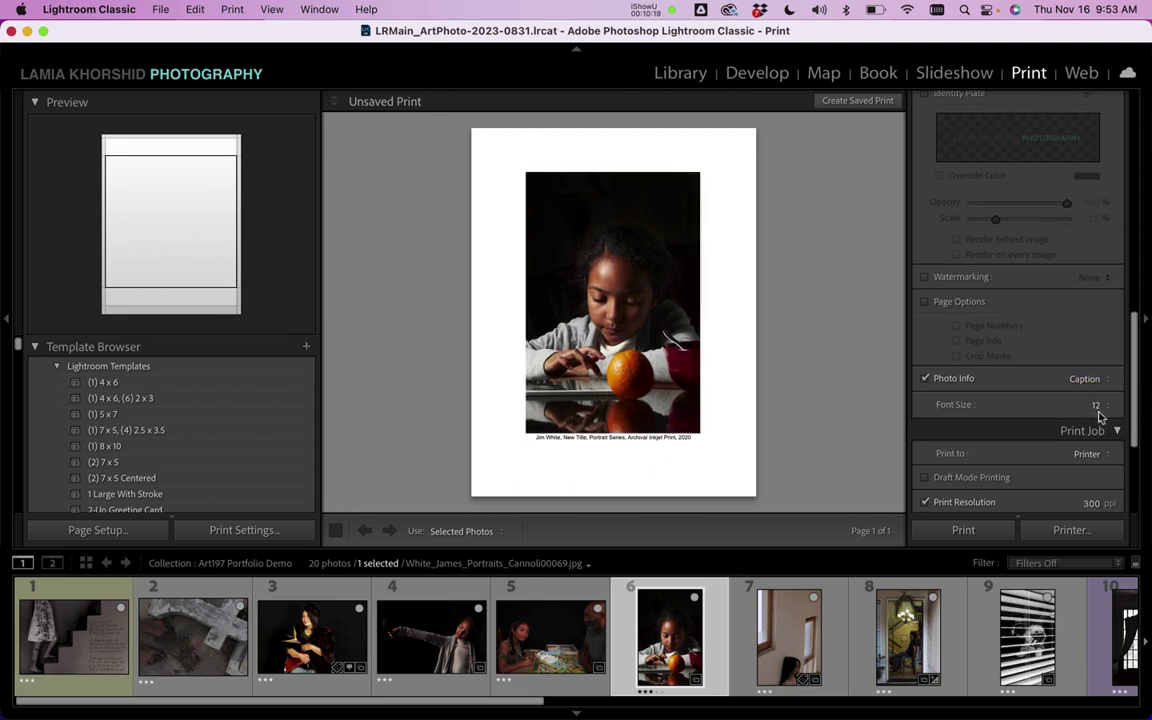
key("Left")
key("Left")
key("Left")
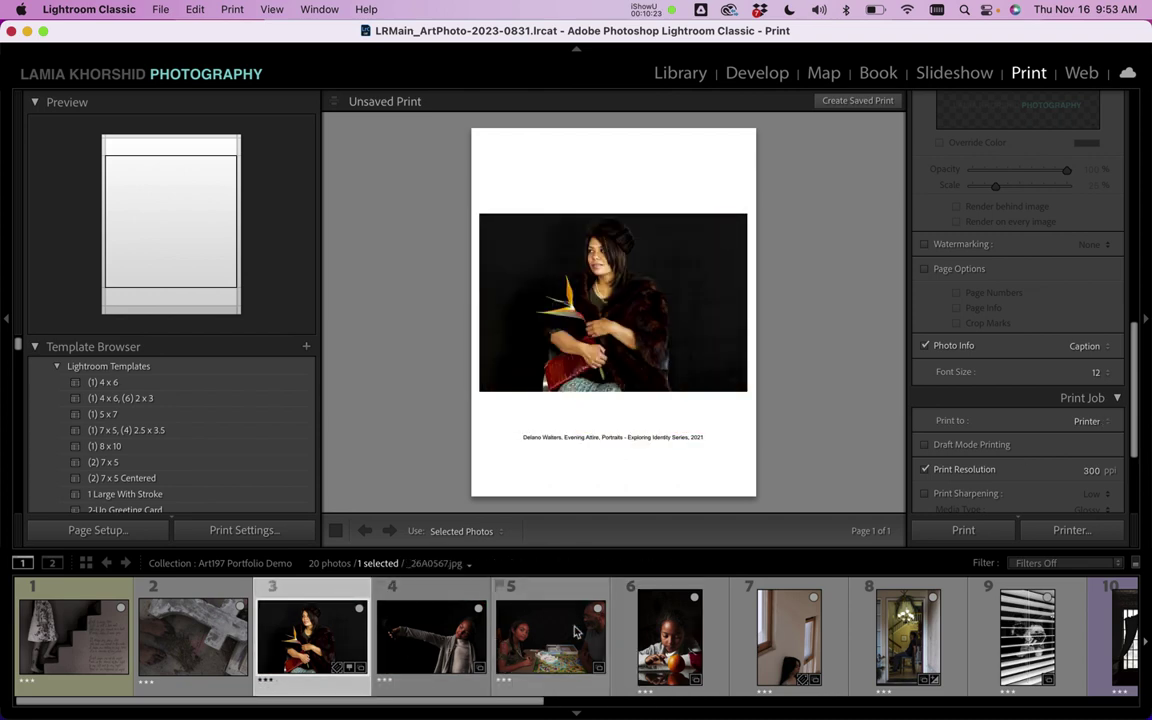
left_click(787, 631)
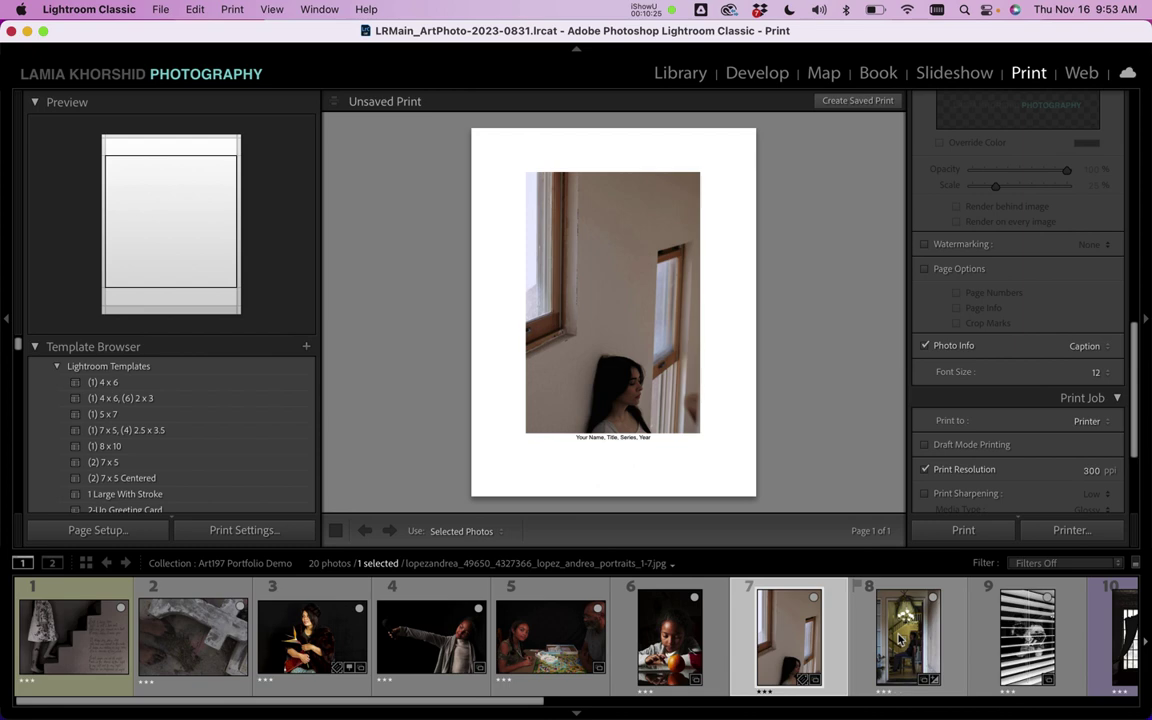
left_click(899, 640)
left_click(1028, 638)
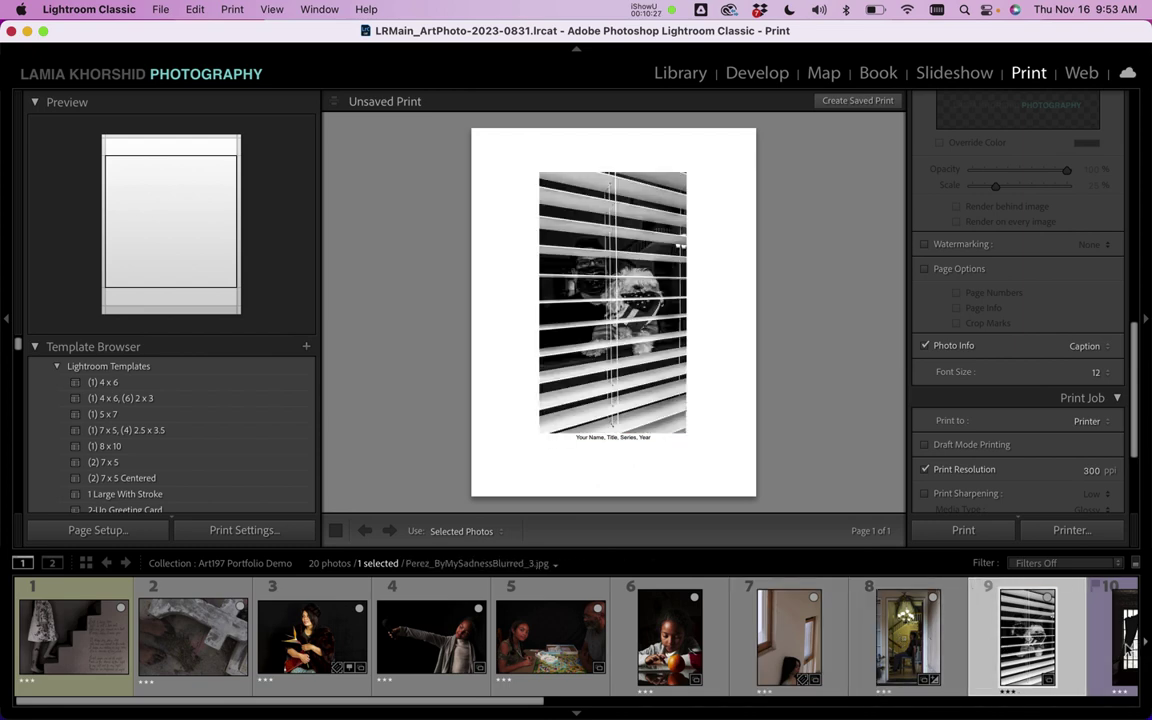
left_click(1128, 648)
left_click(697, 638)
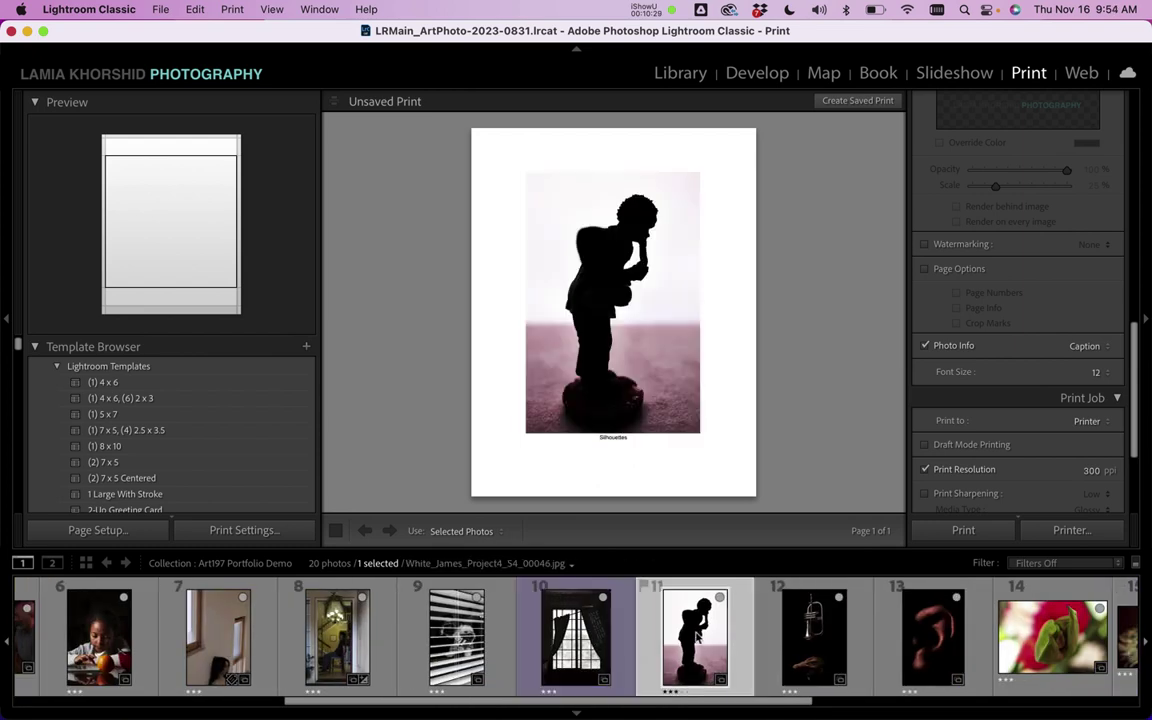
left_click(309, 582)
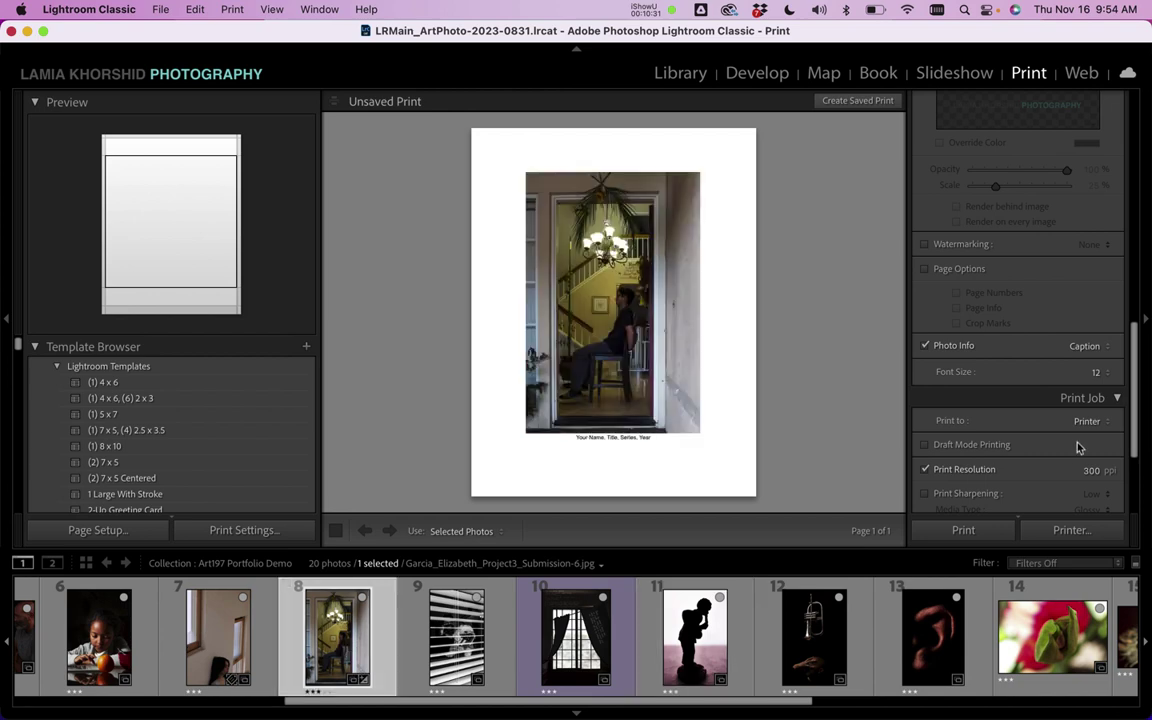
Step: Try a 14-point caption on the girl-with-orange photo, then set it back to 12
left_click(1093, 380)
left_click(1076, 398)
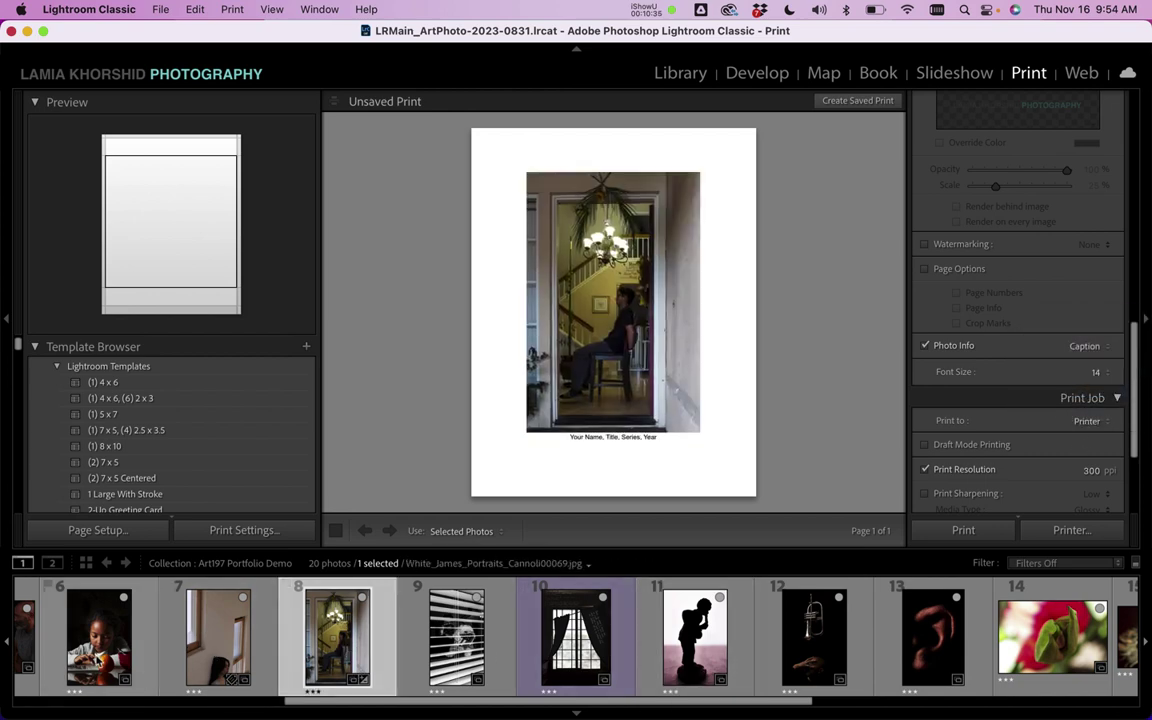
left_click(90, 598)
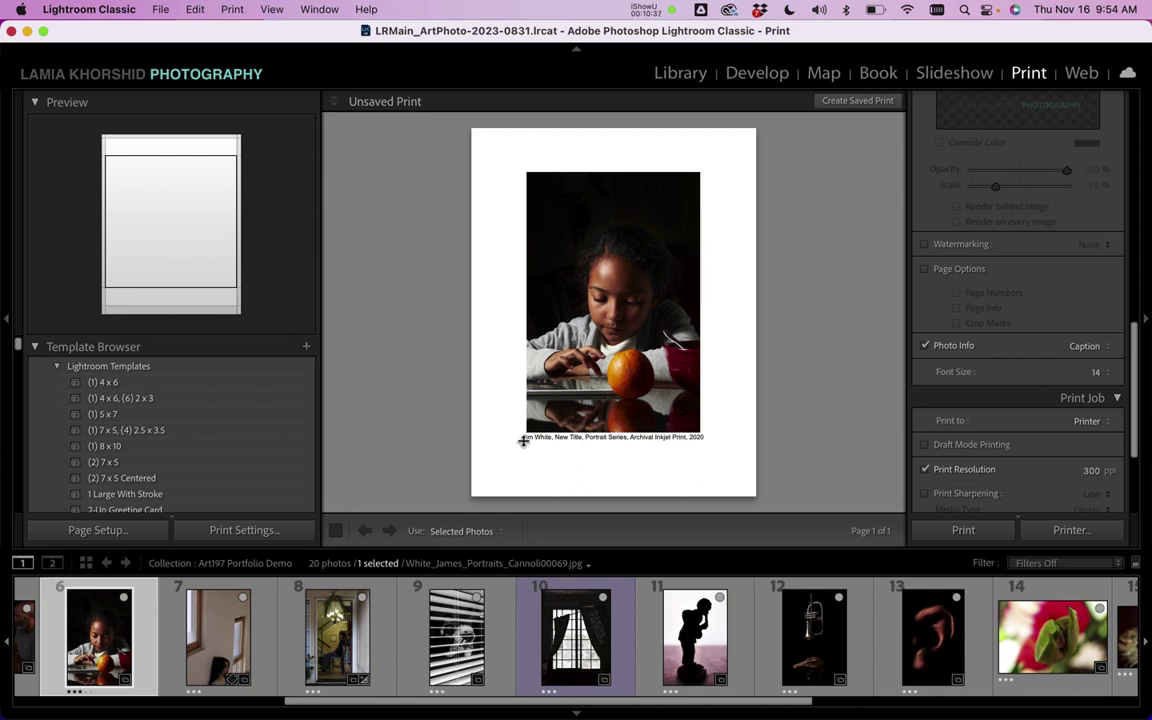
left_click(1093, 372)
left_click(1052, 358)
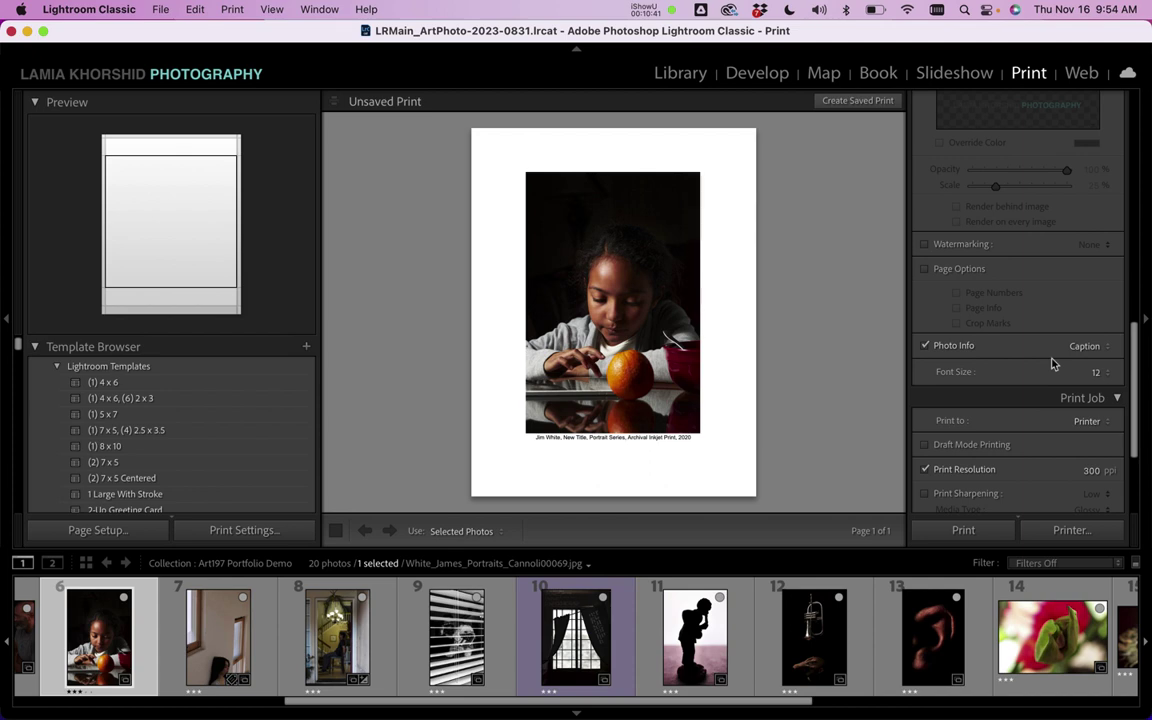
scroll(1036, 414, "down", 5)
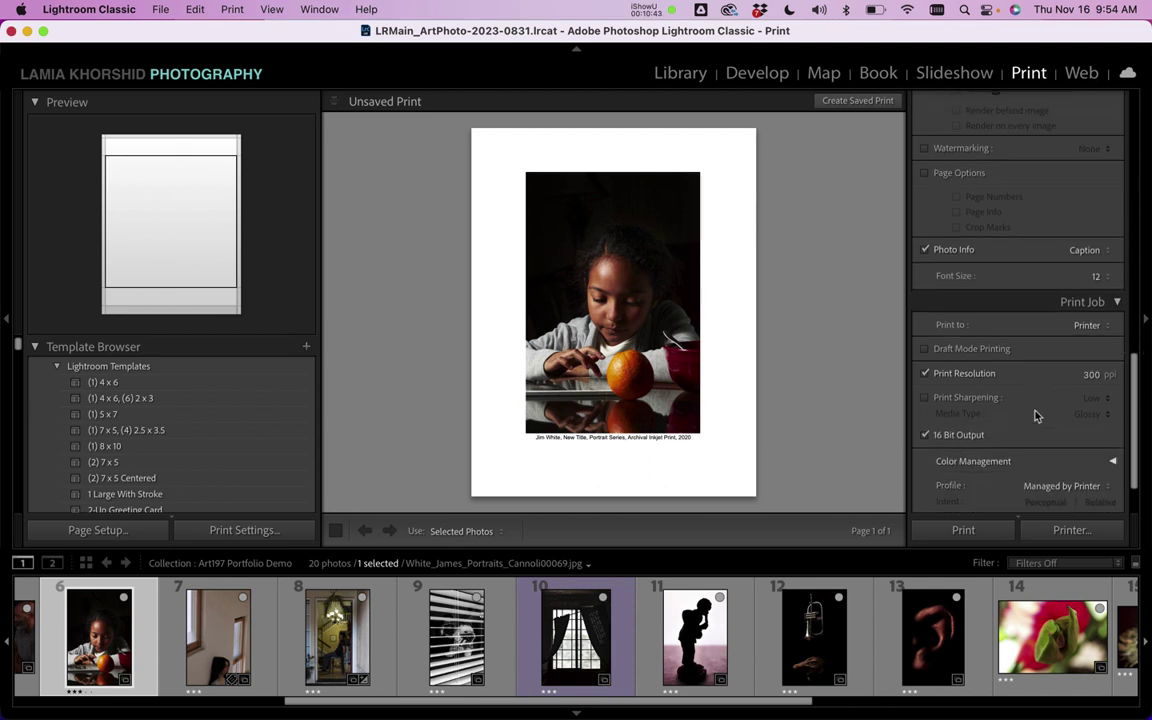
Step: Preview the window, silhouette, trumpet, ear, rose and uncaptioned pencil photos, then switch to Library
left_click(570, 650)
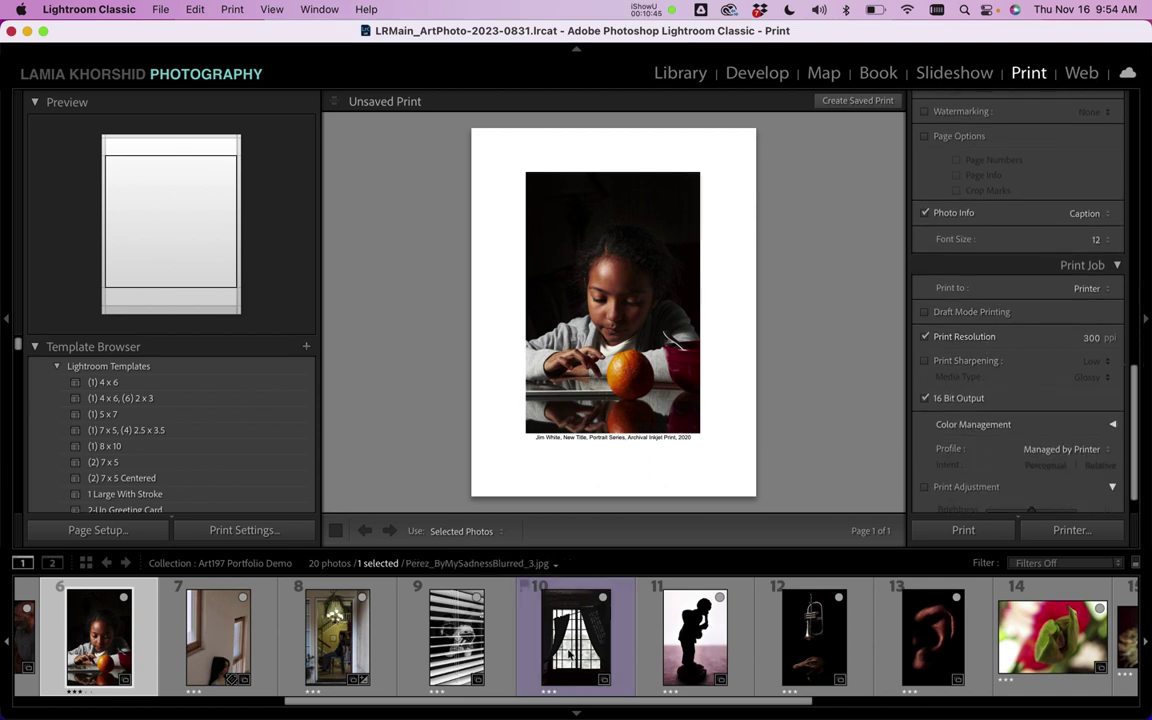
left_click(690, 640)
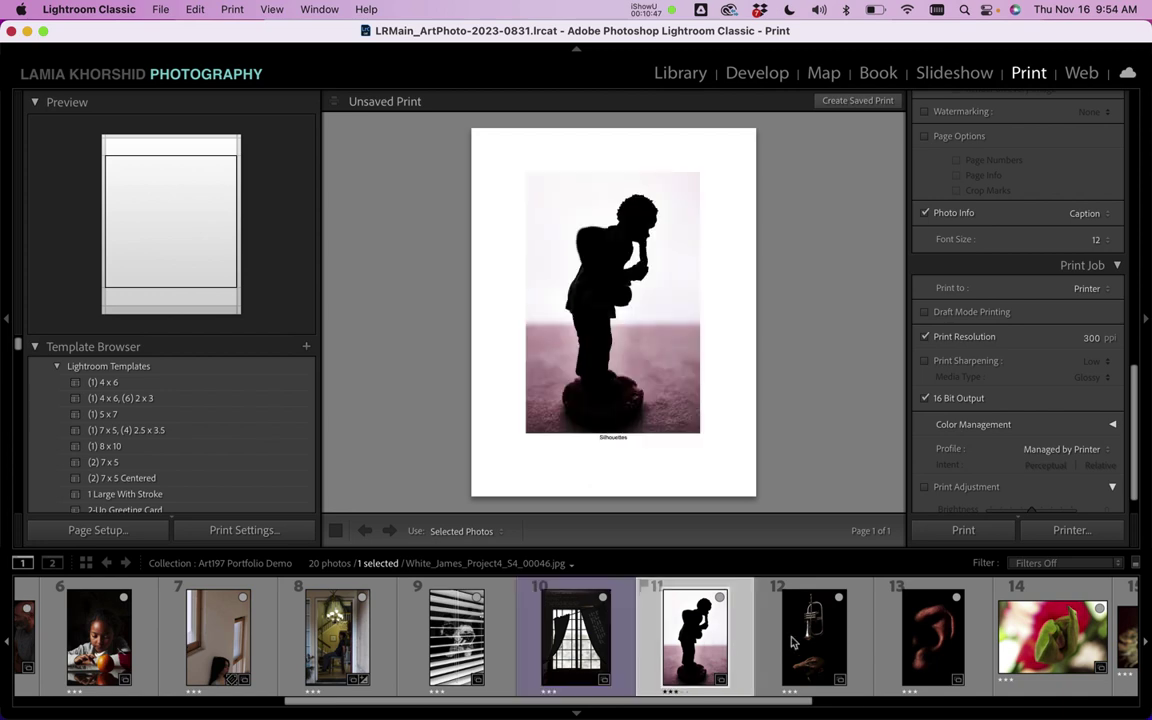
left_click(805, 640)
left_click(935, 625)
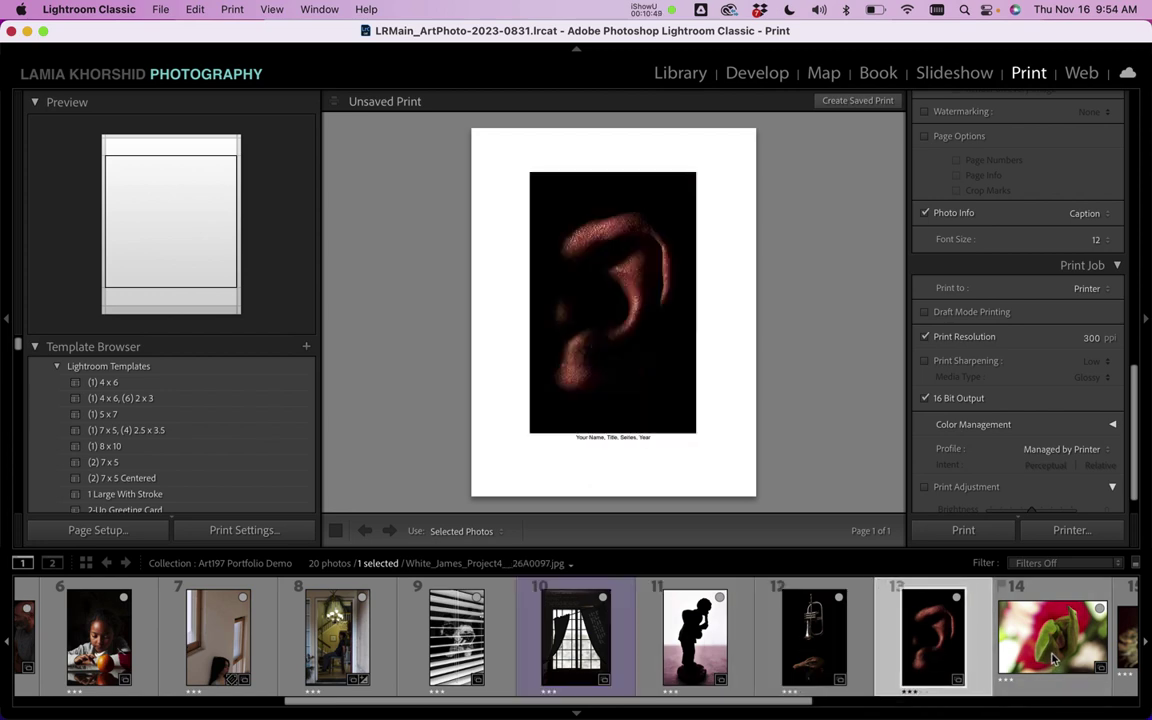
left_click(1050, 650)
scroll(1053, 660, "down", 5)
left_click(833, 650)
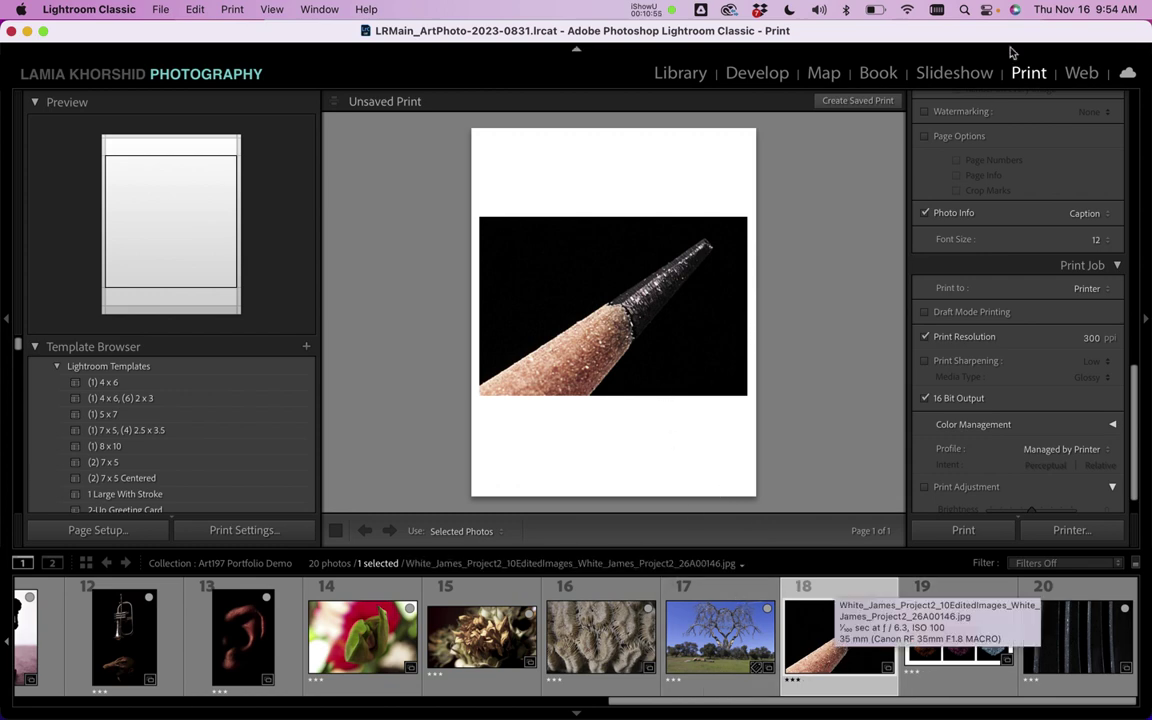
left_click(677, 76)
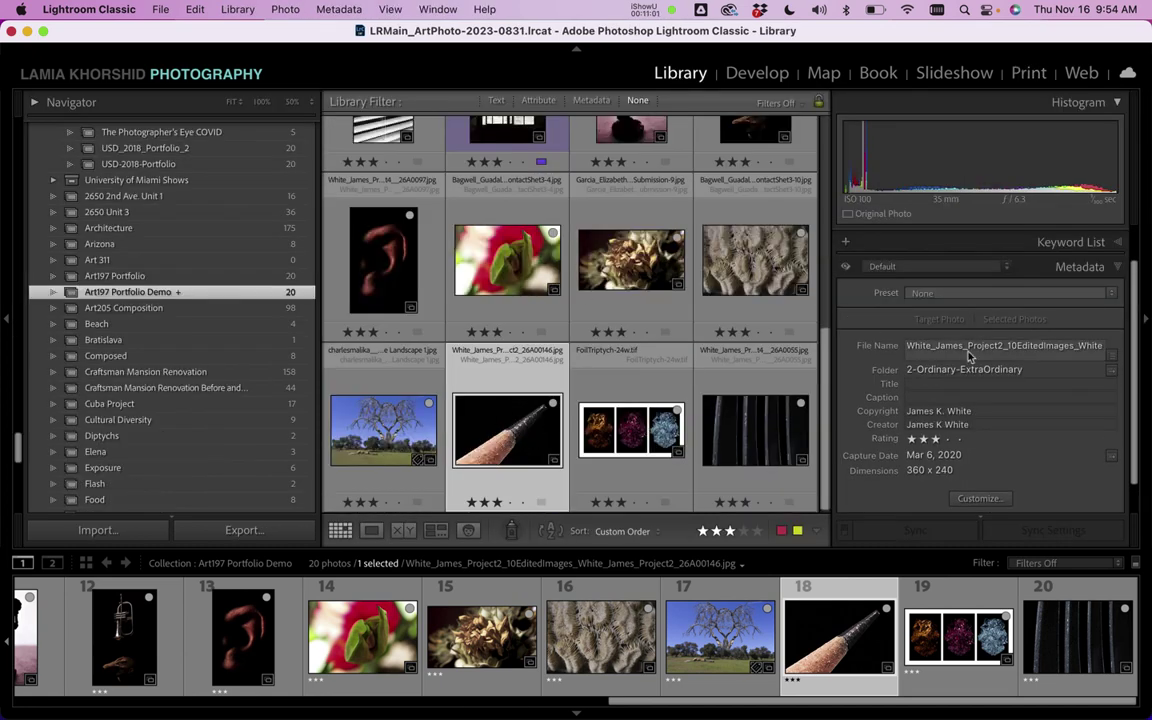
Step: Paste 'Your Name, Title, Series, Year' into the pencil photo's Caption field
left_click(915, 398)
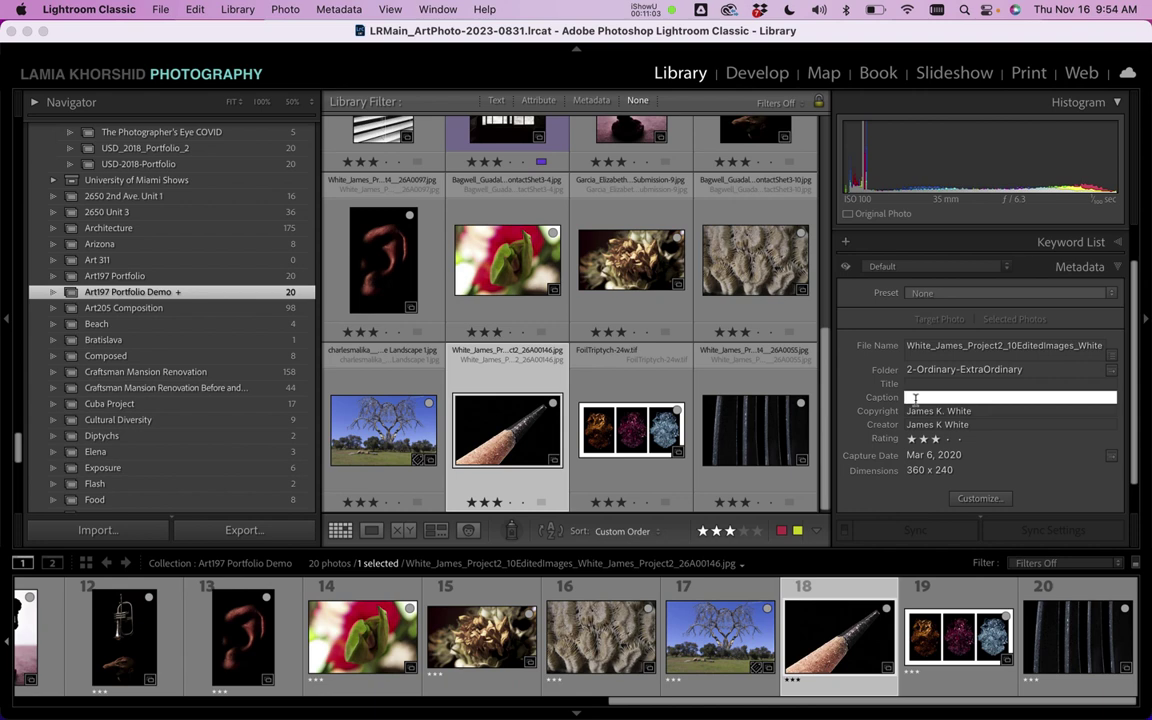
type("Your Name, Title, Series, Year")
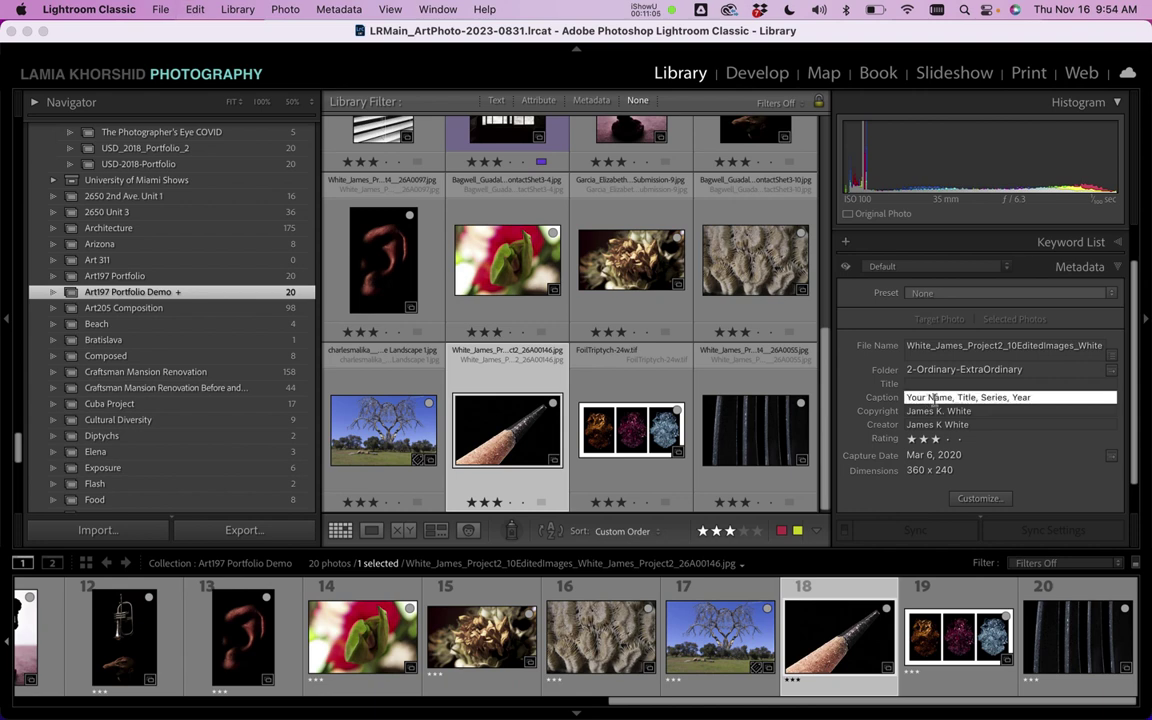
left_click_drag(906, 398, 957, 398)
Step: Check the captions on photos 19 and 20, select all 20 photos, and return to Print
left_click(935, 652)
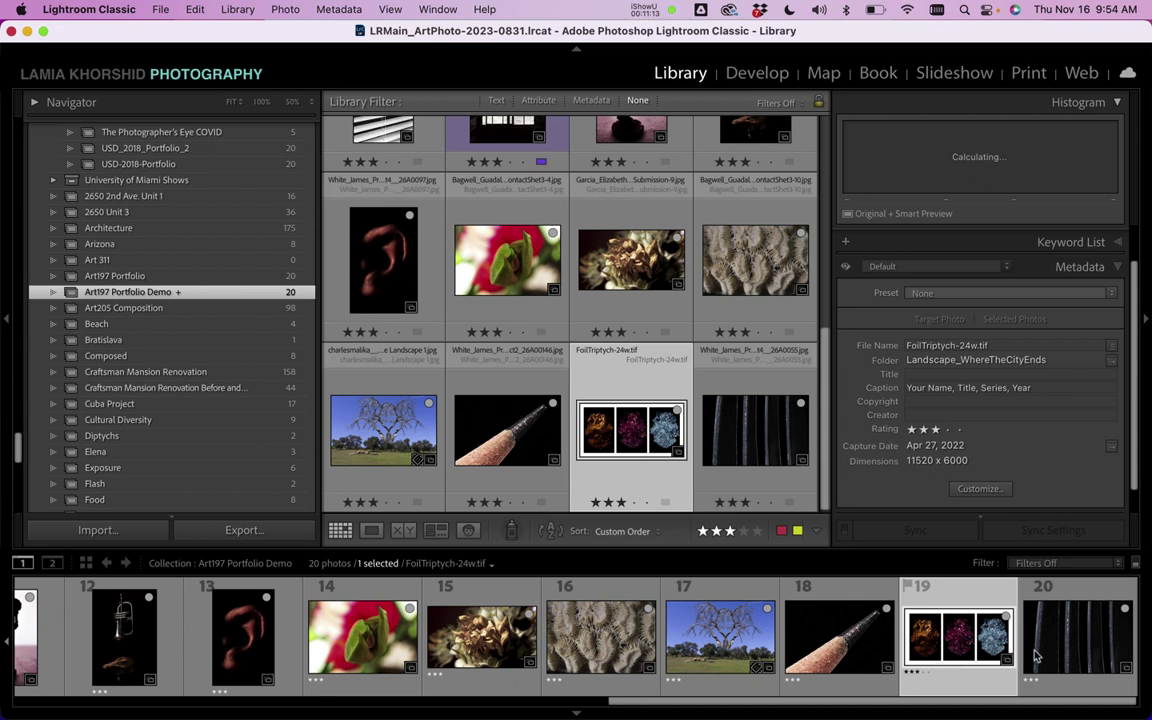
left_click(1067, 658)
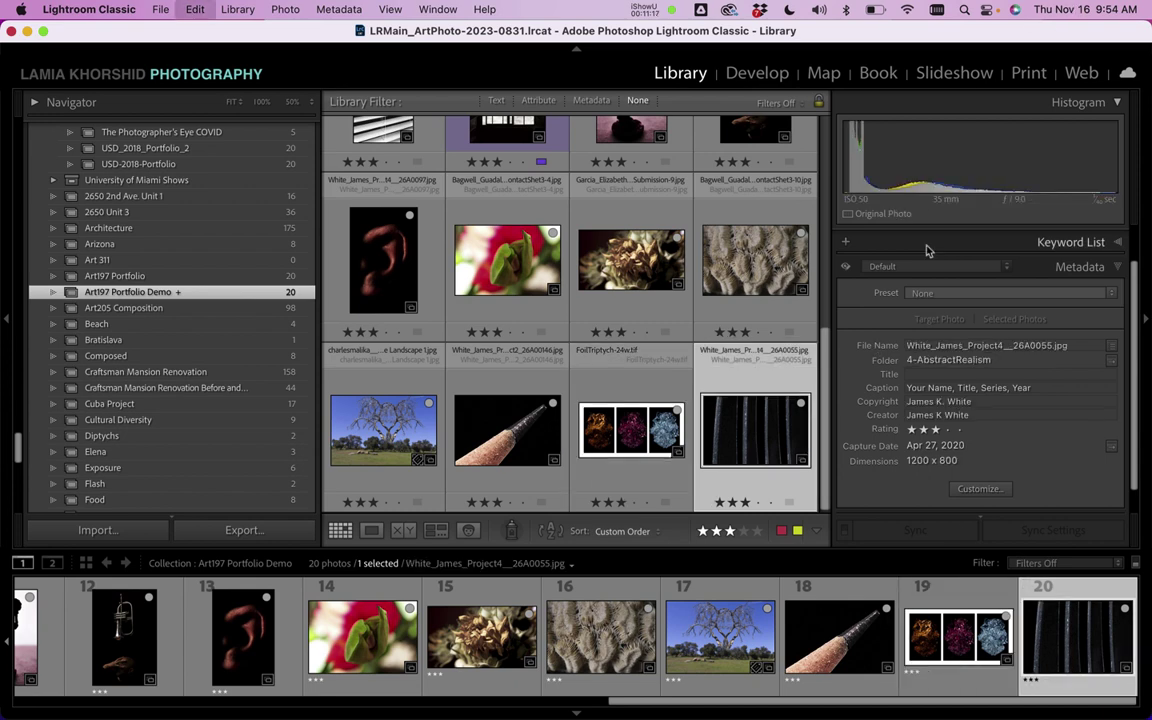
key("super+a")
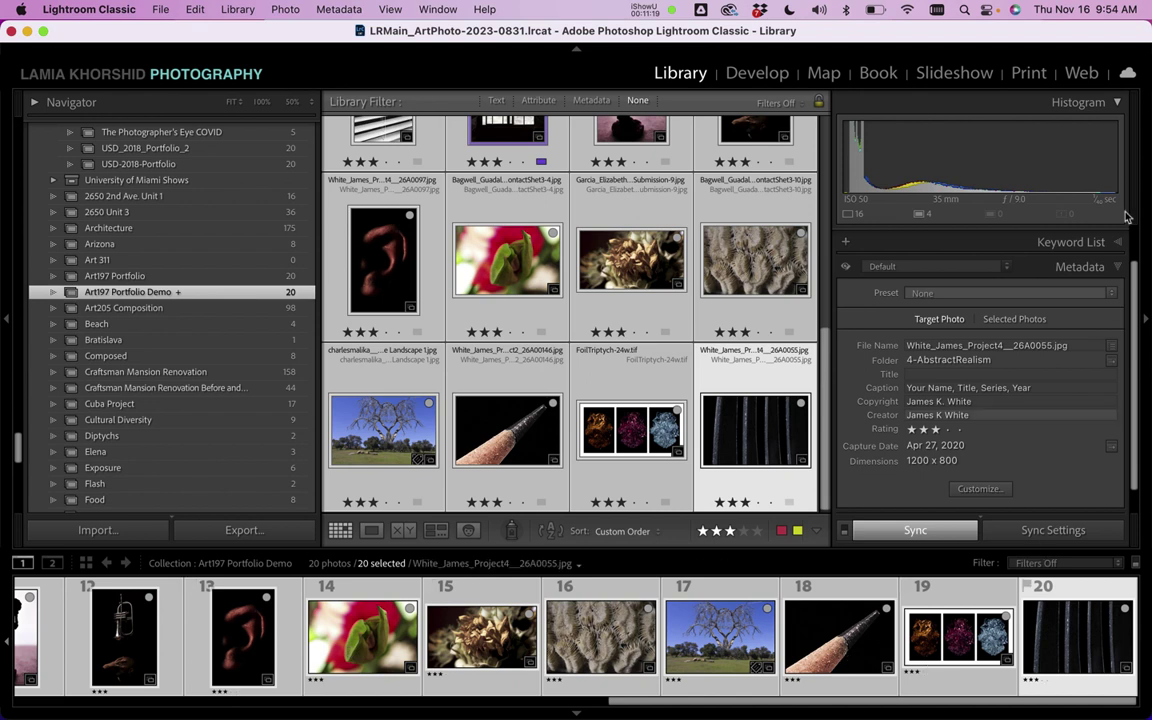
left_click(1024, 73)
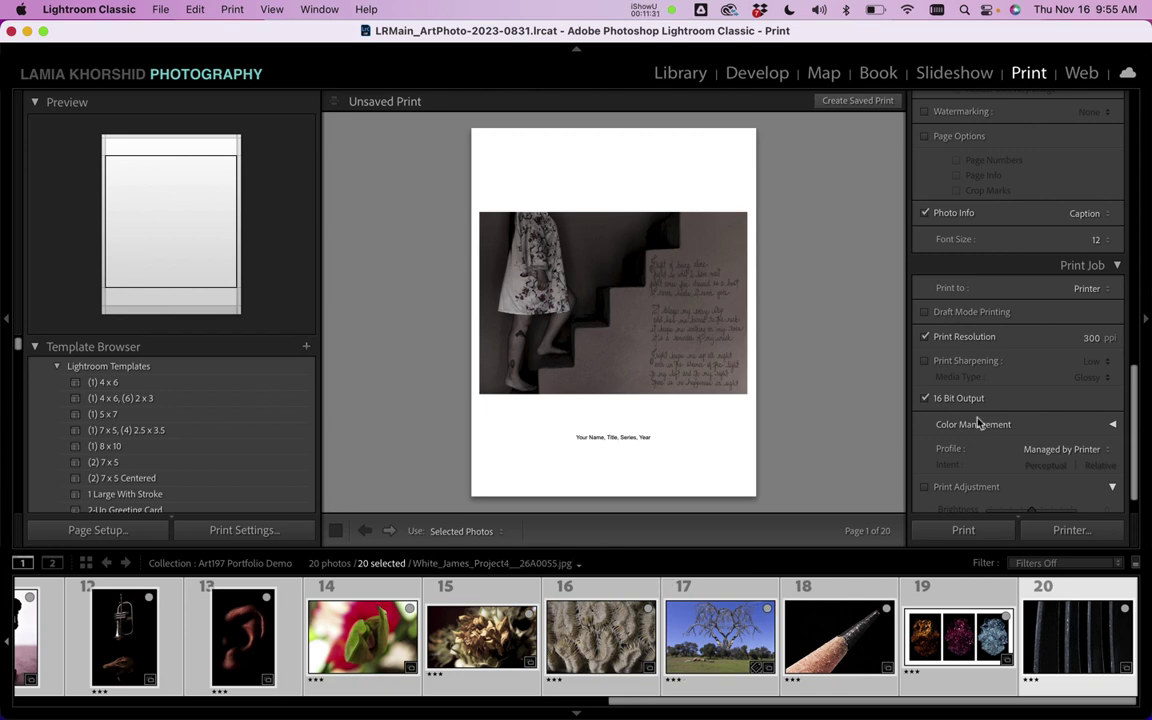
scroll(1085, 288, "up", 1)
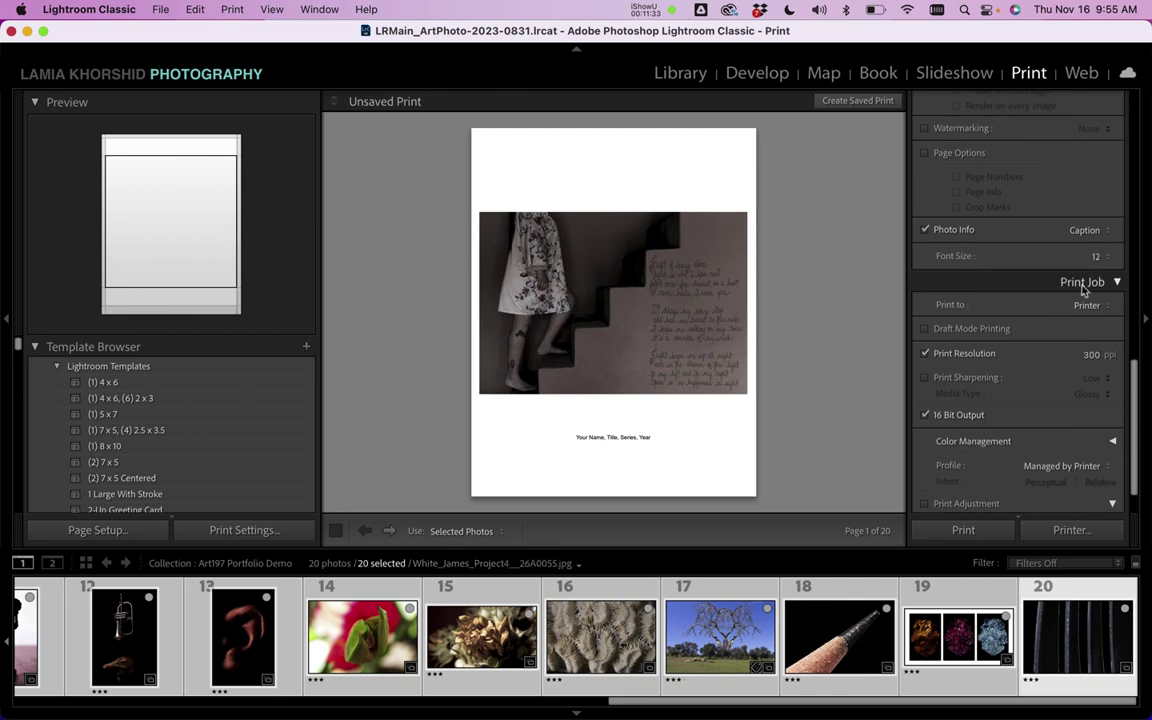
scroll(1084, 290, "up", 4)
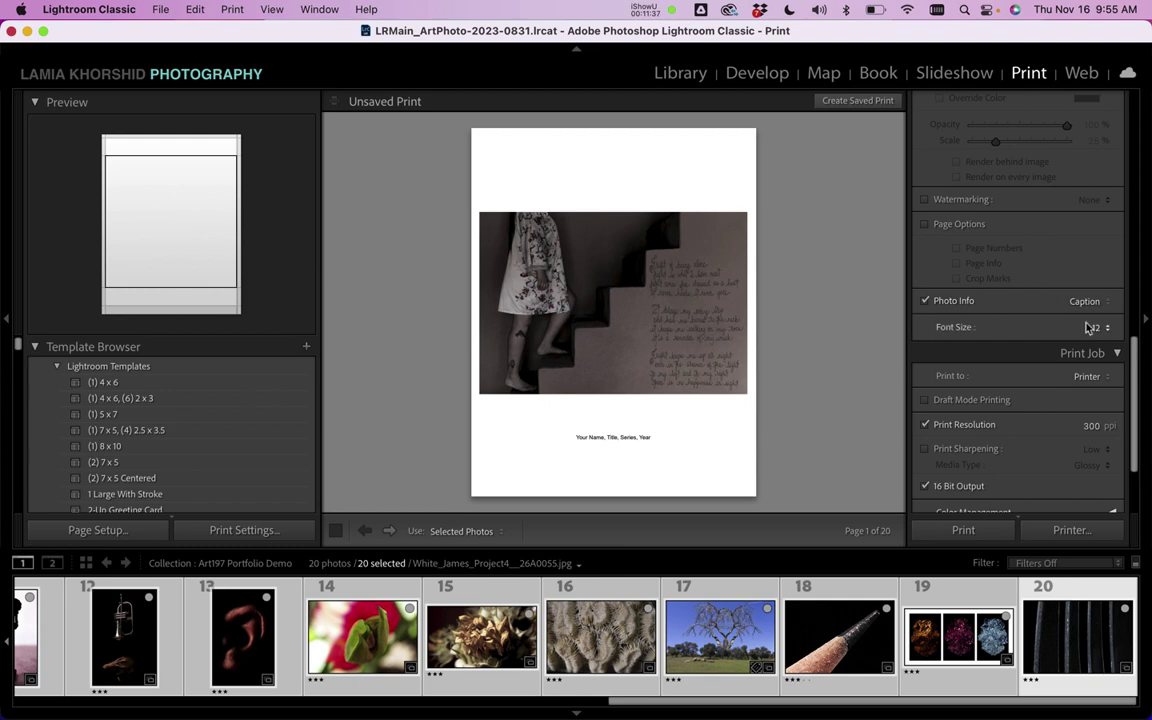
scroll(1090, 328, "down", 2)
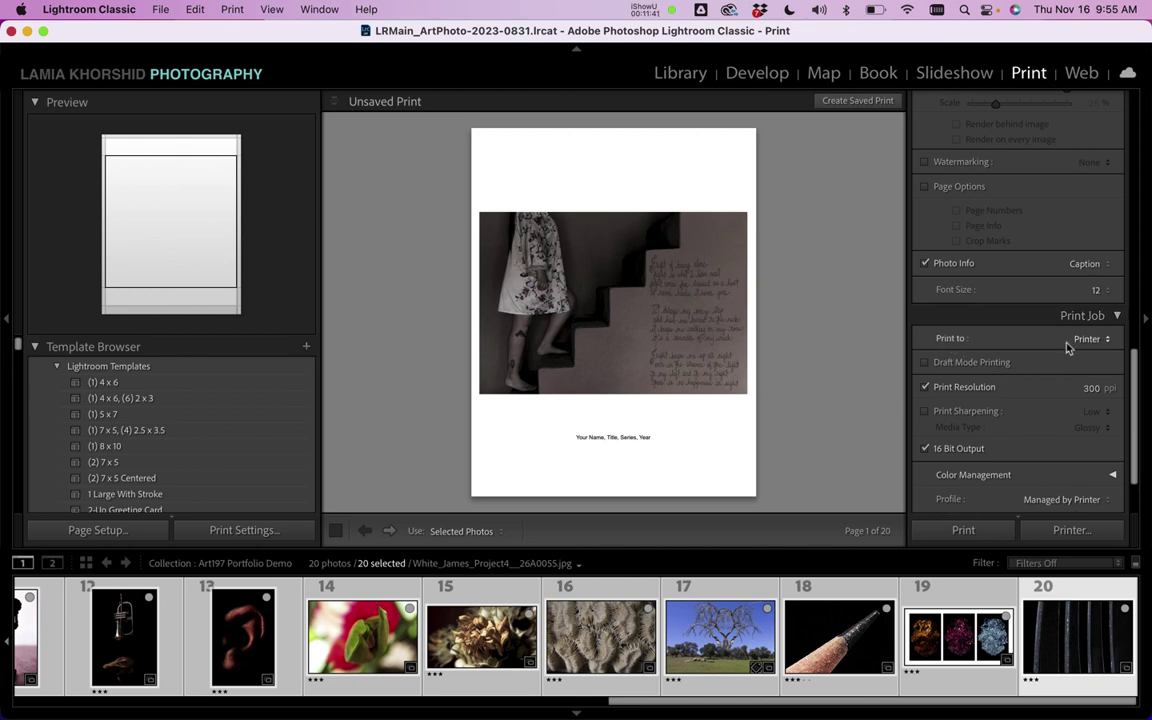
left_click(1090, 341)
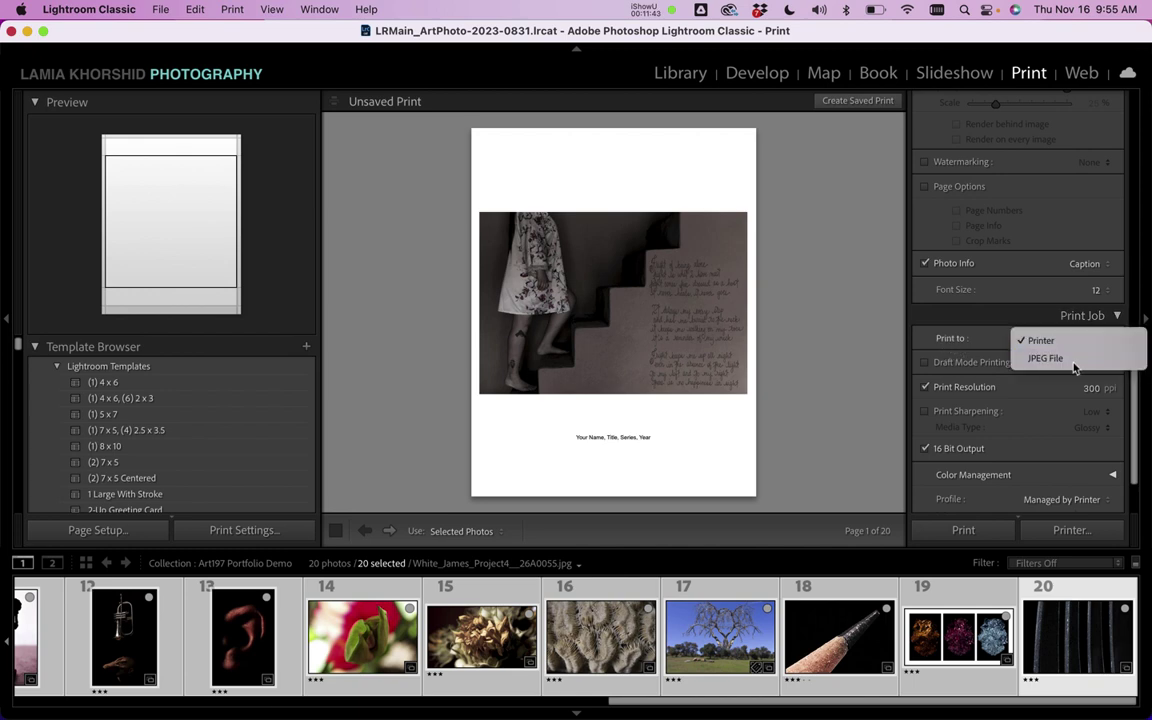
left_click(1087, 357)
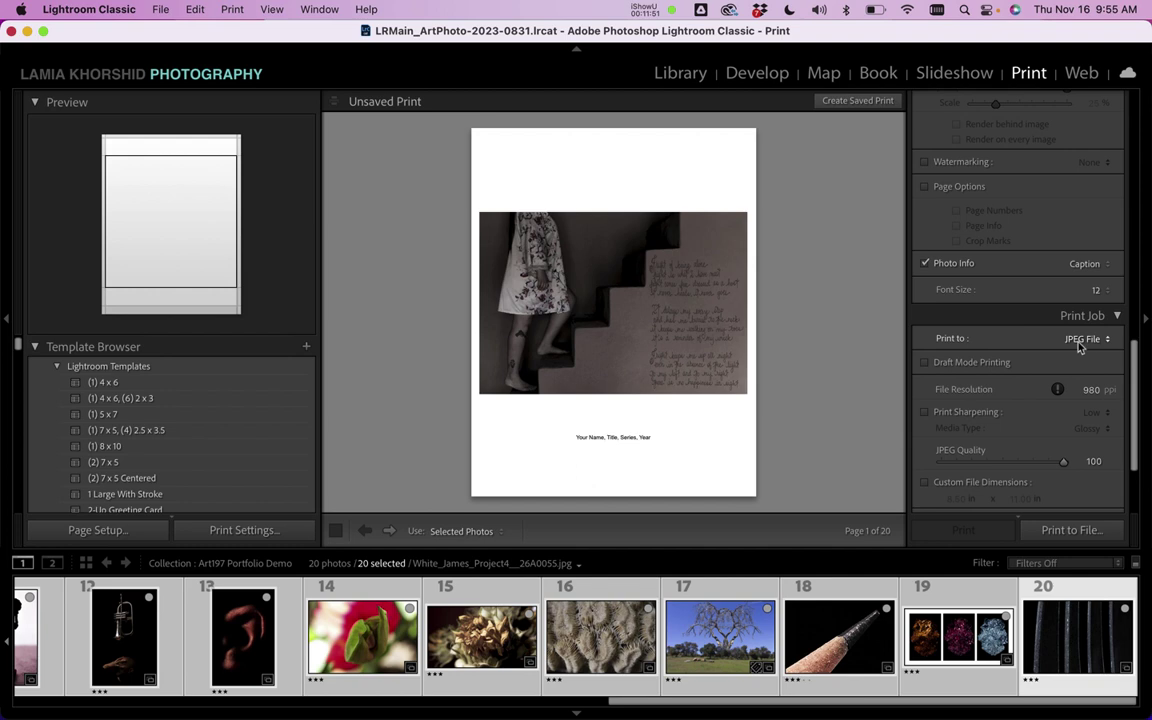
left_click(1080, 340)
left_click(1075, 321)
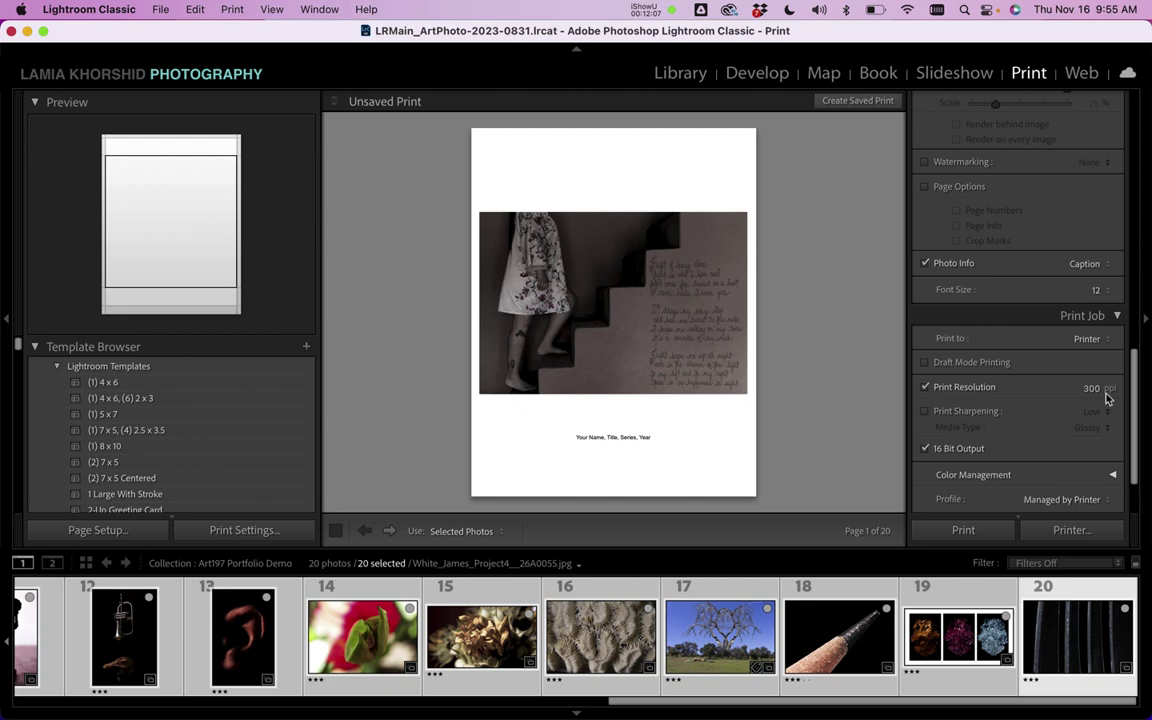
scroll(1106, 398, "down", 1)
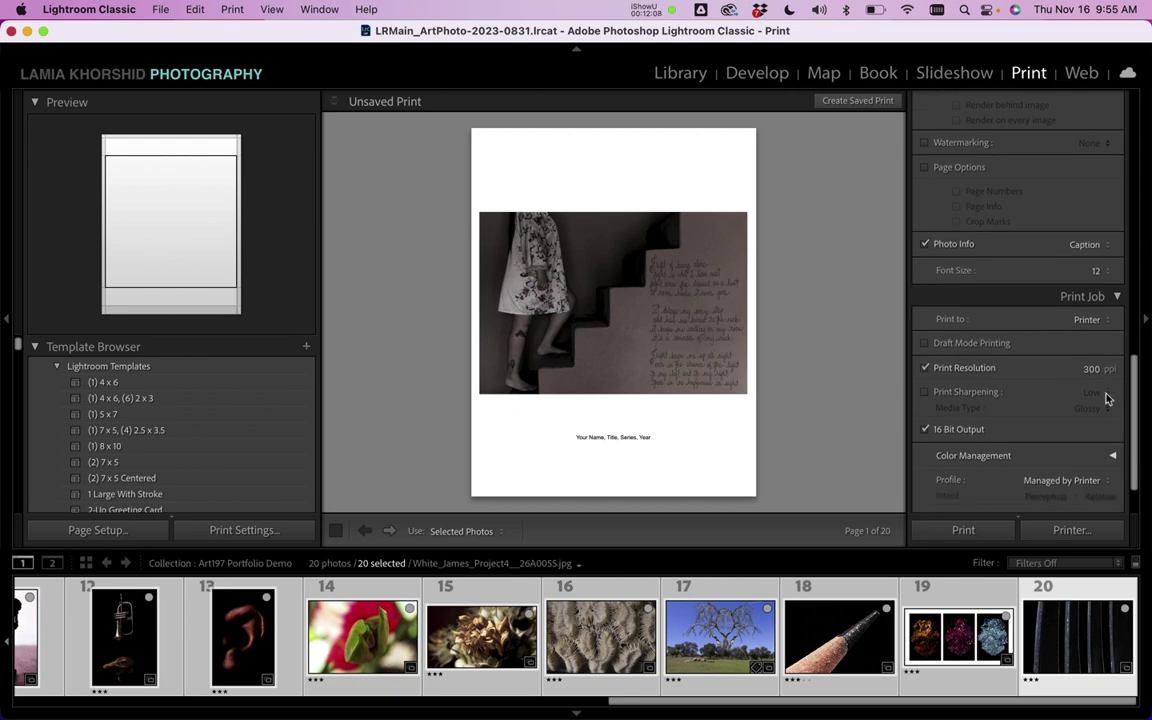
left_click(925, 425)
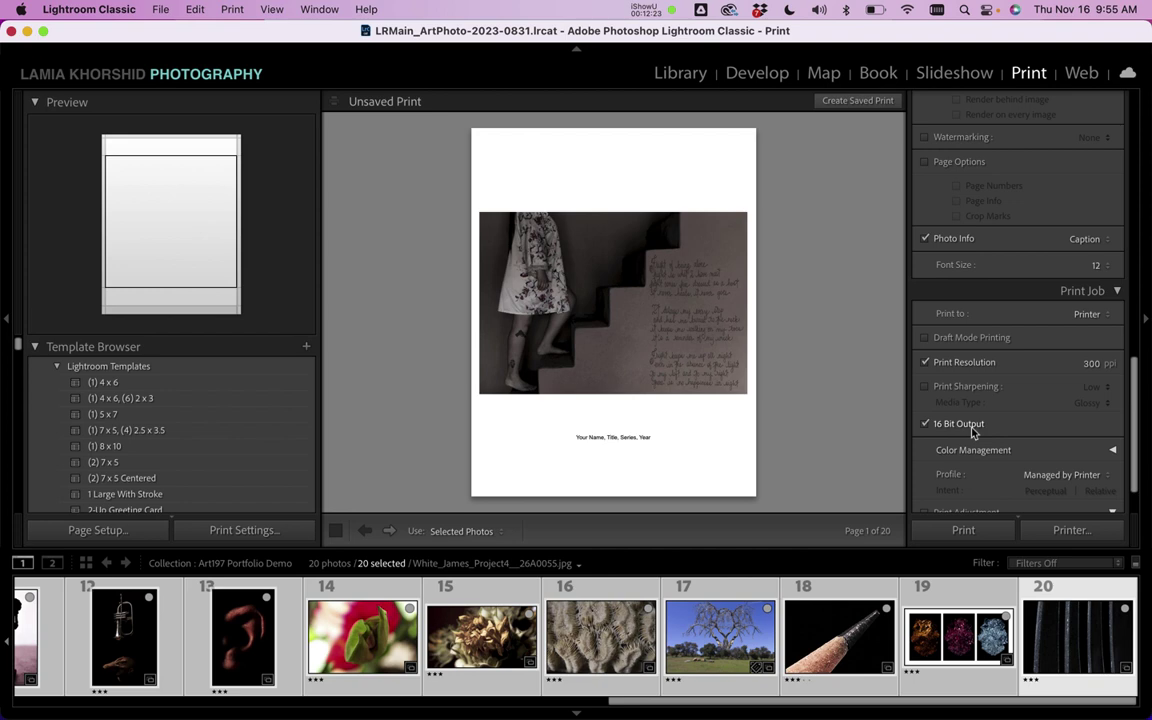
scroll(950, 440, "down", 3)
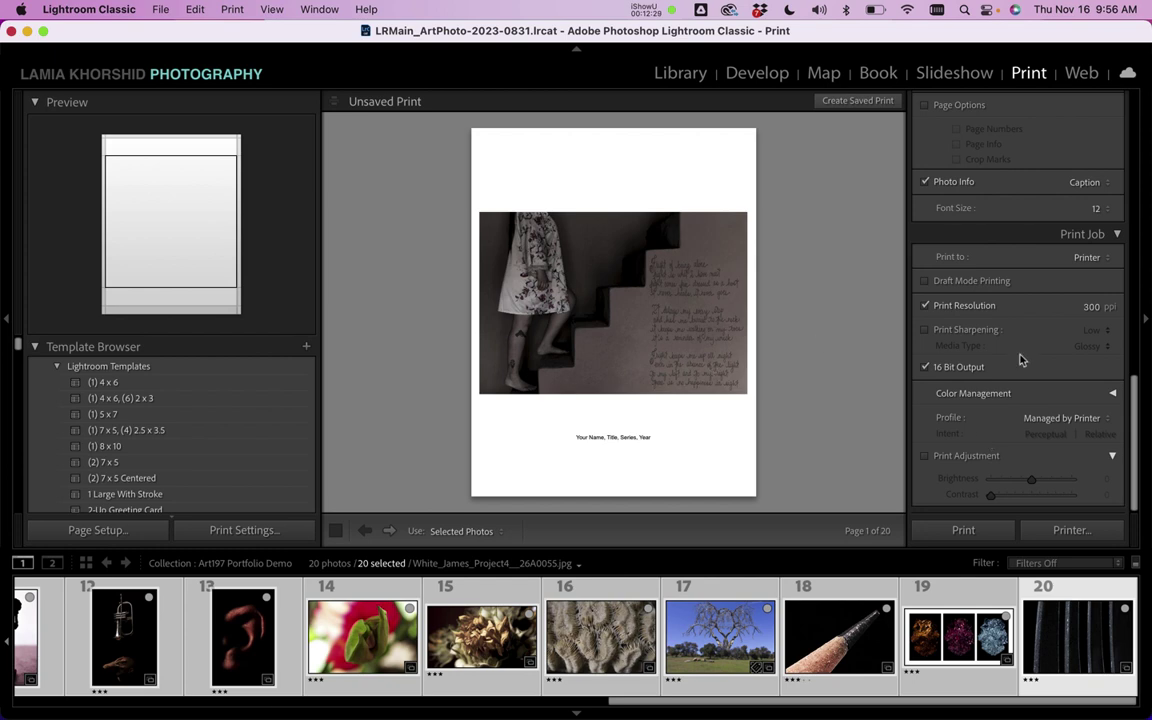
Step: Preview the ear, red flower bud and dried flower photo pages
left_click(240, 635)
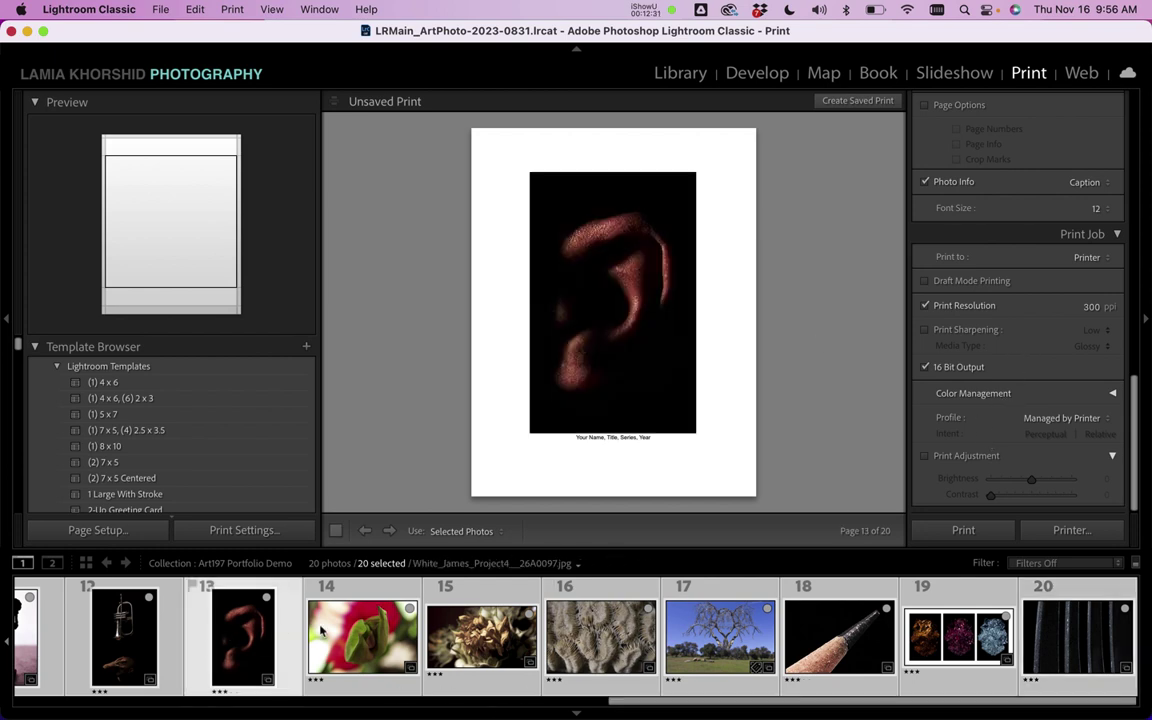
left_click(380, 645)
key("Right")
scroll(400, 635, "left", 10)
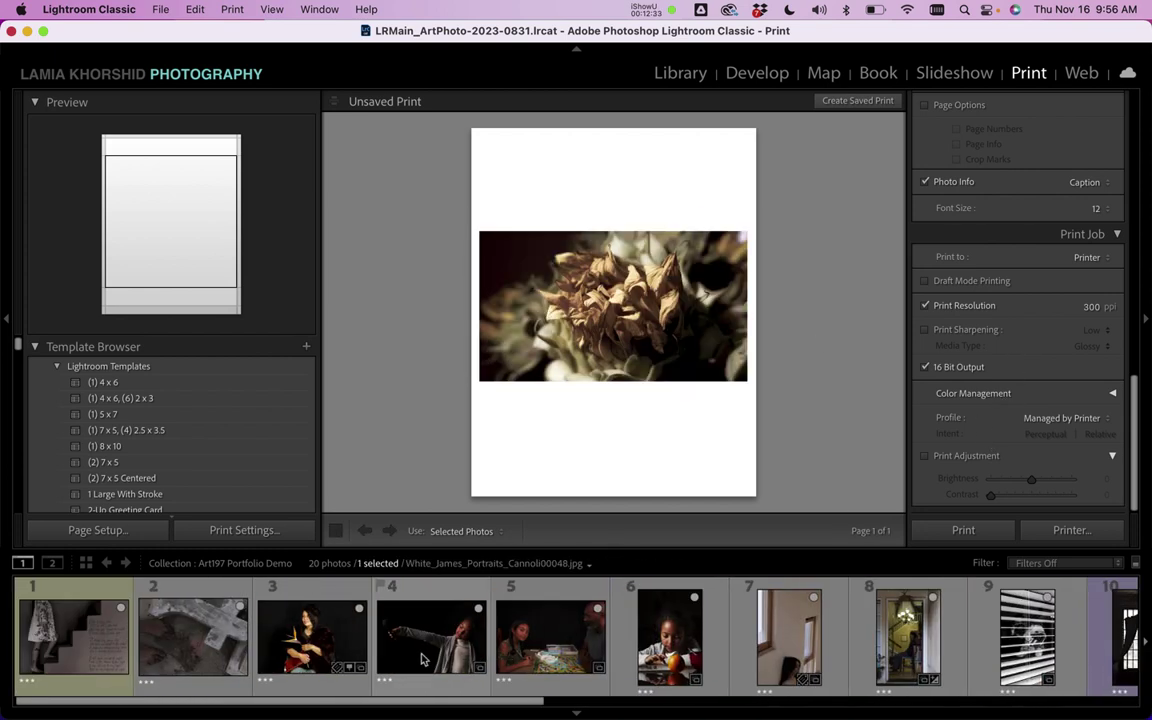
scroll(432, 662, "right", 5)
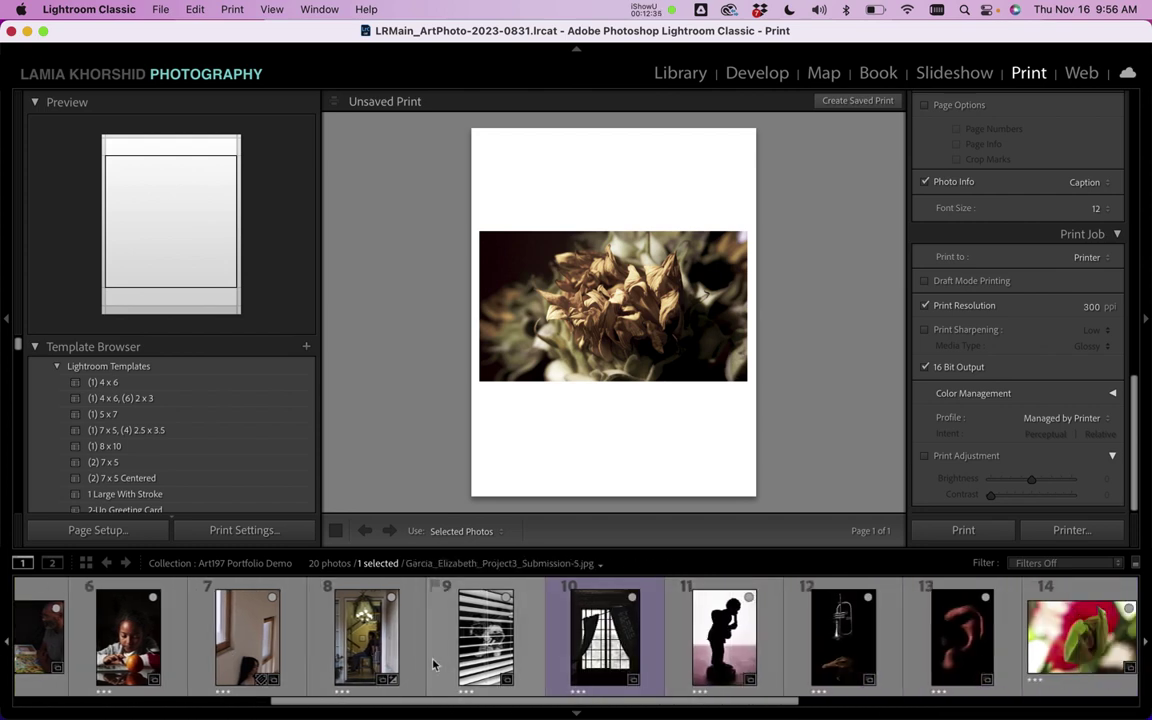
scroll(432, 662, "right", 2)
scroll(432, 662, "right", 3)
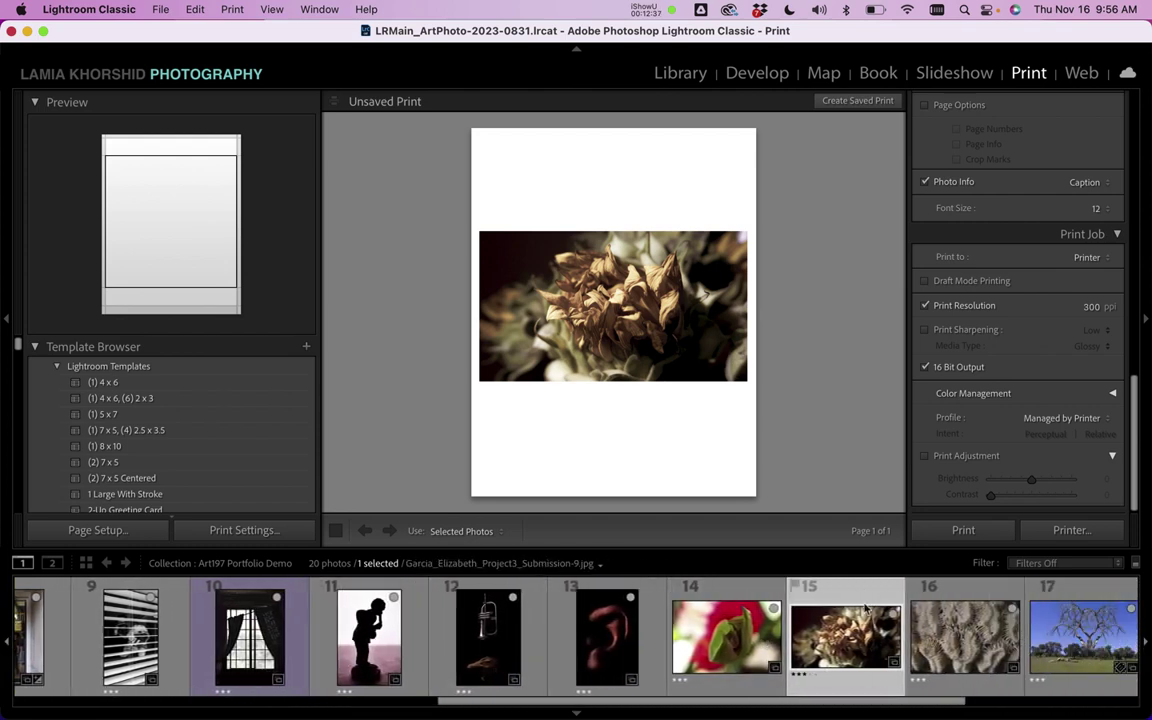
Step: Check the coral, tree, triptych and pencil-tip pages, then open the captionless coral photo in Library
left_click(945, 635)
left_click(845, 635)
left_click(960, 635)
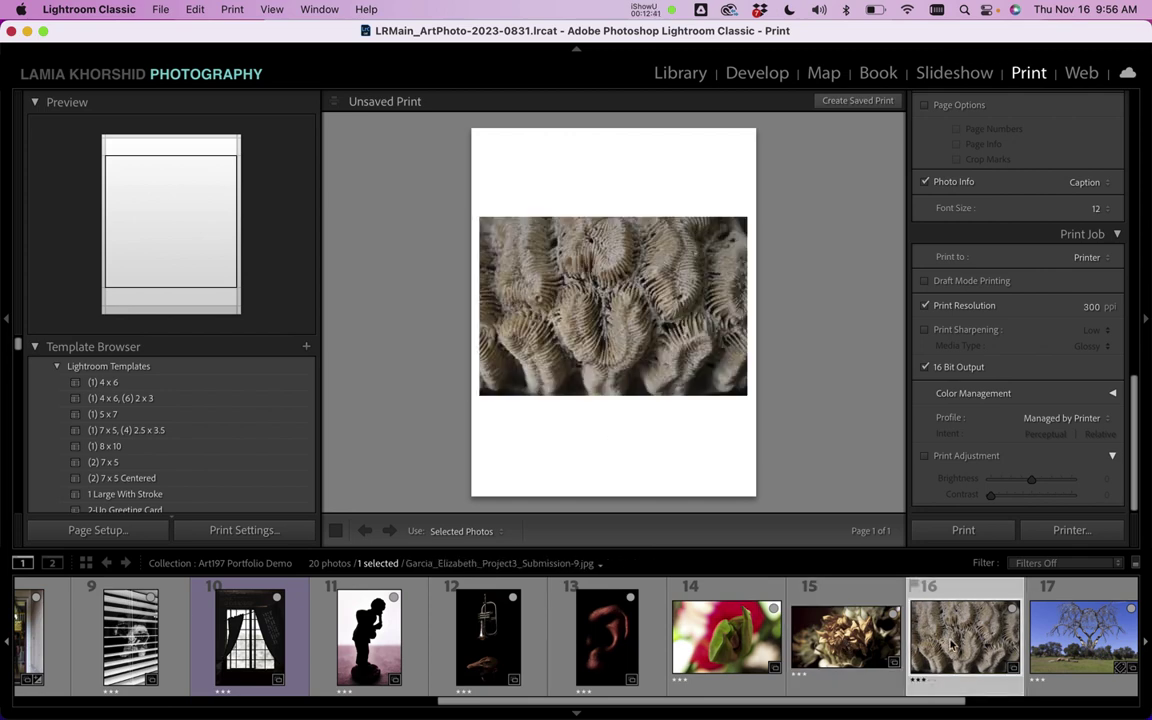
left_click(1117, 638)
left_click(1070, 628)
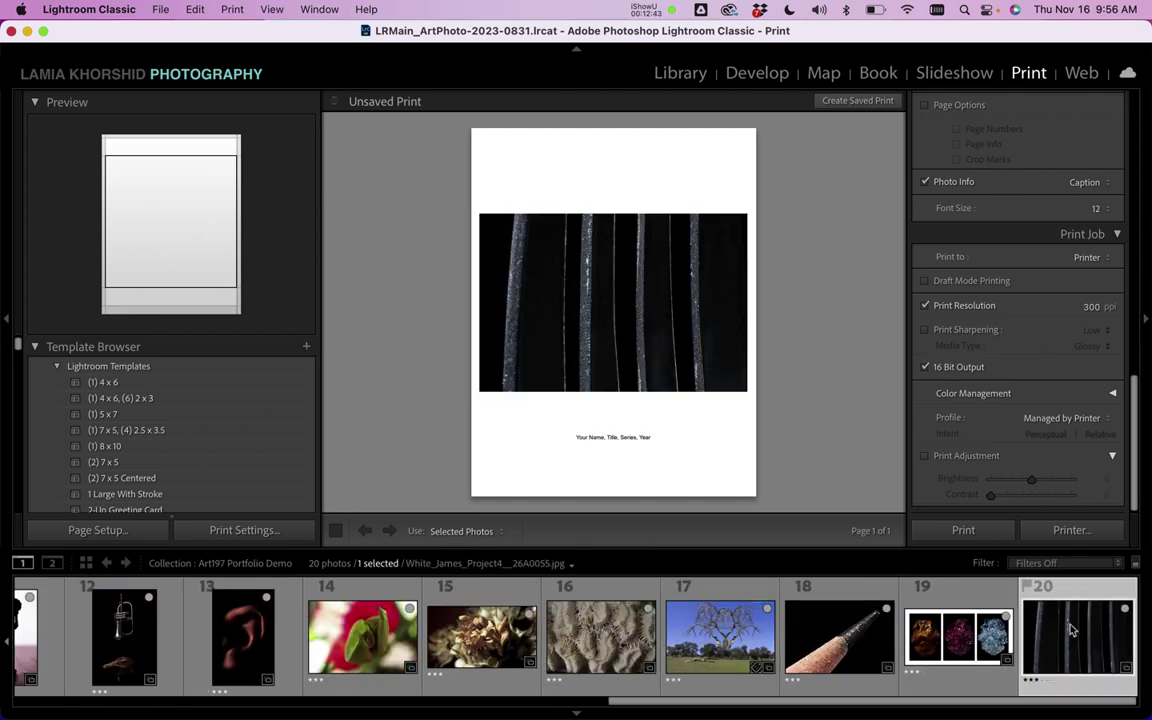
left_click(958, 635)
left_click(840, 635)
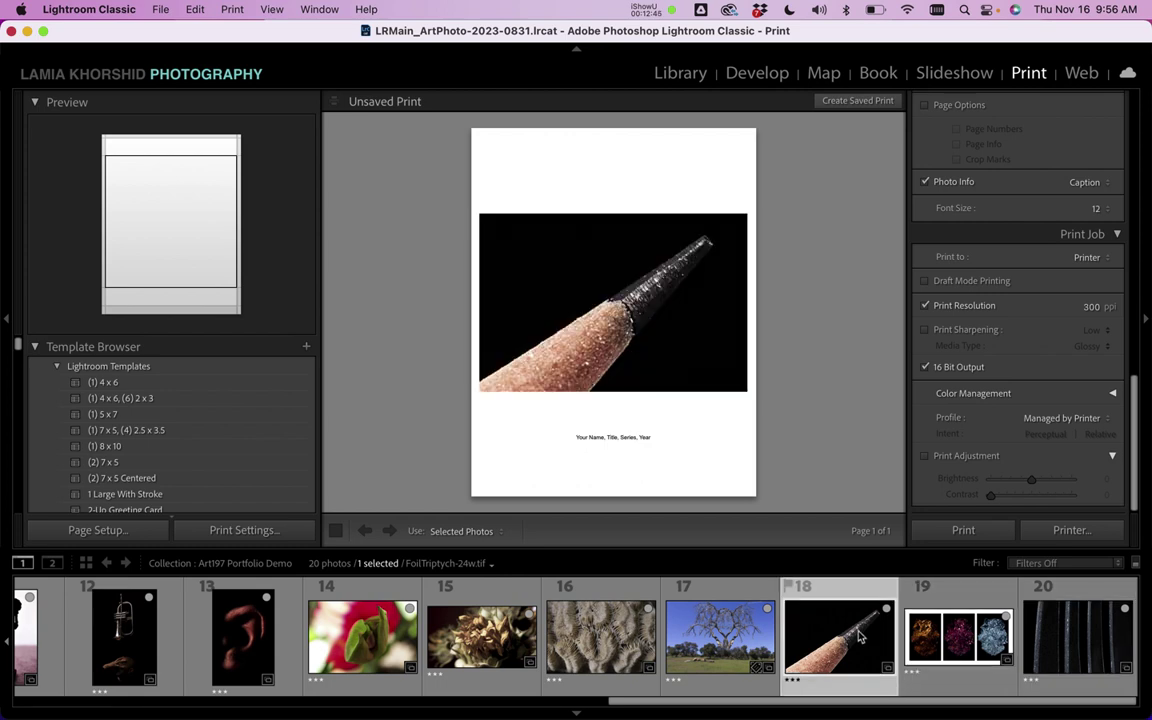
left_click(718, 650)
left_click(555, 600)
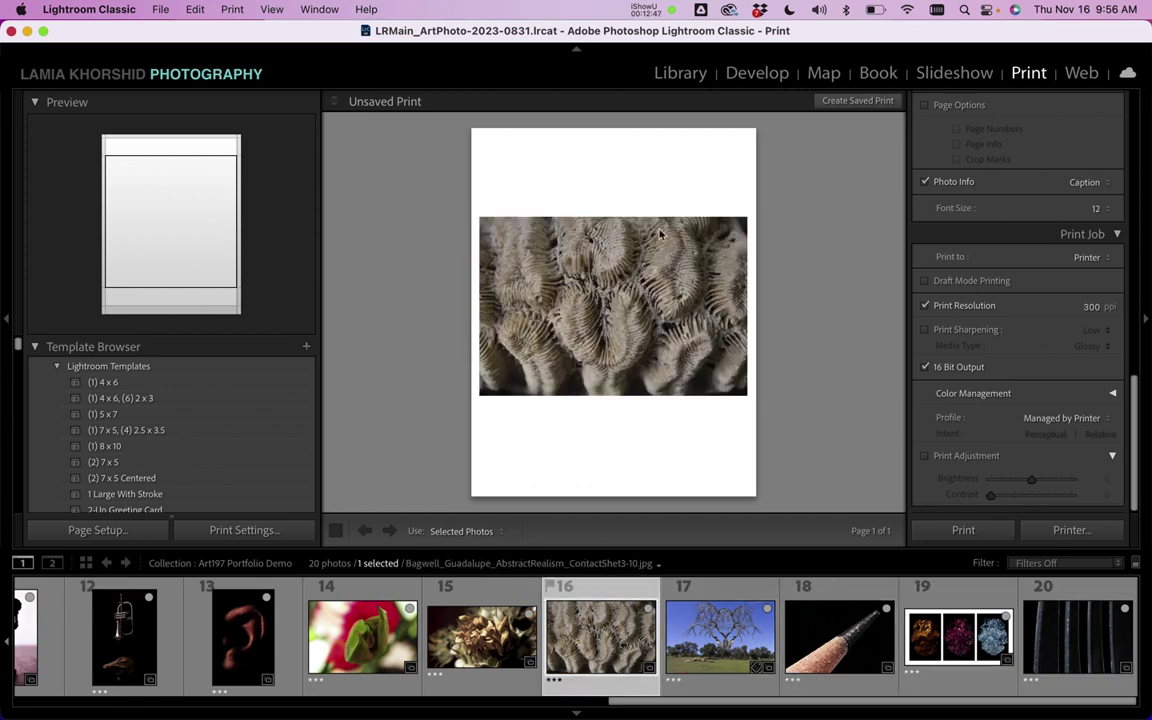
left_click(684, 76)
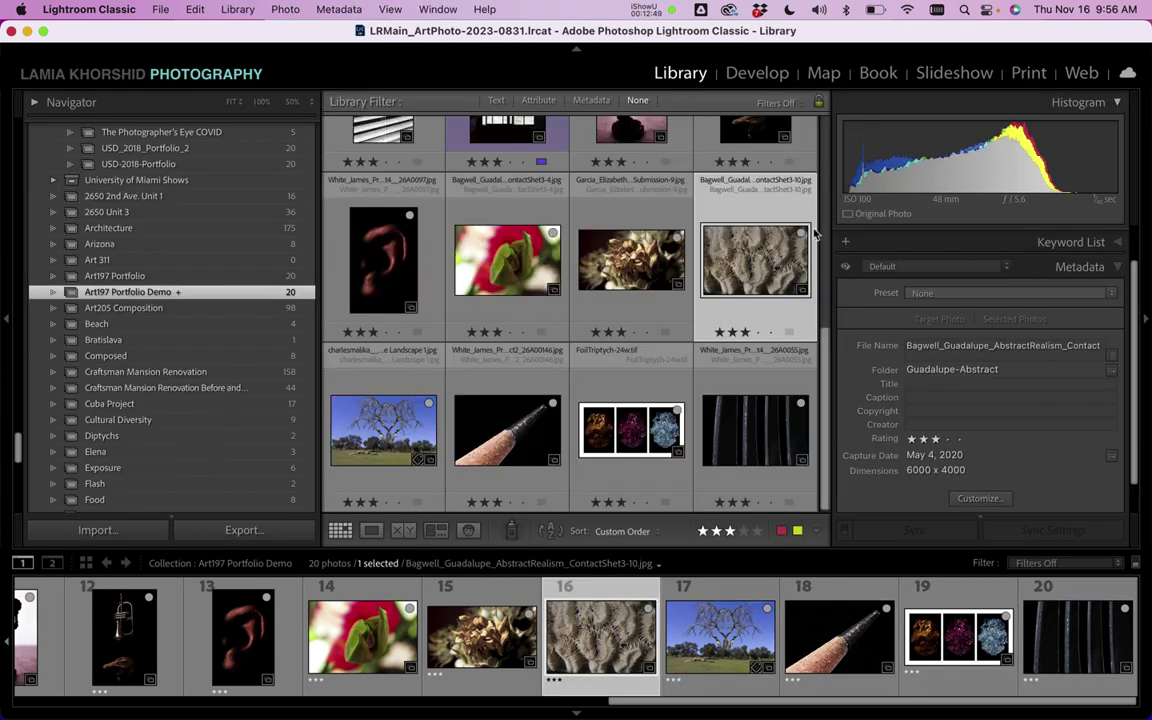
Step: Paste 'Your Name, Title, Series, Year' into the coral photo's Caption and return to Print
left_click(918, 398)
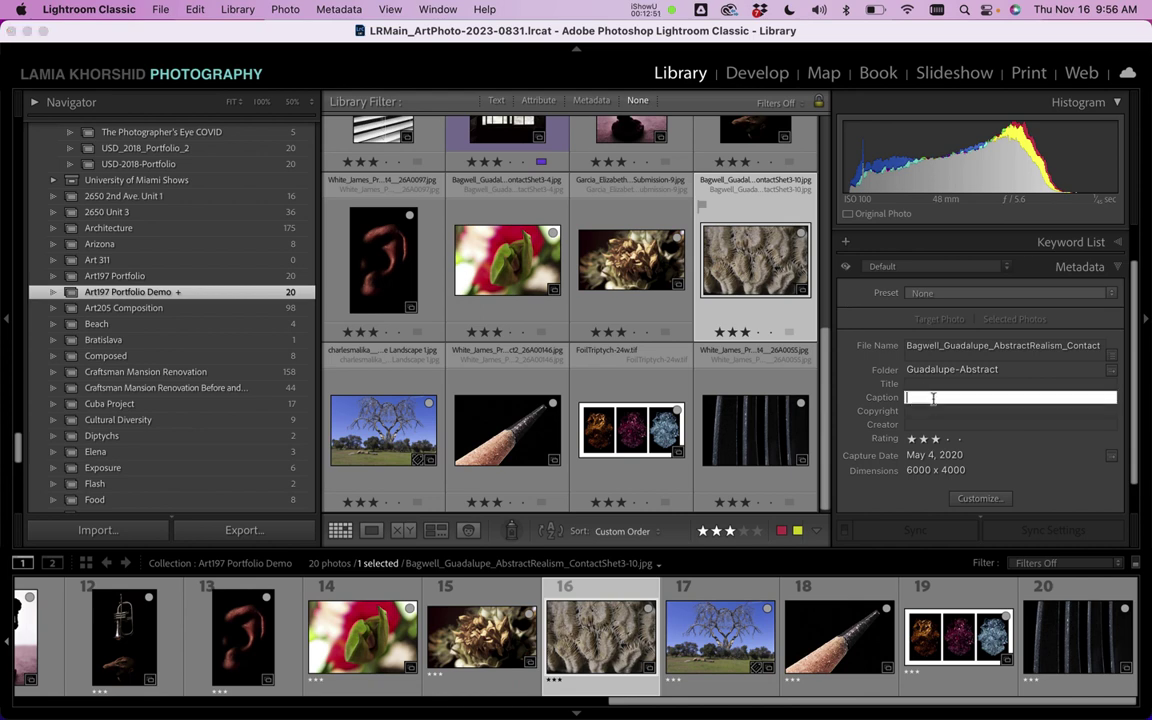
type("Your Name, Title, Series, Year")
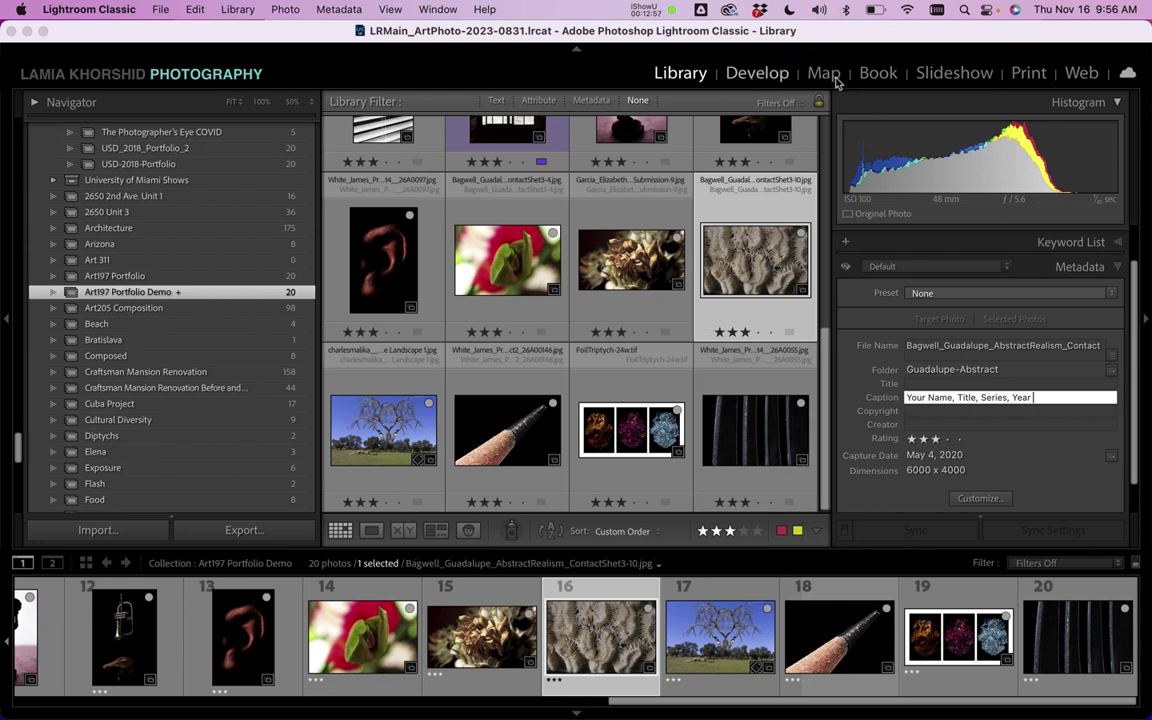
left_click(1033, 80)
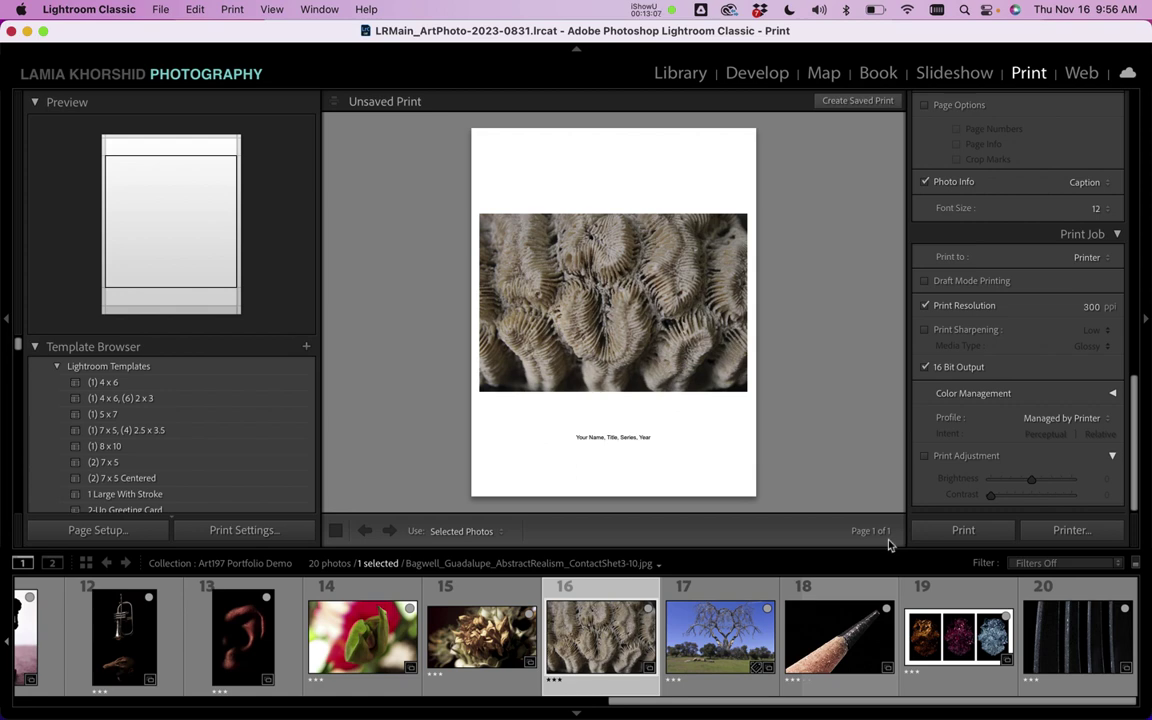
Step: Select all 20 photos for the print job and return to page 1, the staircase photo
key("super+a")
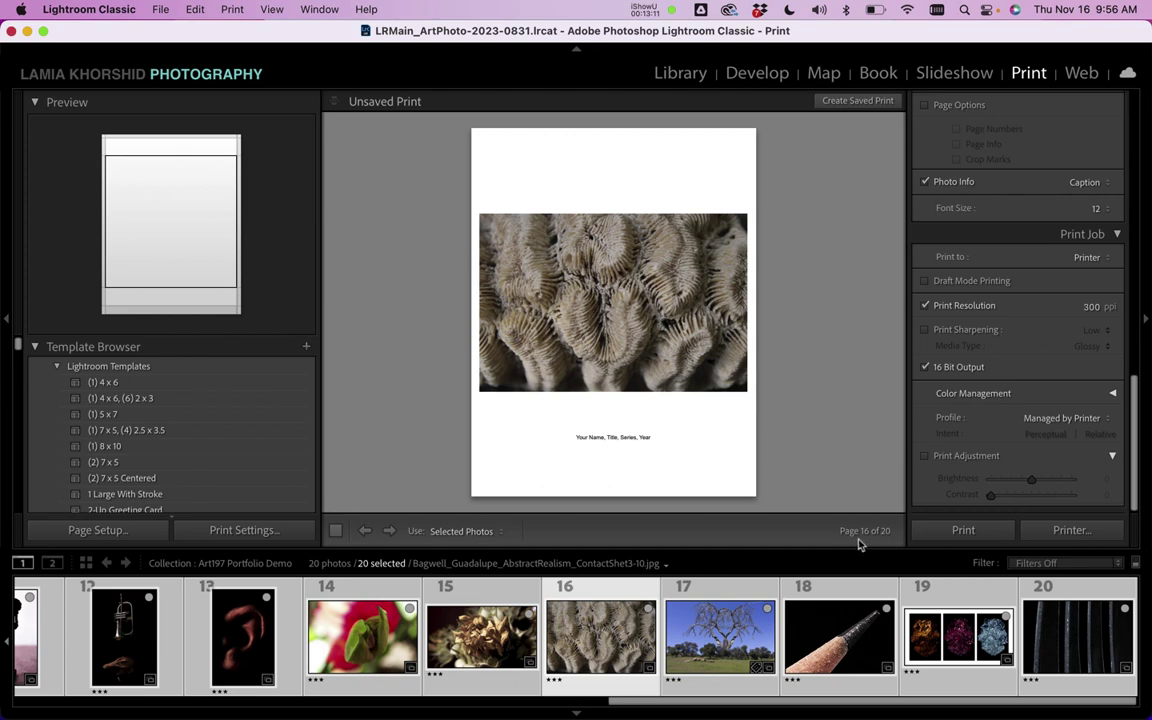
scroll(740, 620, "up", 10)
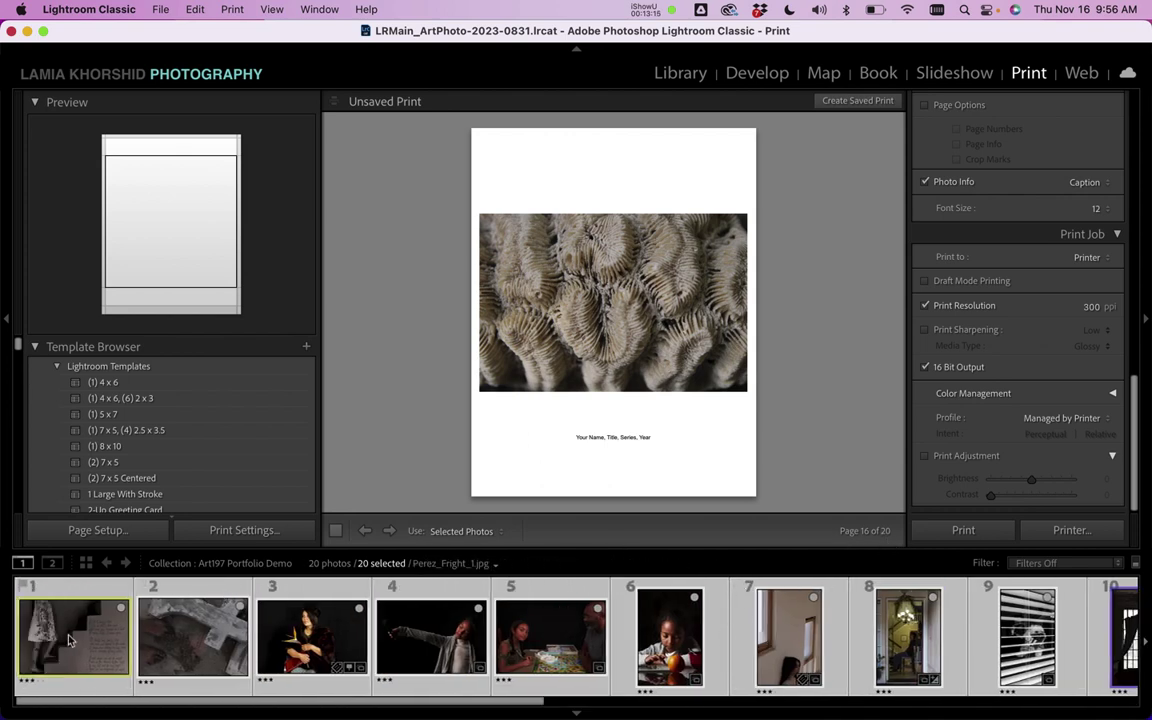
left_click(60, 630)
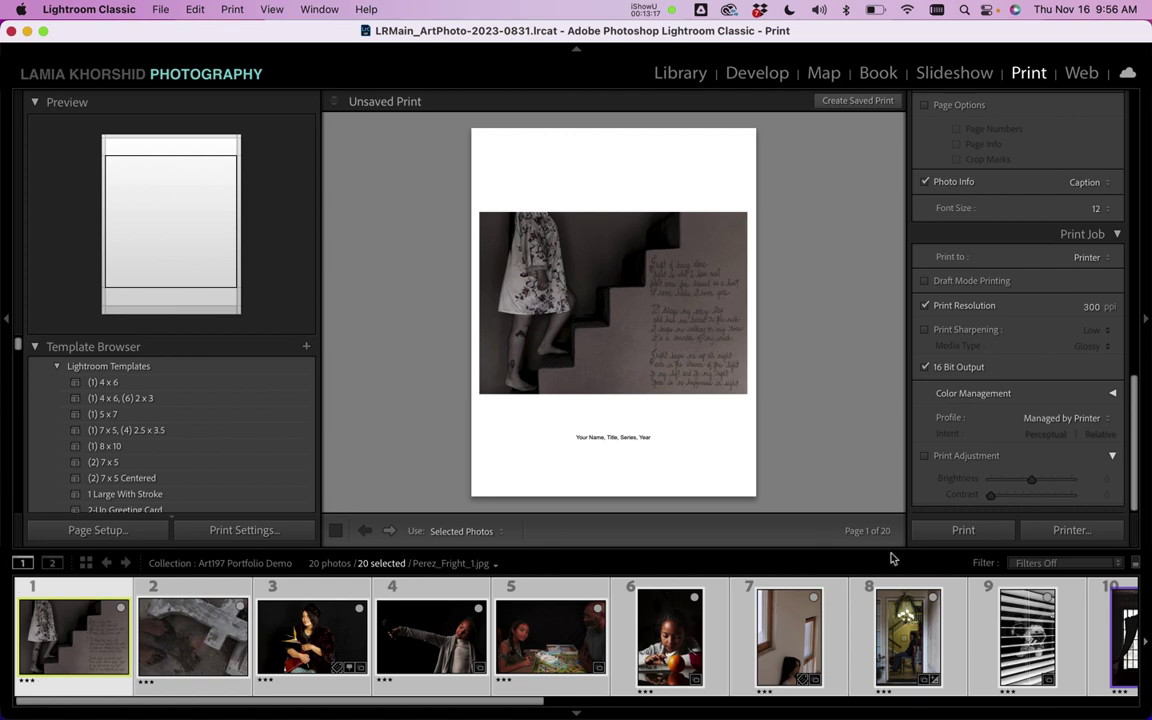
left_click(806, 650)
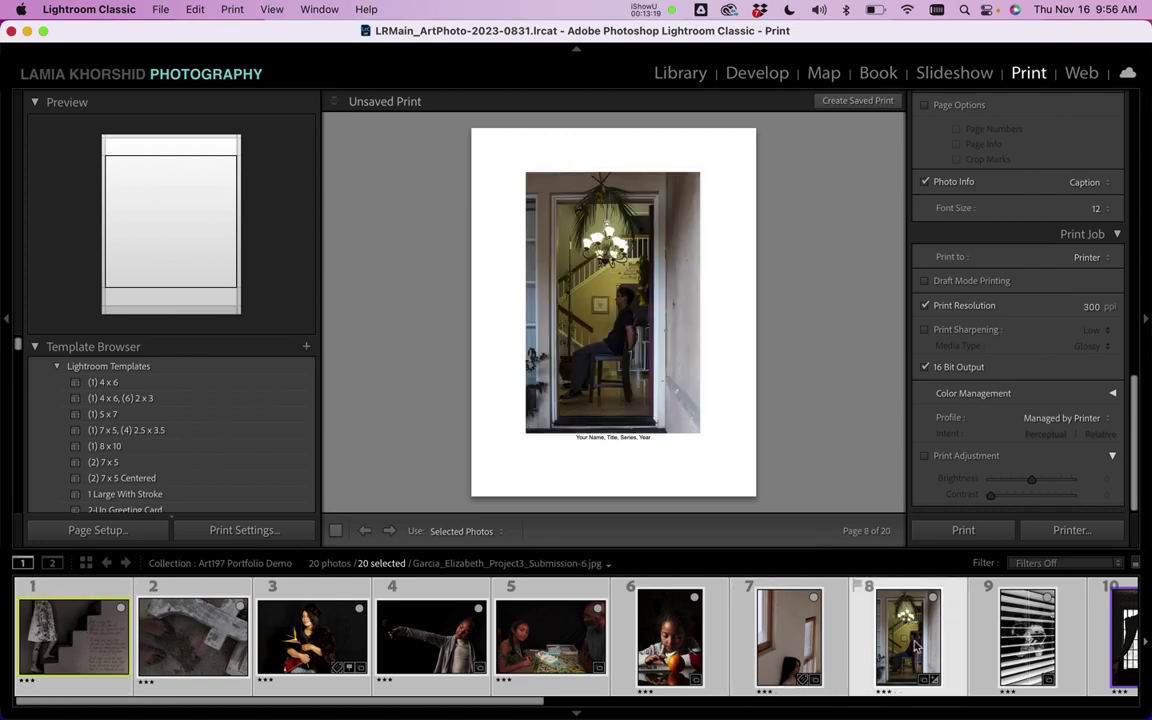
key("Right")
key("Home")
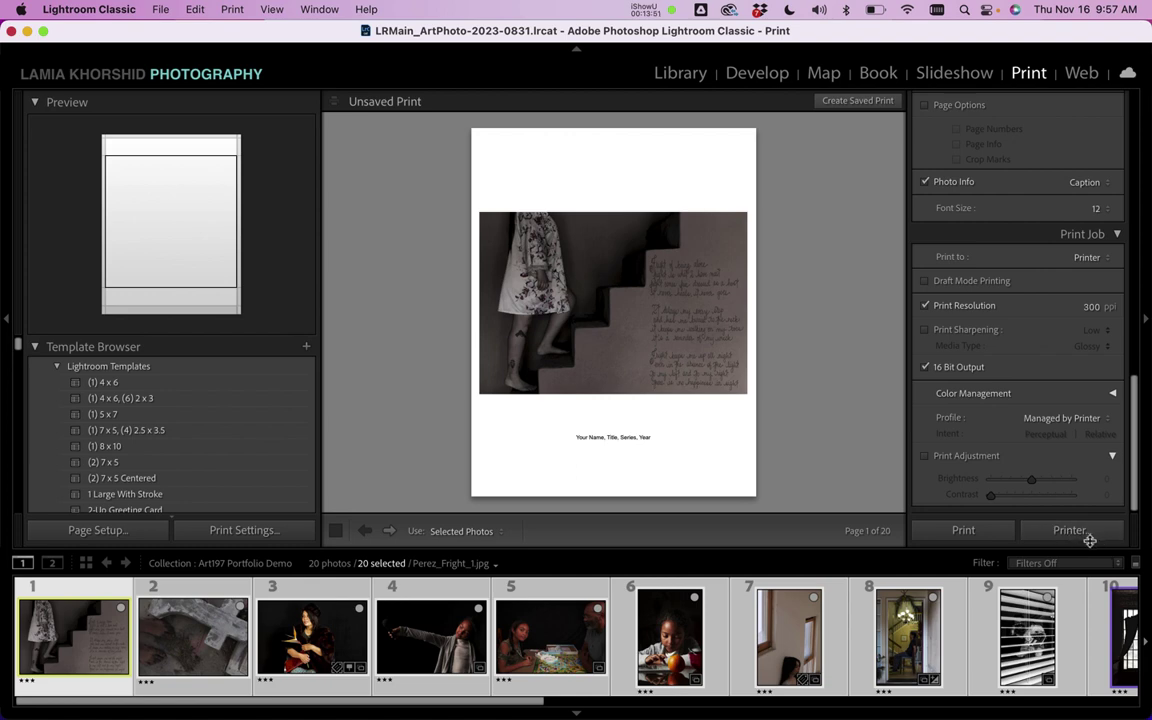
Step: Open the Printer dialog, toggle its details, and choose Save as PDF from the PDF menu
left_click(1067, 535)
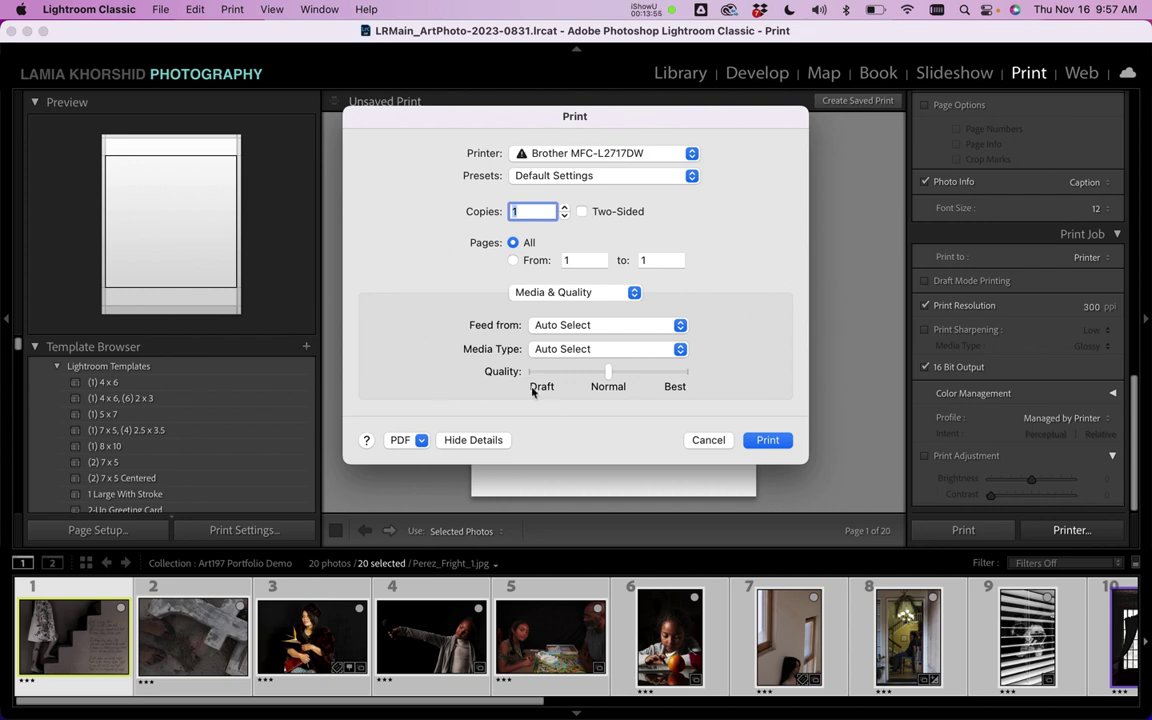
left_click(470, 440)
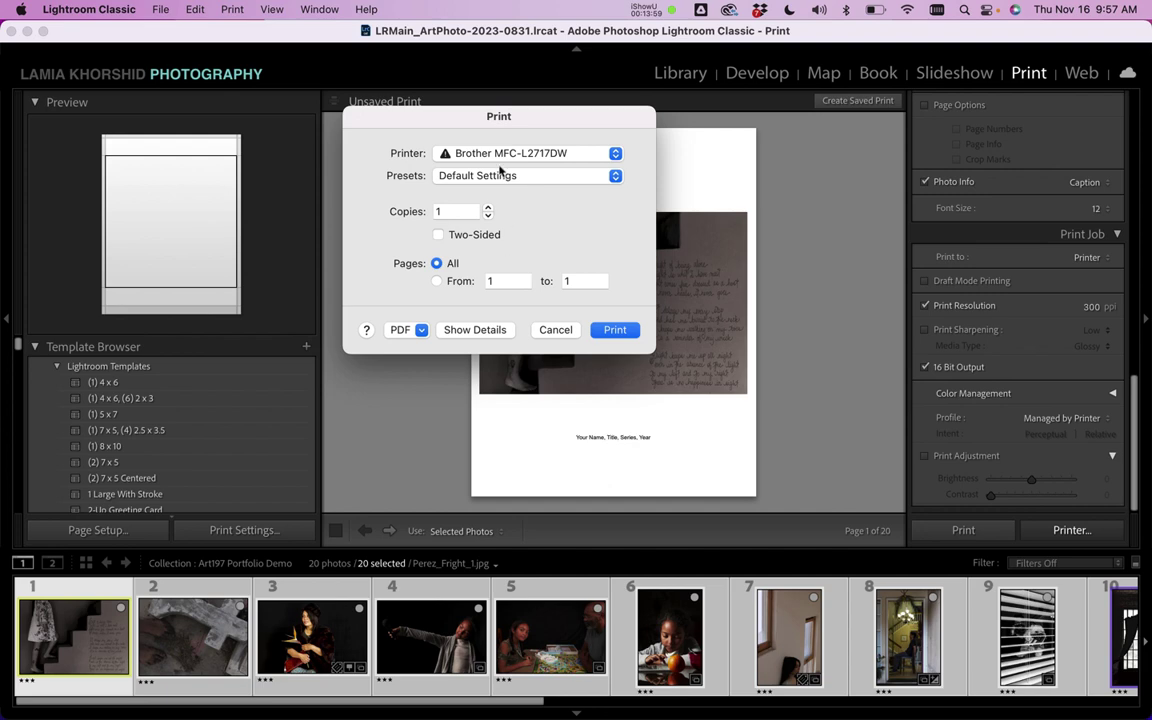
left_click(461, 331)
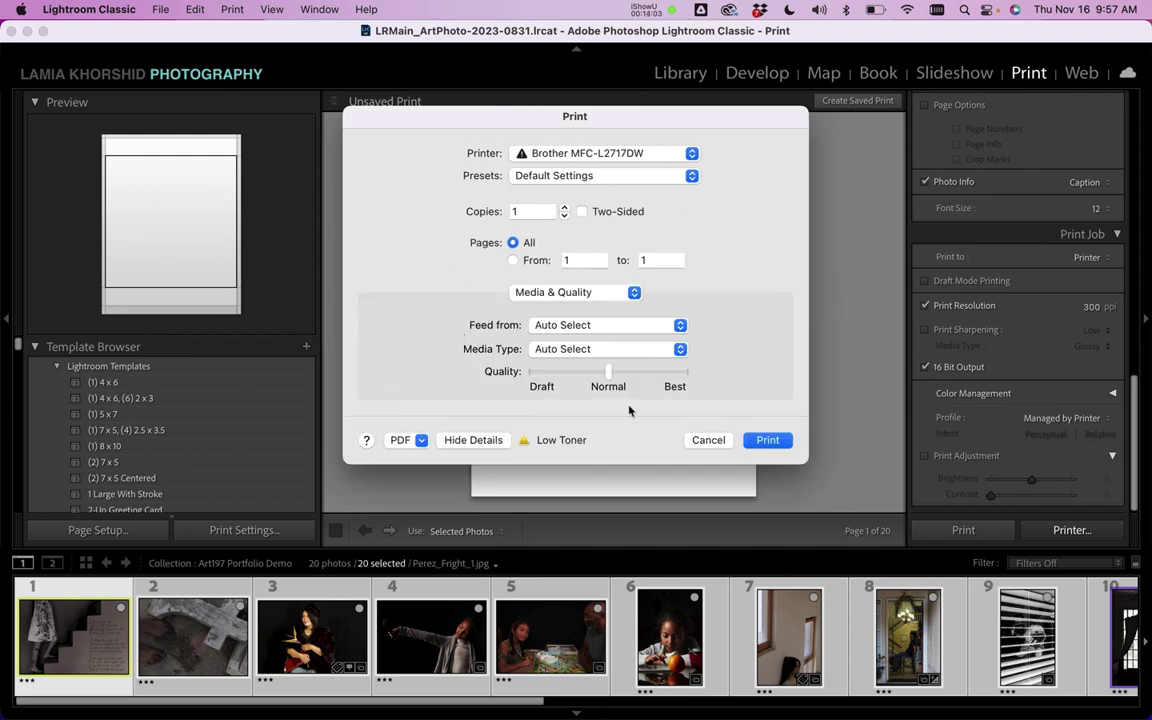
left_click(463, 444)
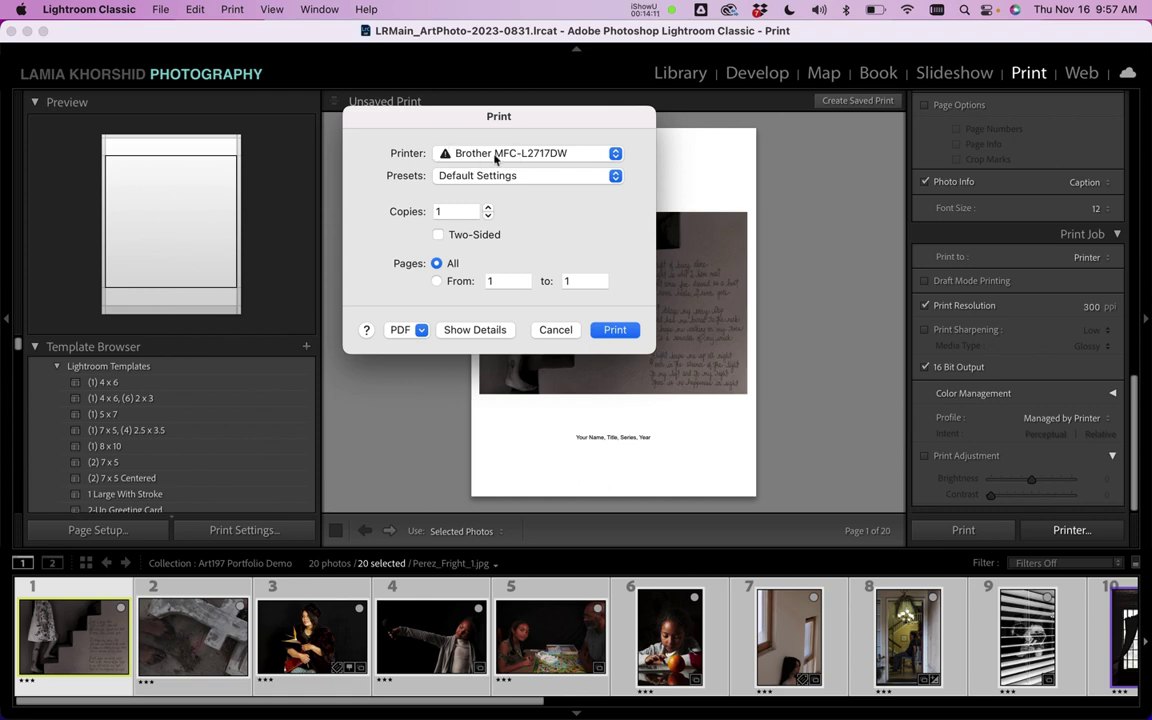
left_click(420, 330)
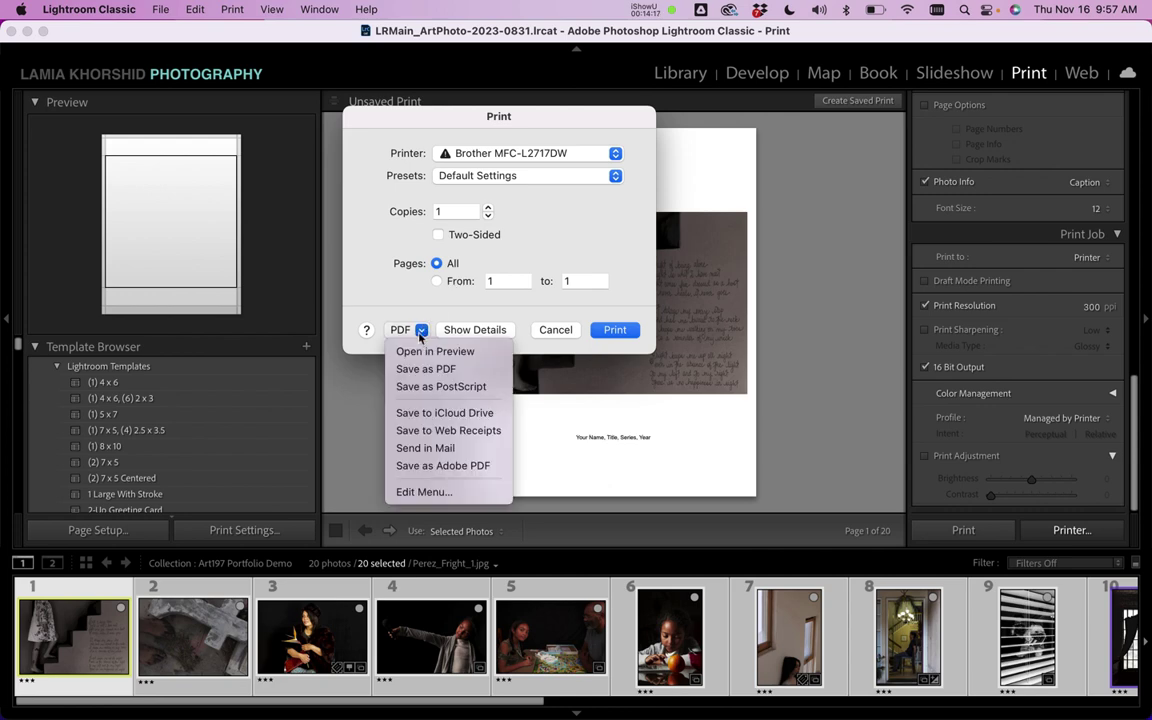
left_click(417, 370)
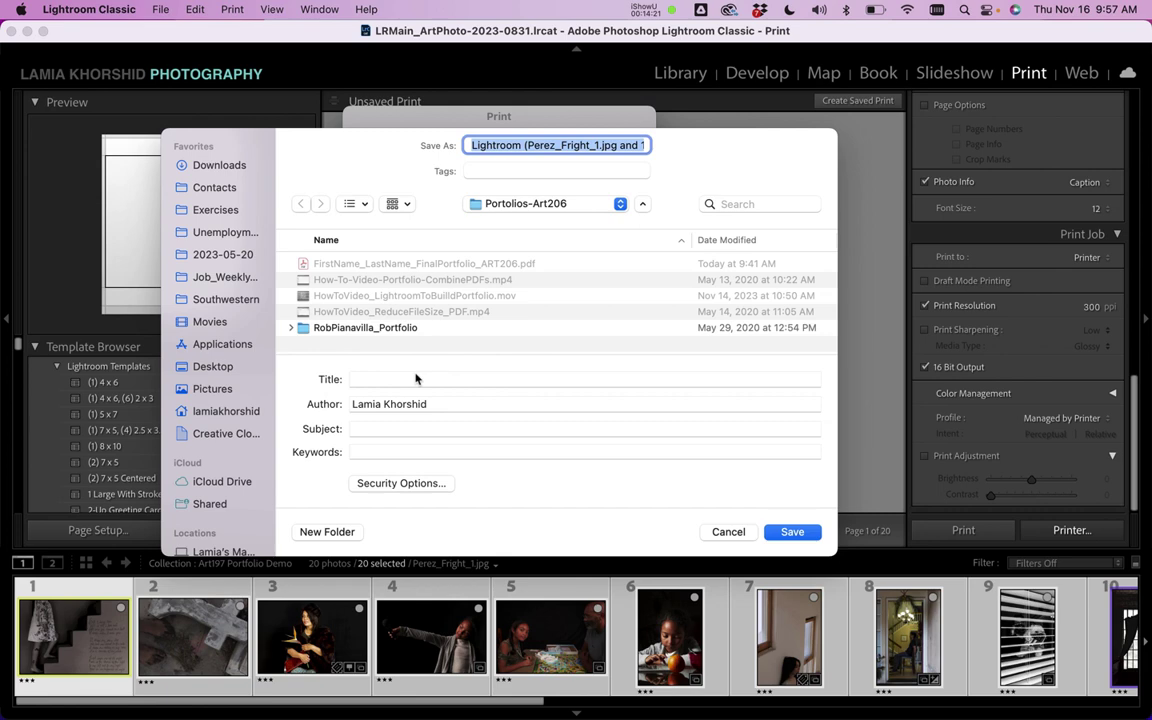
Step: Navigate the PDF save location through BackUp_2020_05_2018Drive and Art to the ART197 folder
left_click(500, 206)
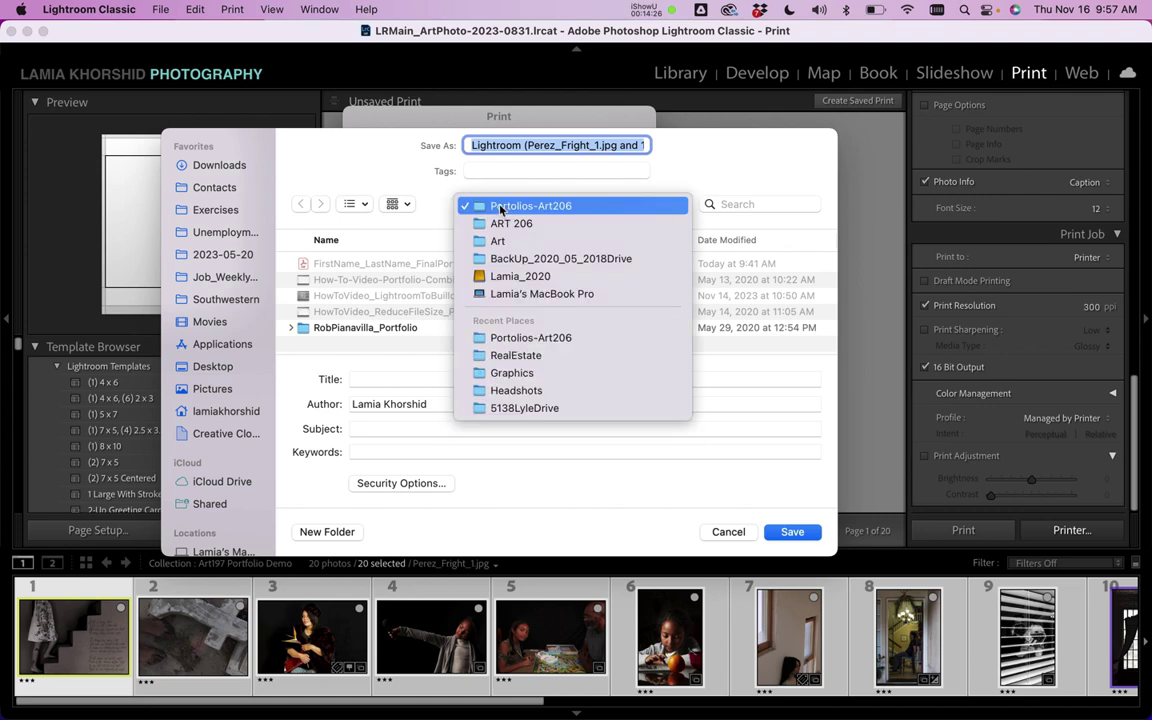
left_click(494, 278)
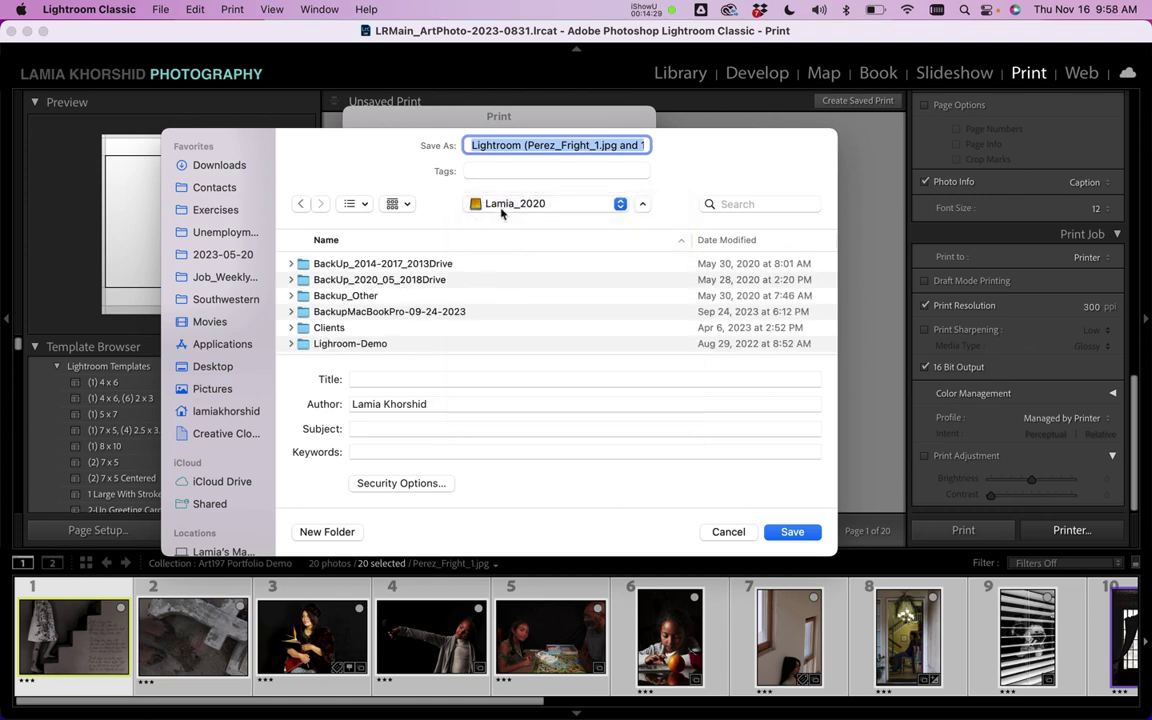
double_click(398, 279)
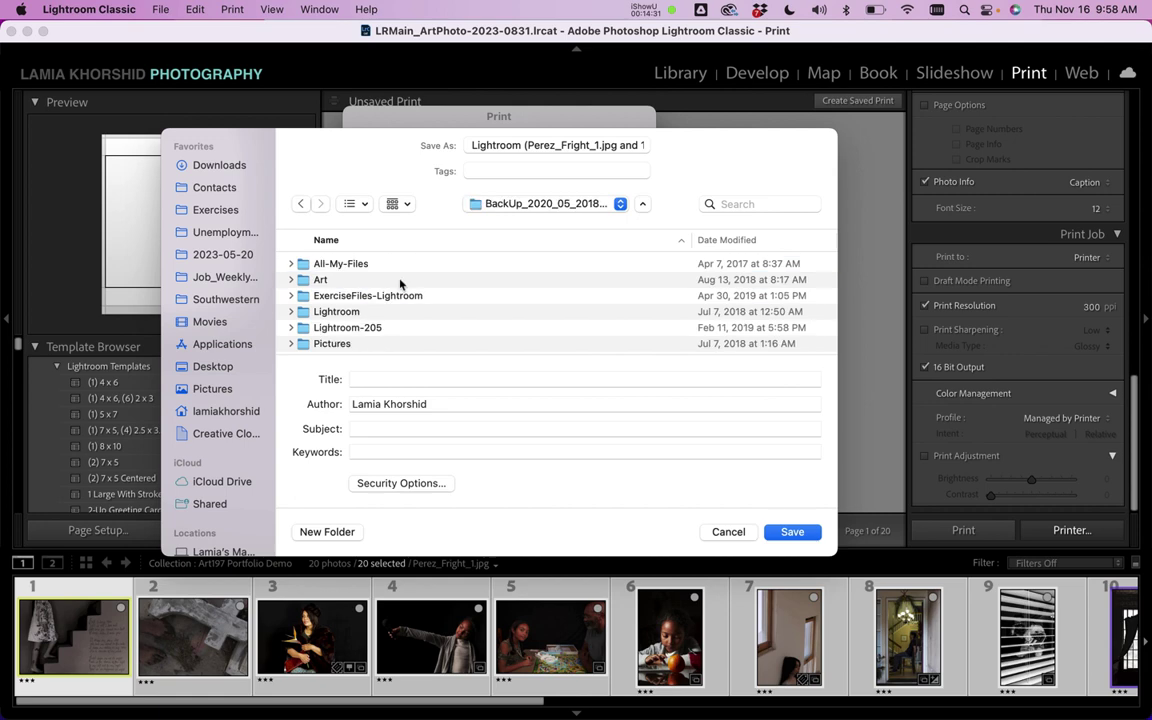
double_click(321, 285)
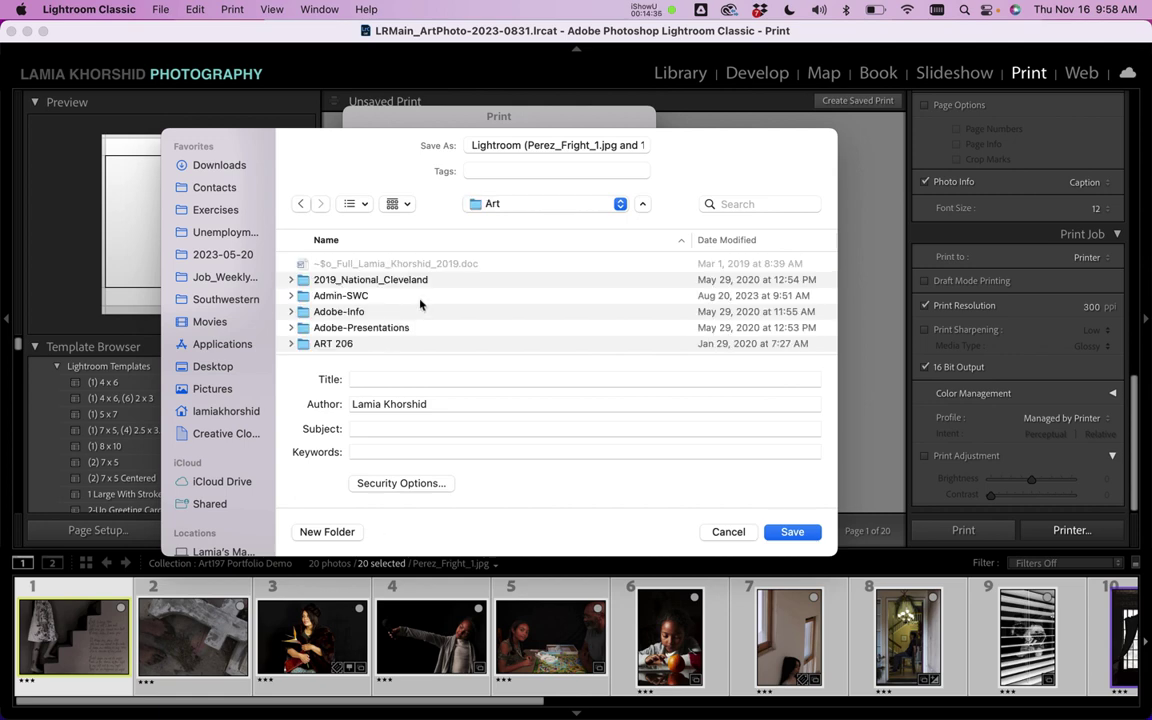
scroll(420, 304, "down", 5)
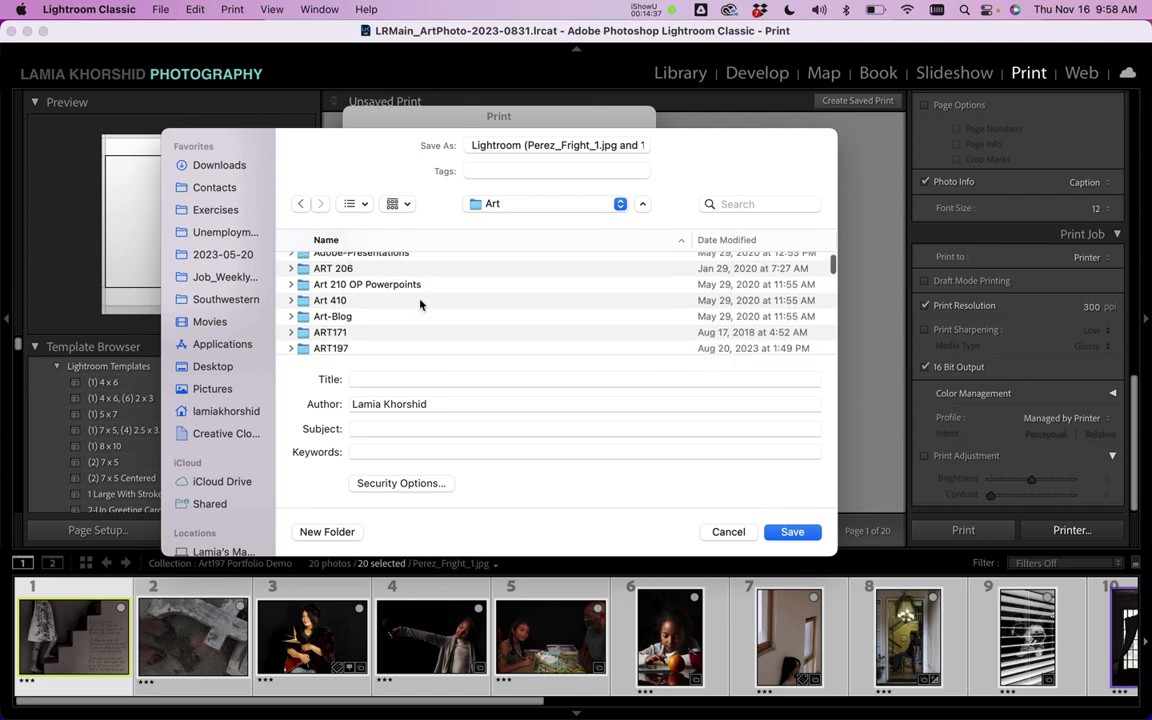
left_click(334, 326)
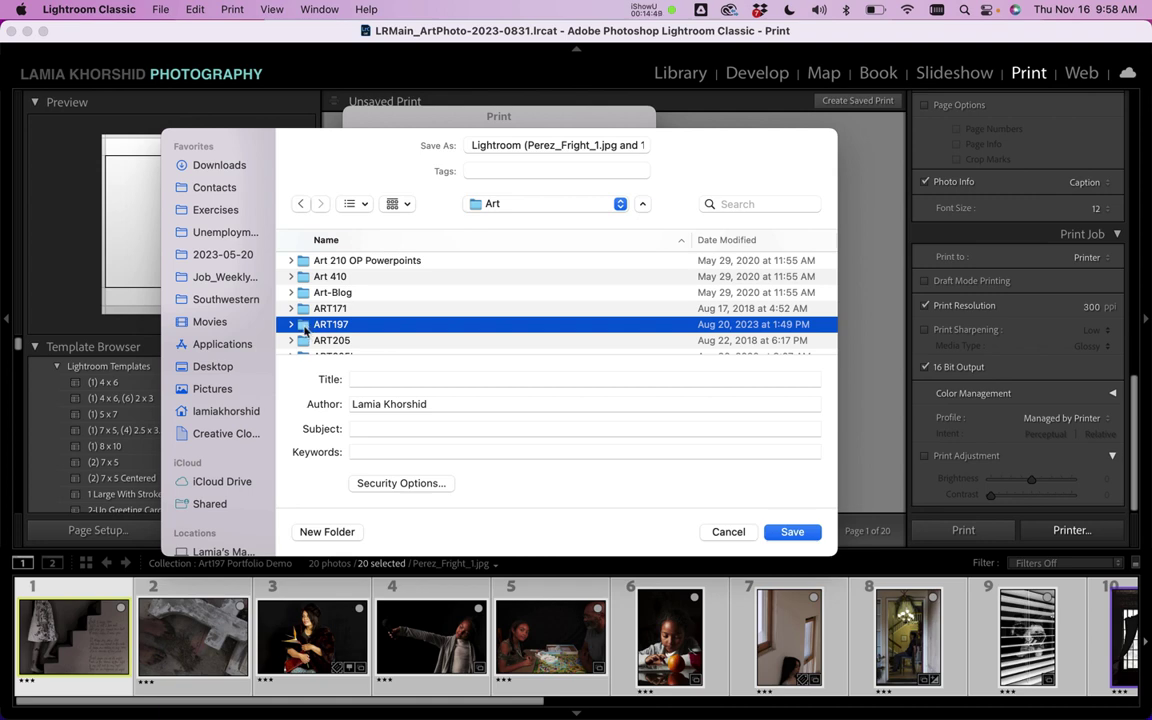
Step: Open the ART197 folder and start creating a new folder inside it
double_click(303, 331)
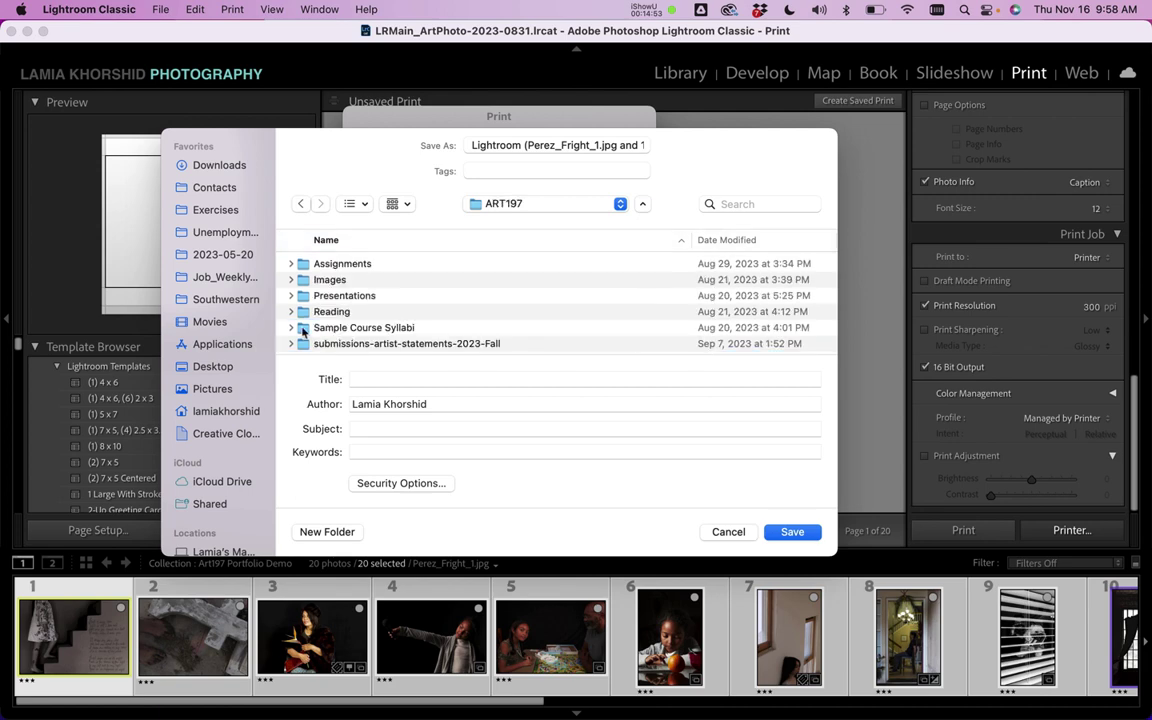
scroll(330, 310, "down", 2)
scroll(353, 313, "up", 1)
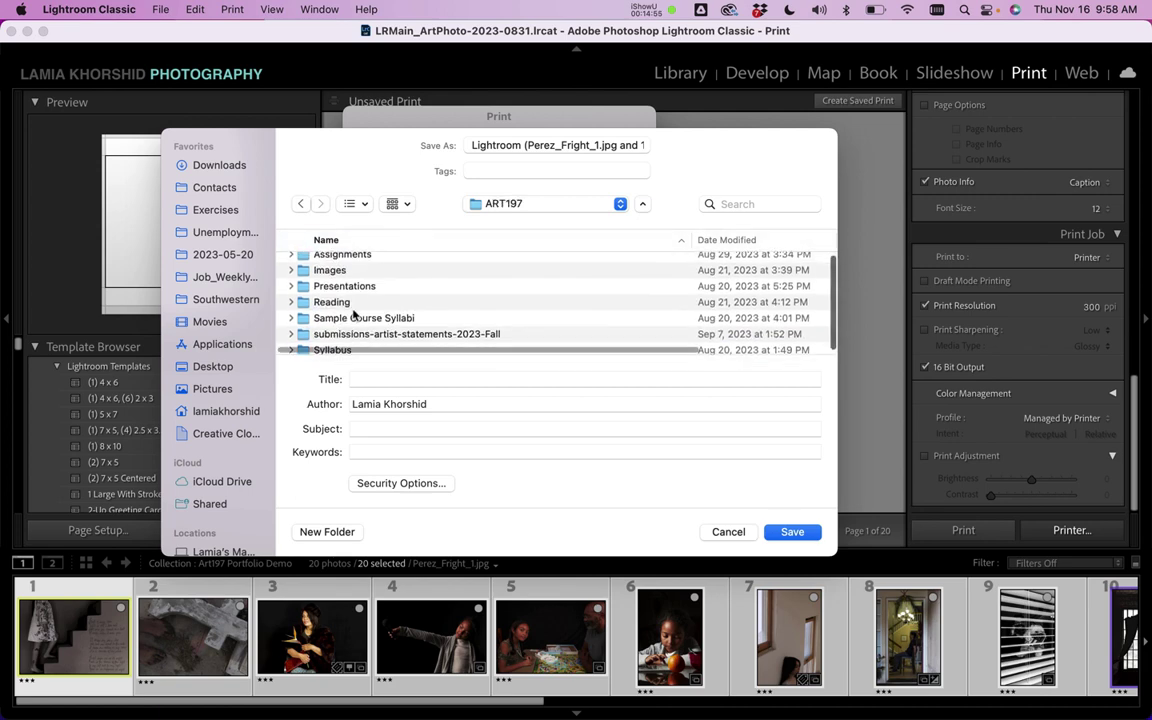
scroll(353, 313, "down", 1)
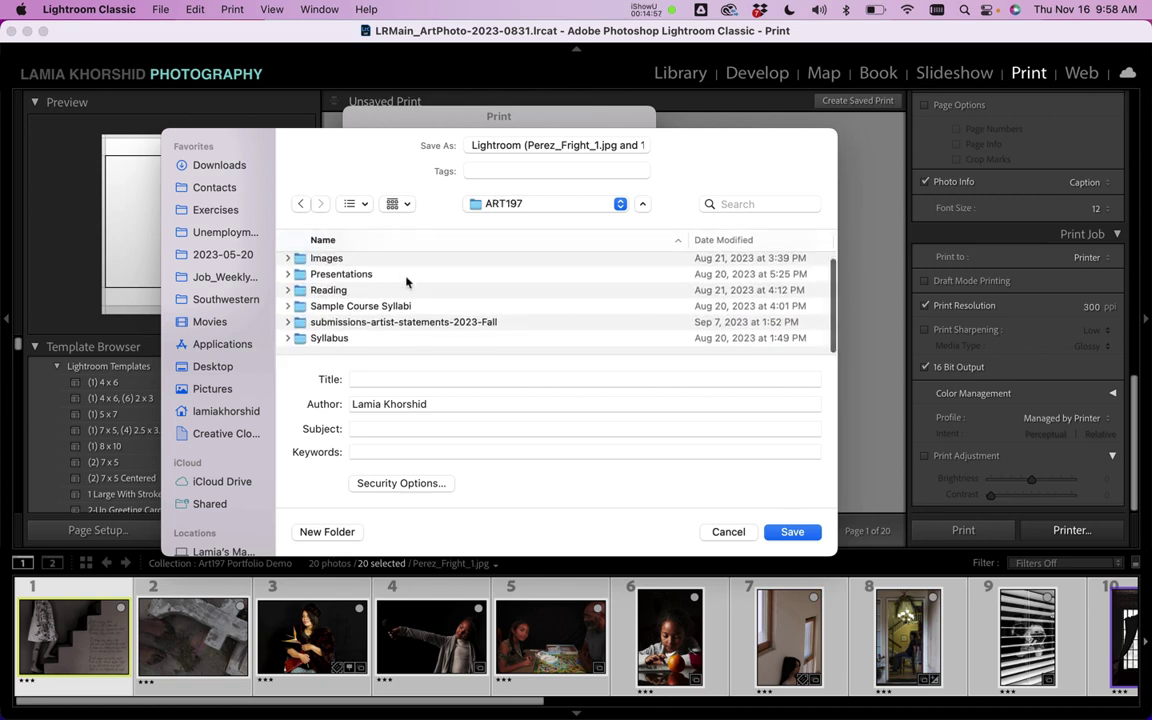
left_click(326, 536)
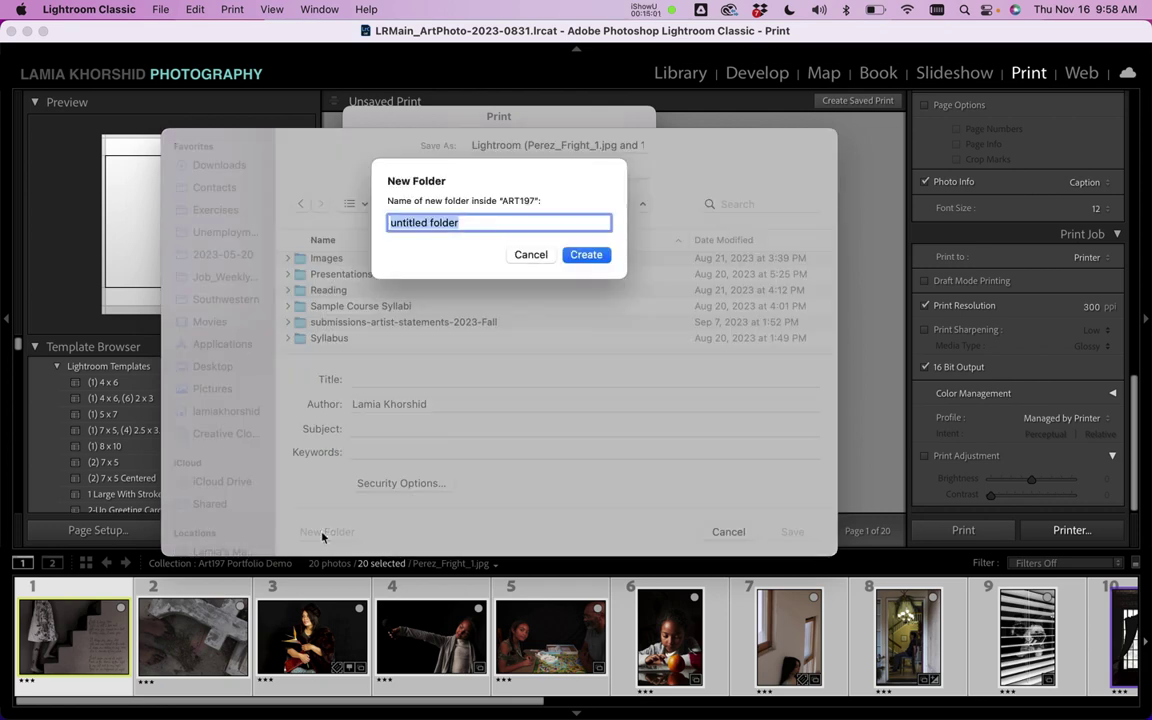
Step: Create a Portfolio folder in ART197 and select the default PDF name for replacement
type("Portfolio")
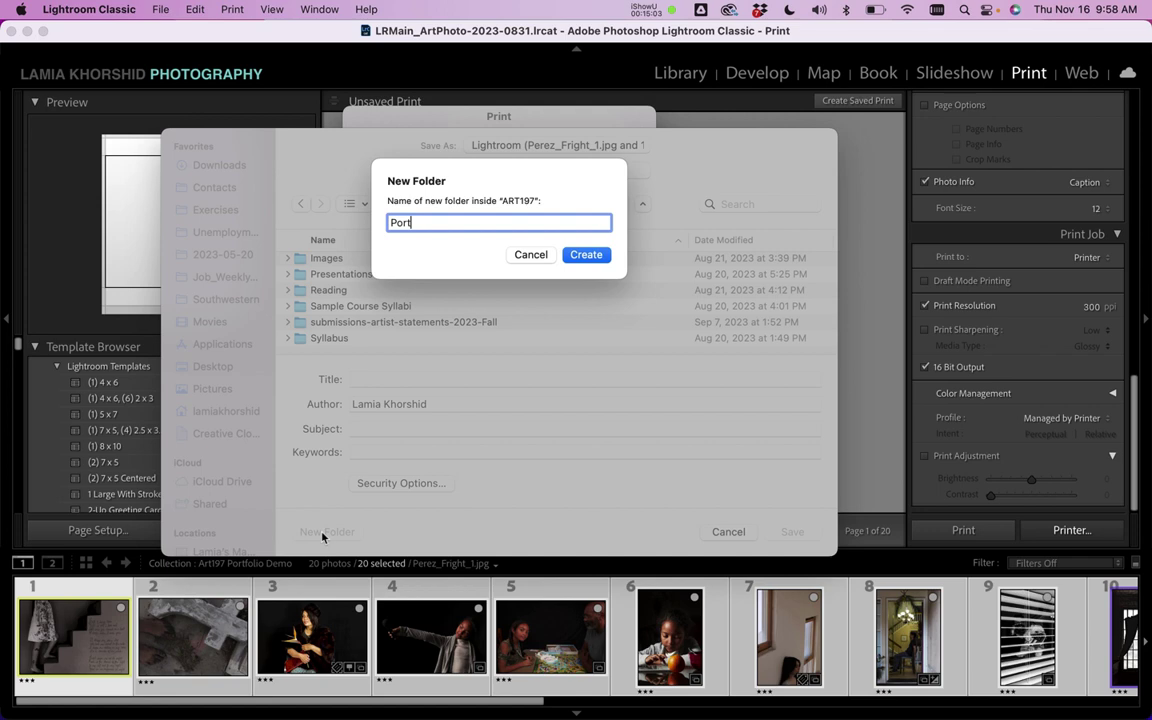
left_click(586, 254)
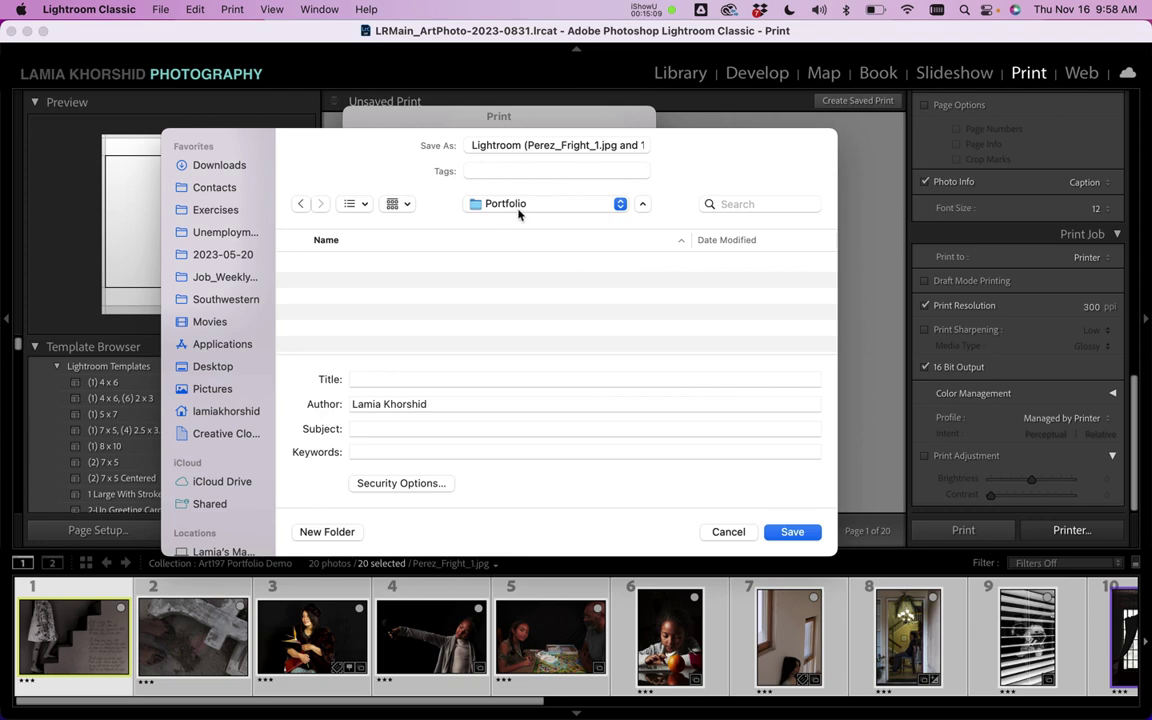
left_click(471, 146)
key("super+a")
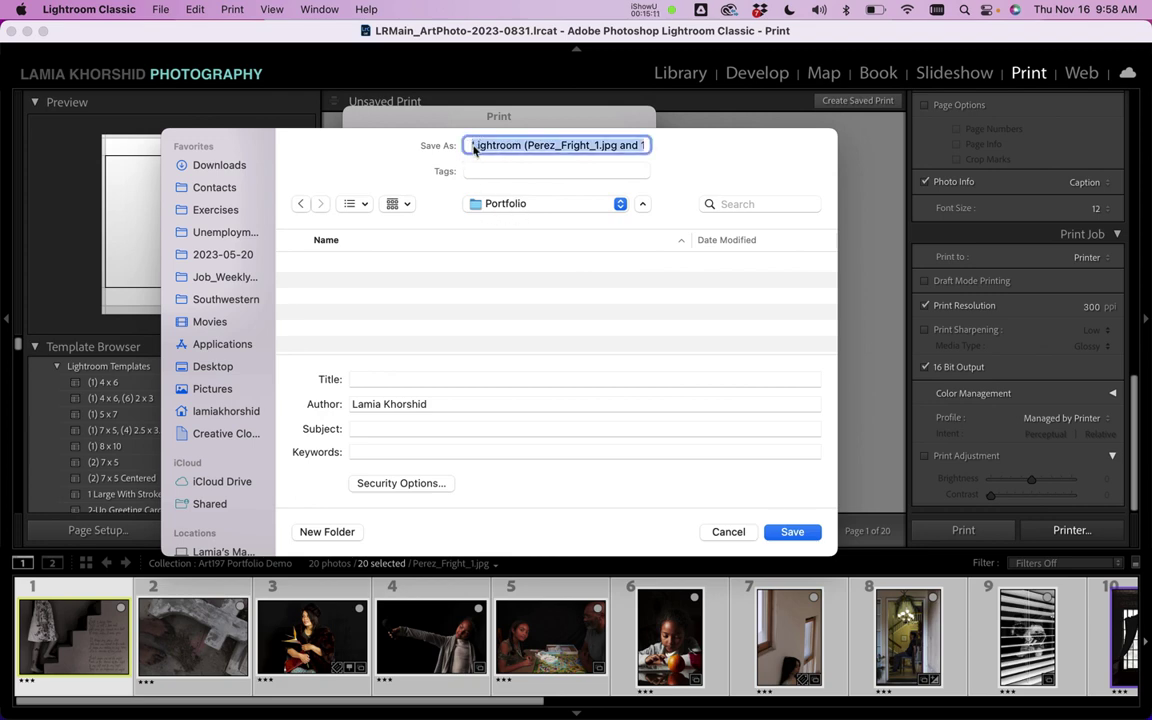
left_click(551, 145)
left_click_drag(471, 145, 633, 157)
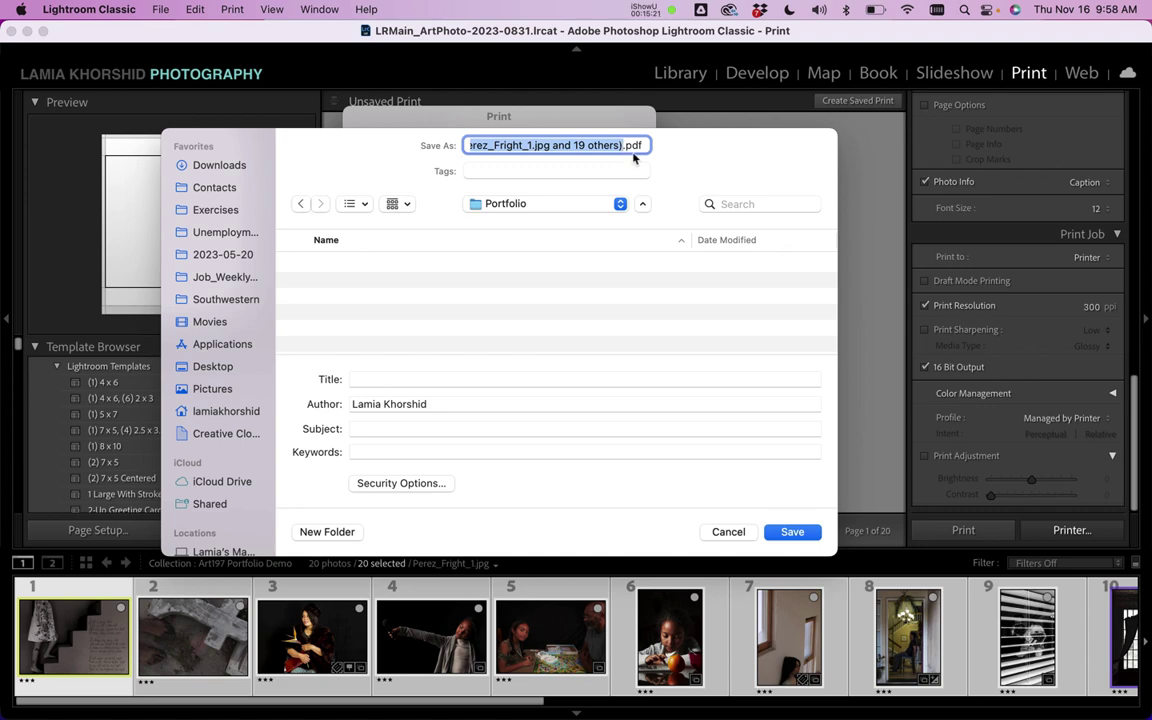
left_click(622, 146)
key("BackSpace")
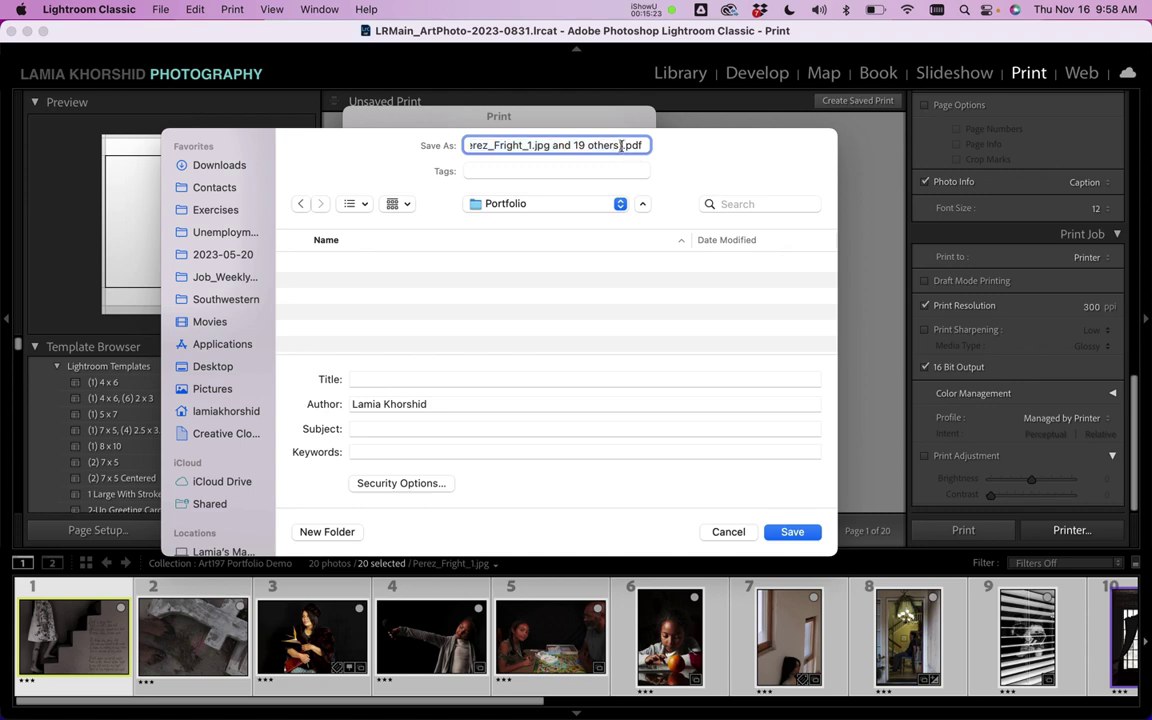
left_click_drag(622, 146, 424, 146)
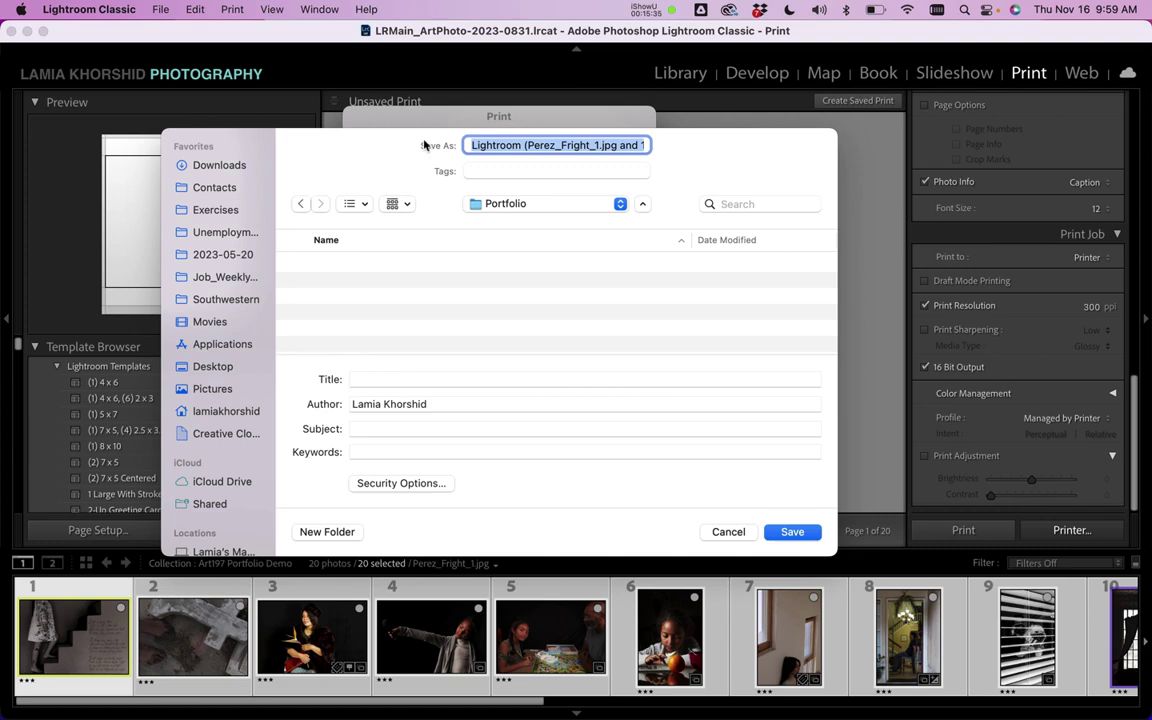
Step: Rename the PDF to FirstName_LastName_Portfolio_Art197.pdf
type("FirstName")
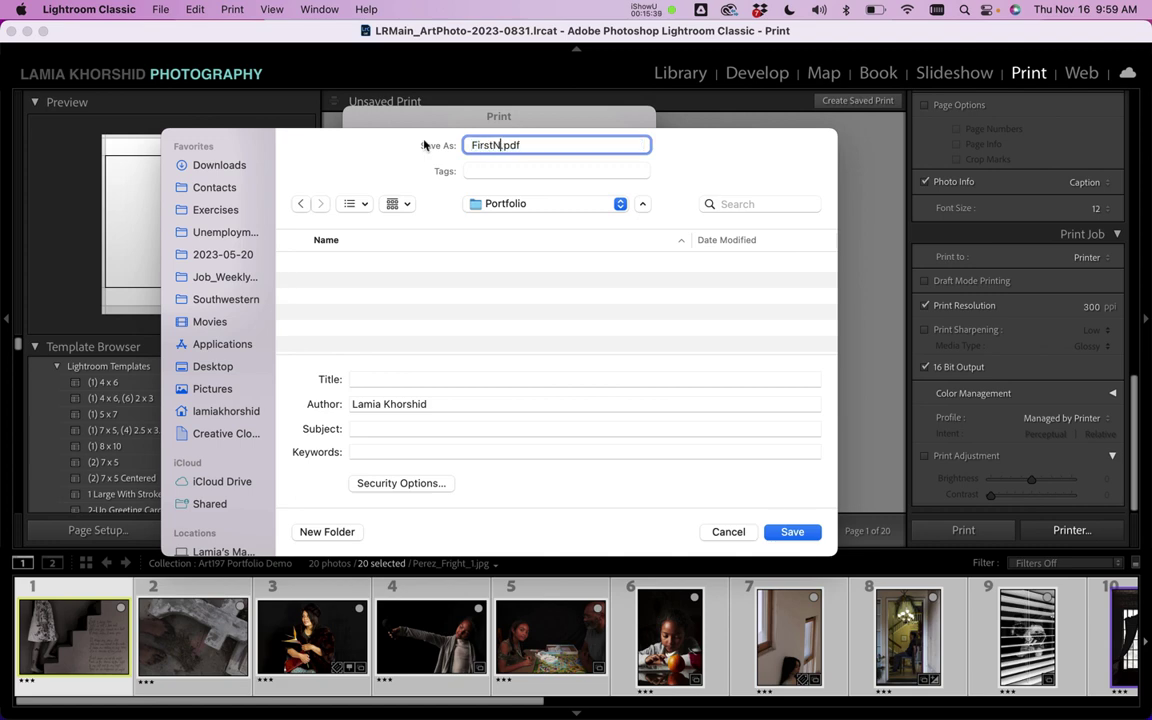
type("_LastNa")
type("me_")
type("Por")
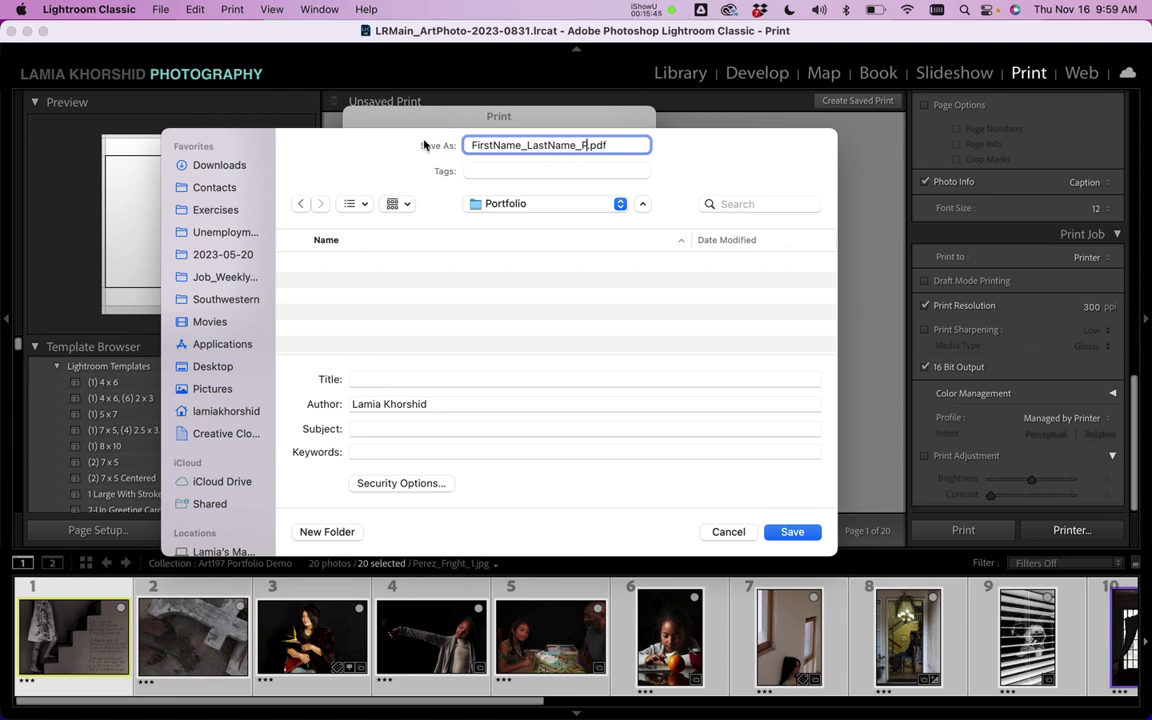
type("tfolio_")
type("2023")
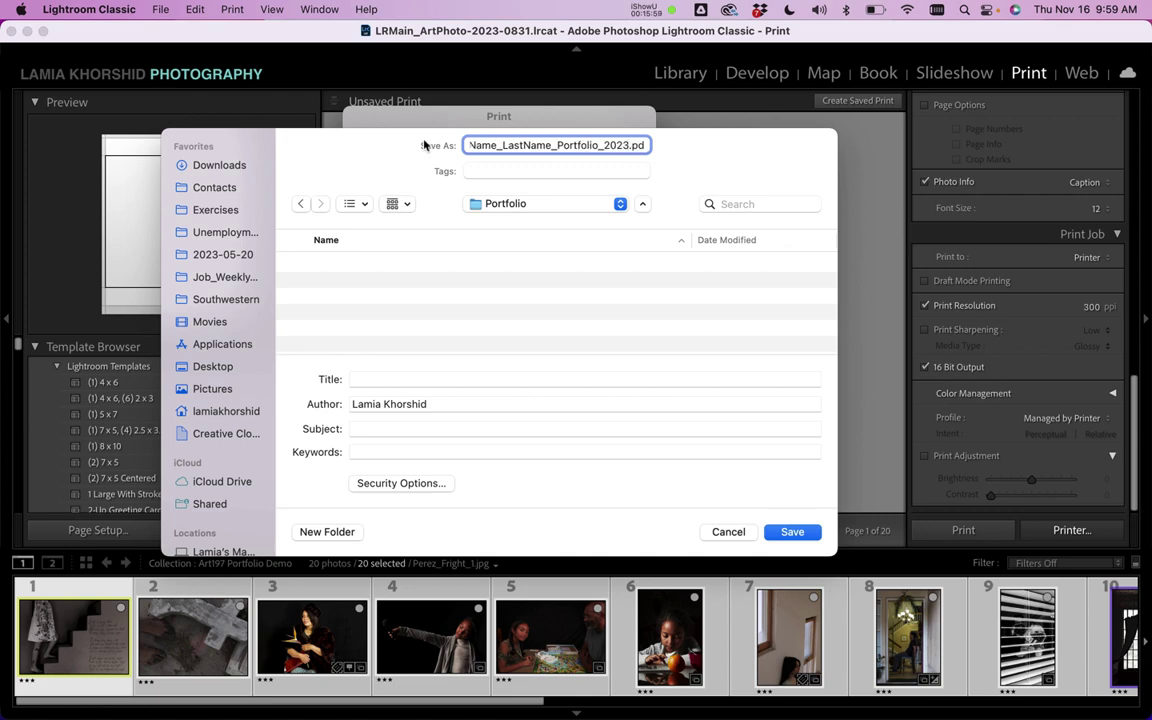
key("BackSpace")
key("BackSpace")
key("BackSpace")
key("BackSpace")
key("BackSpace")
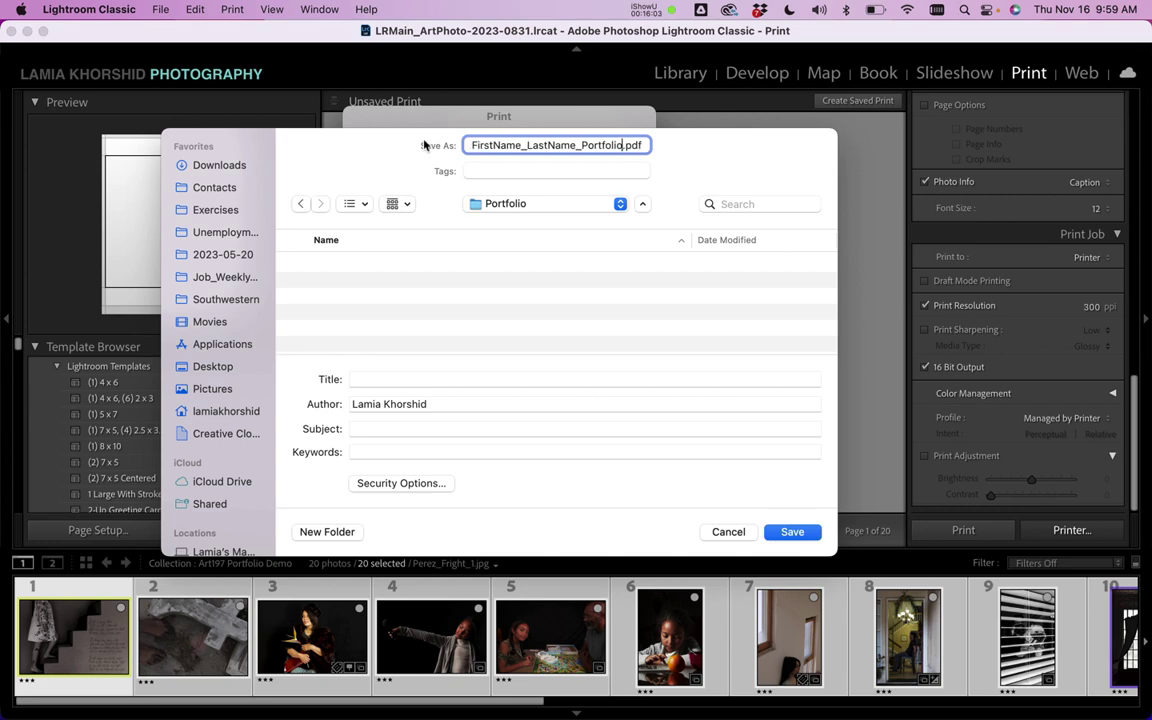
type("_Art1987")
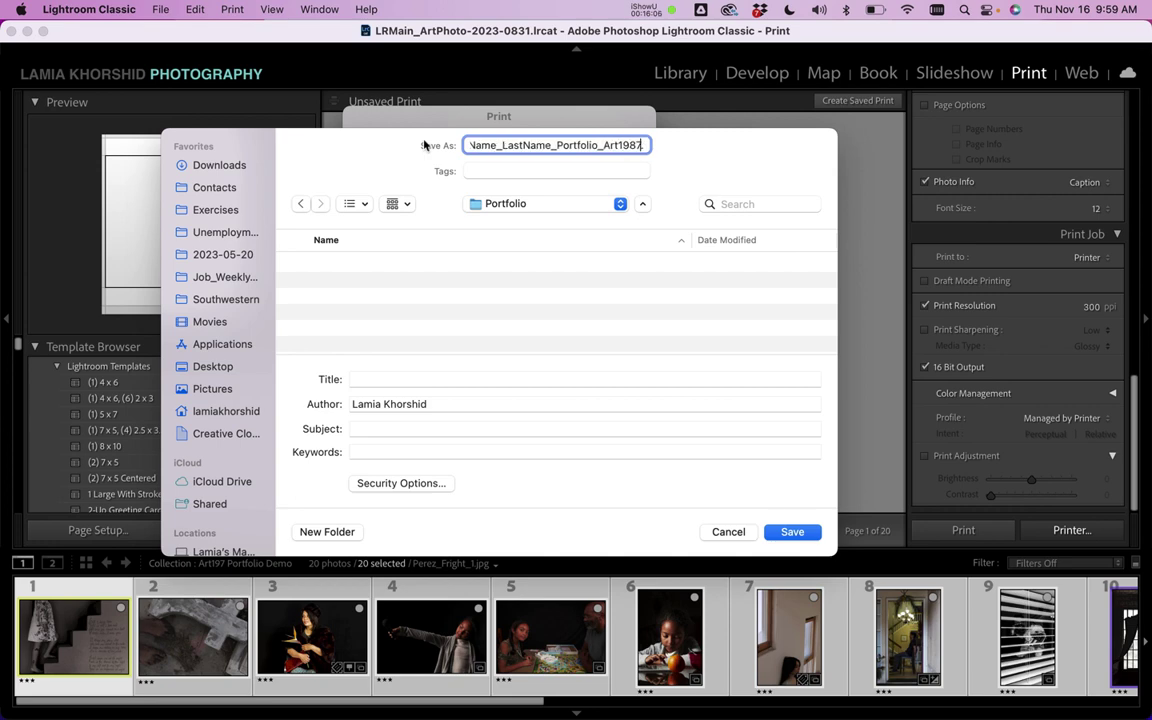
key("BackSpace")
type("7")
Step: Clear the Author metadata, check the file name, and save the portfolio PDF
left_click_drag(435, 404, 343, 410)
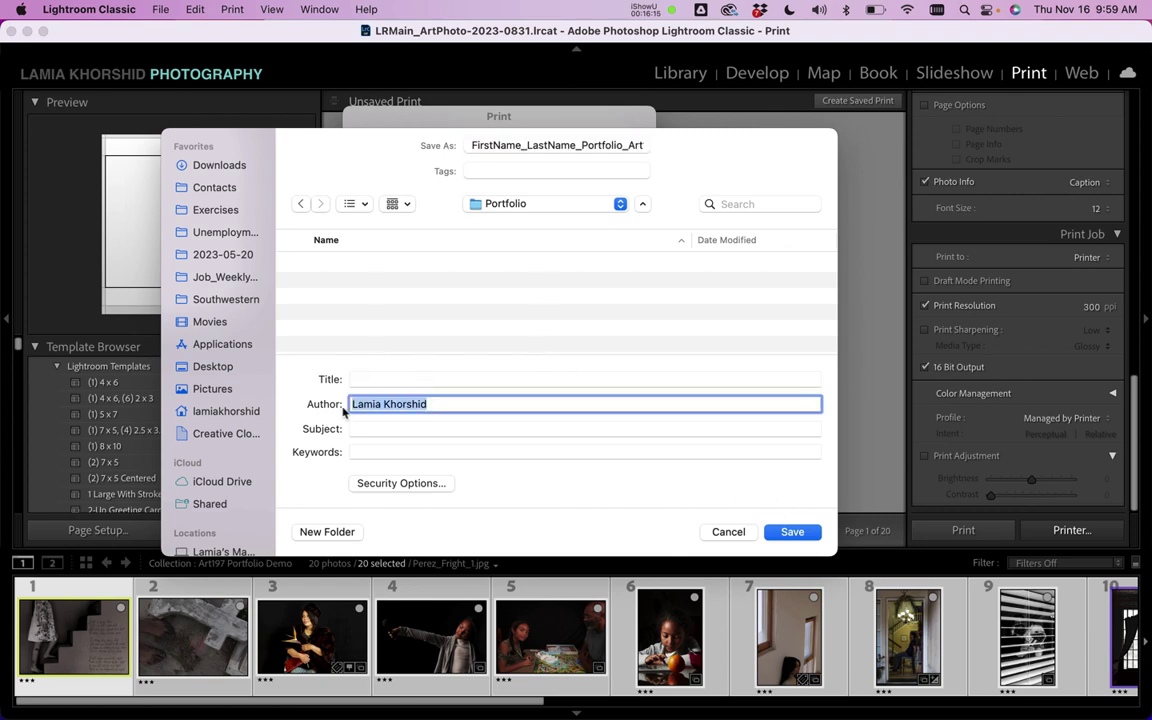
key("BackSpace")
double_click(495, 146)
left_click_drag(578, 150, 625, 147)
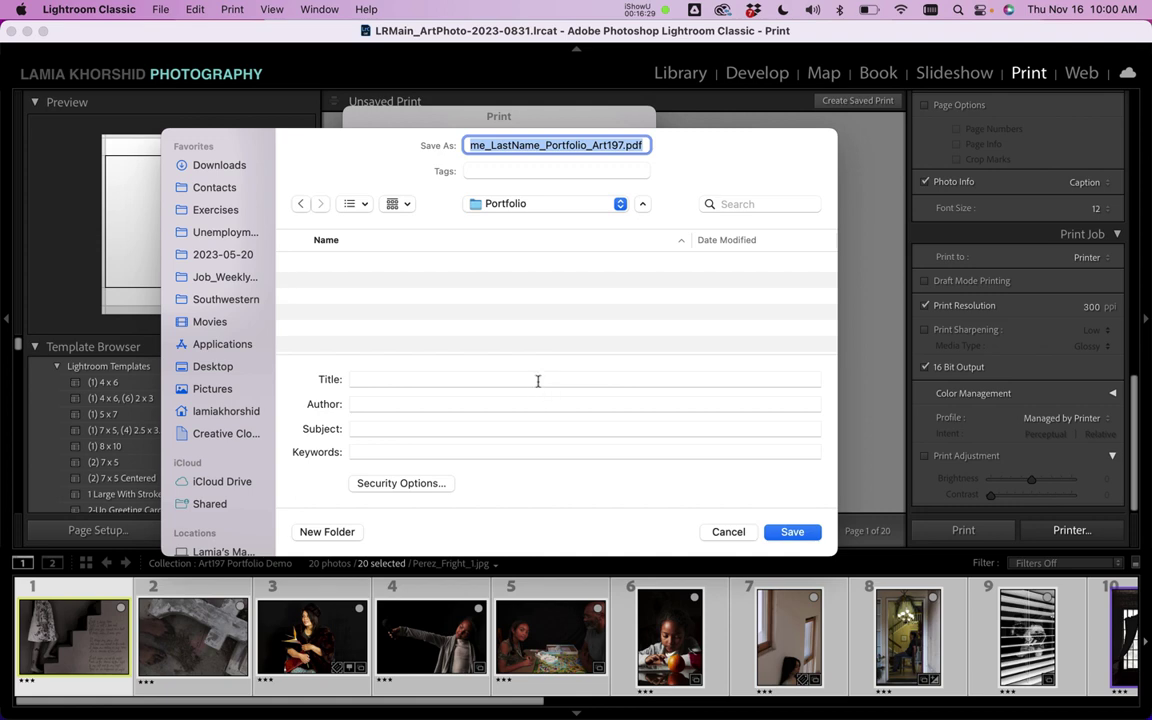
left_click(803, 536)
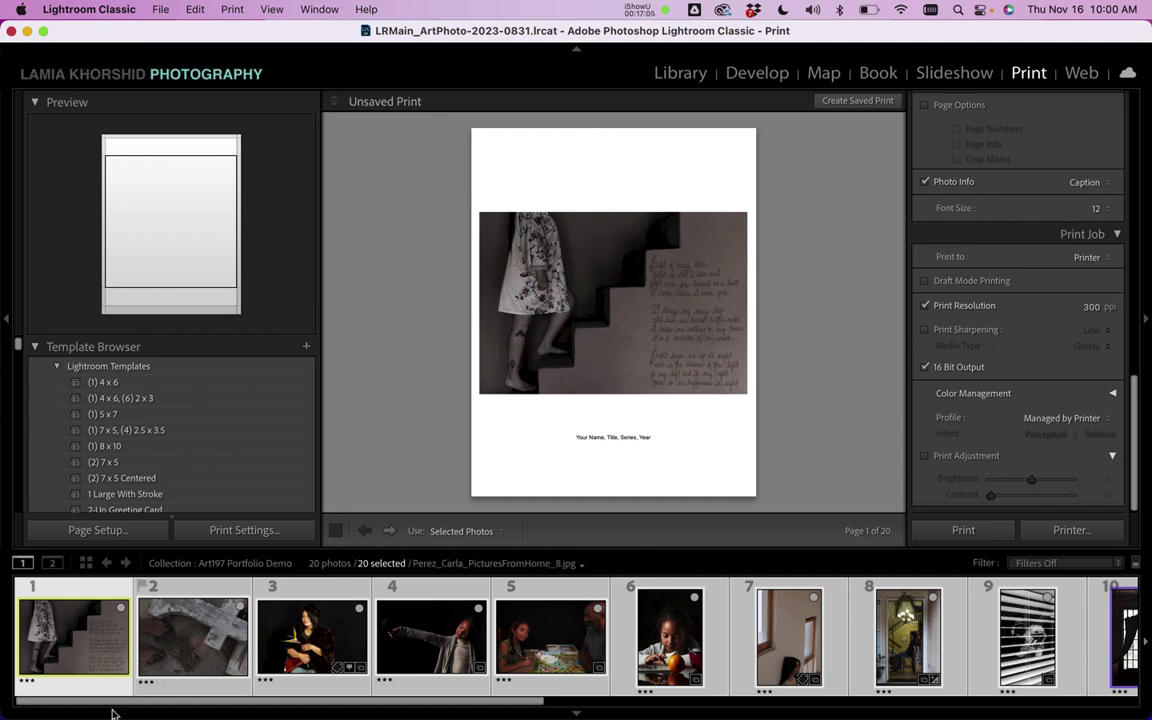
Step: Bring up Finder's Computer view and open the external 2020 drive
left_click(22, 705)
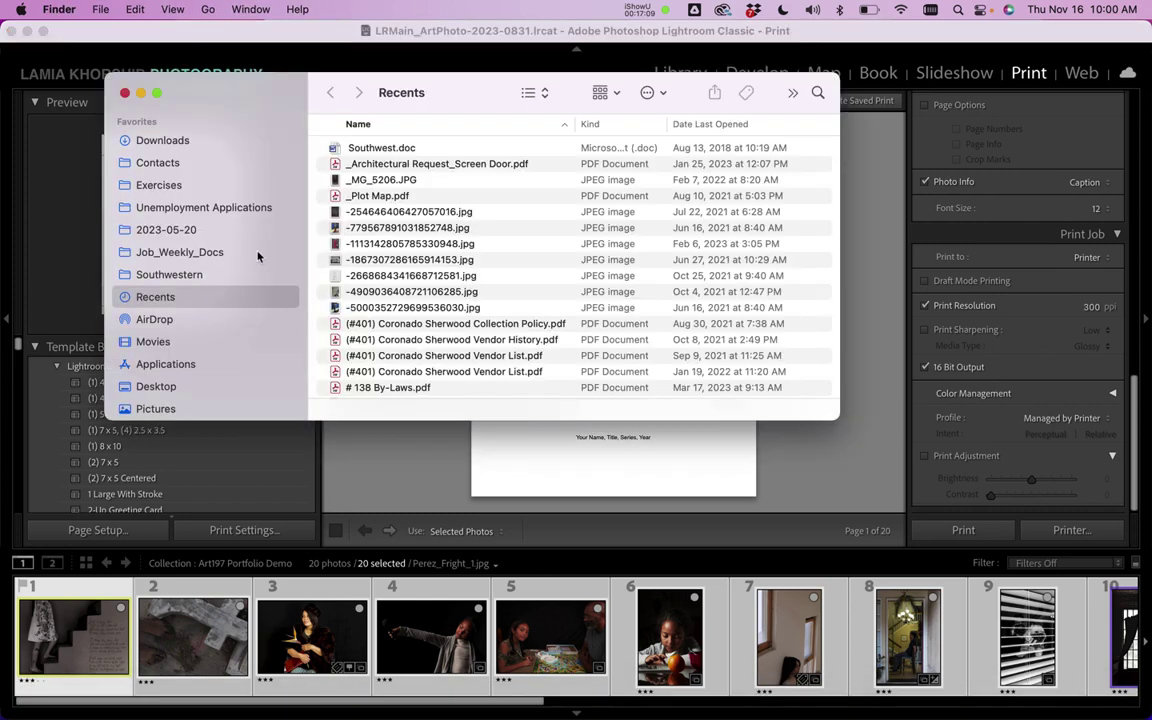
left_click(208, 9)
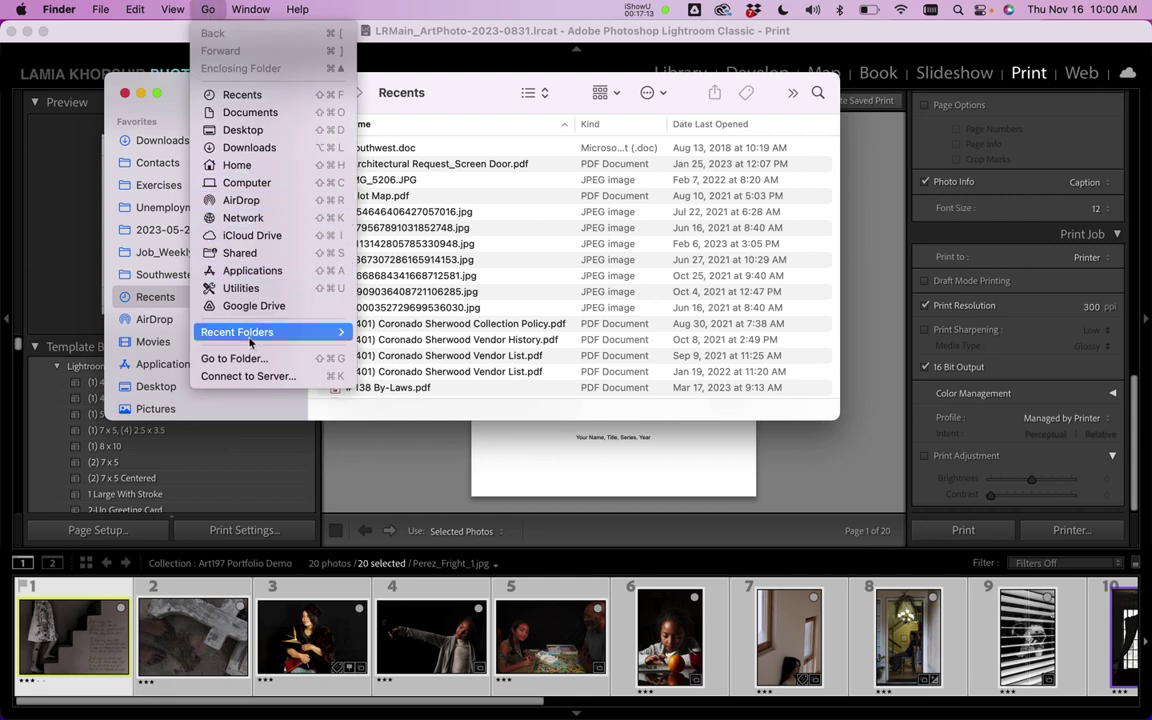
left_click(251, 184)
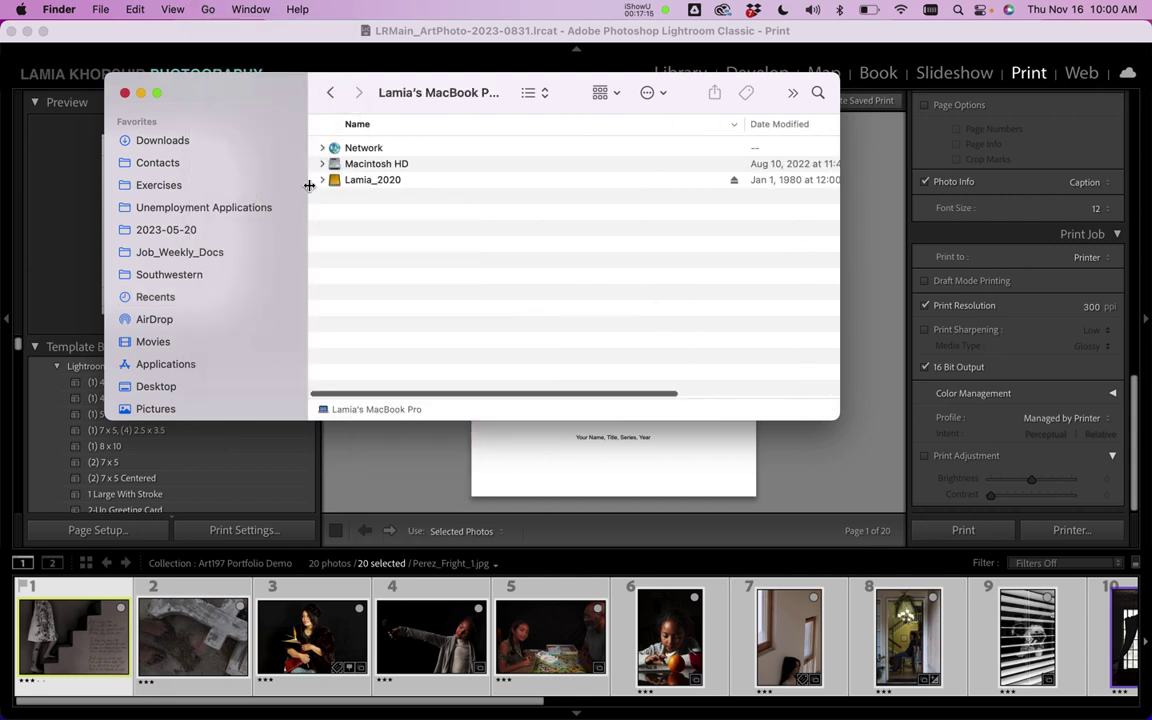
left_click(370, 182)
double_click(370, 185)
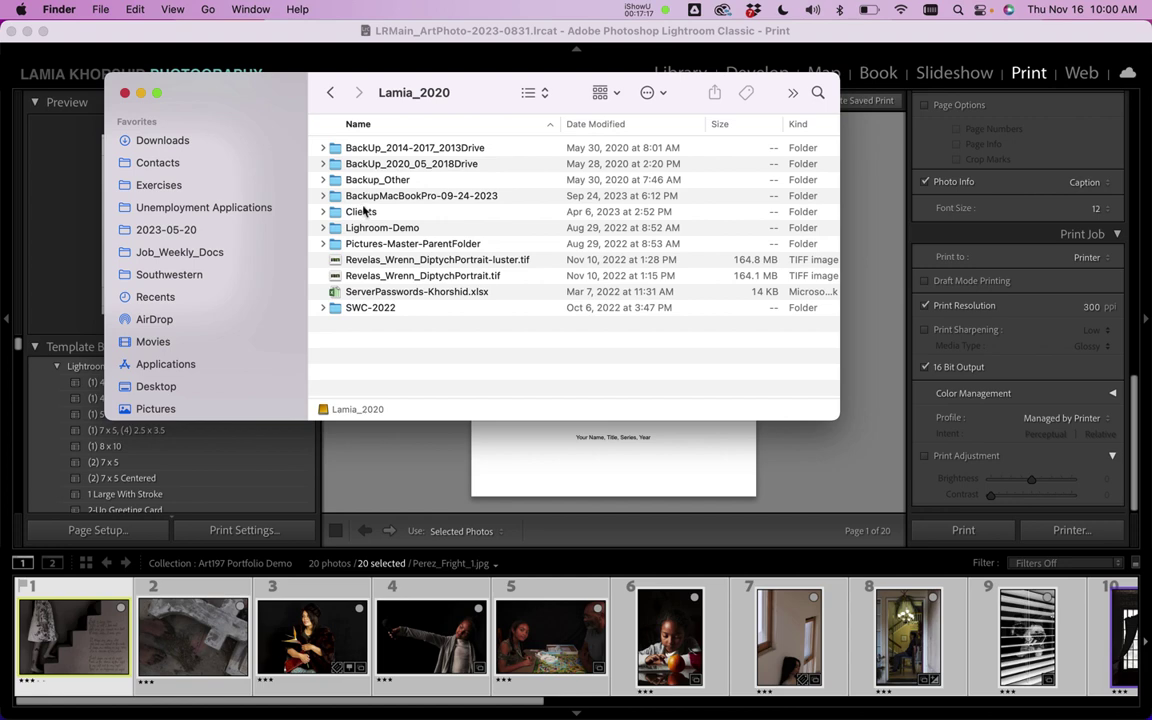
Step: Open BackUp_2020_05_2018Drive, Art, ART197 and Portfolio, and select the saved portfolio PDF
double_click(381, 162)
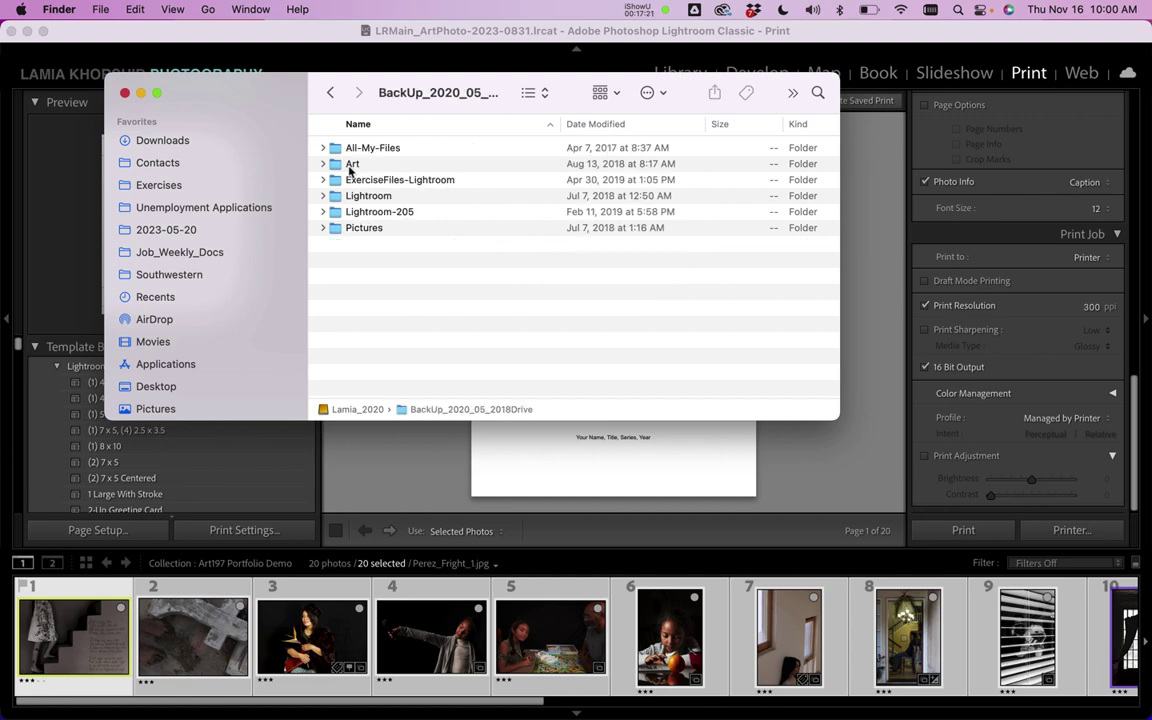
double_click(351, 165)
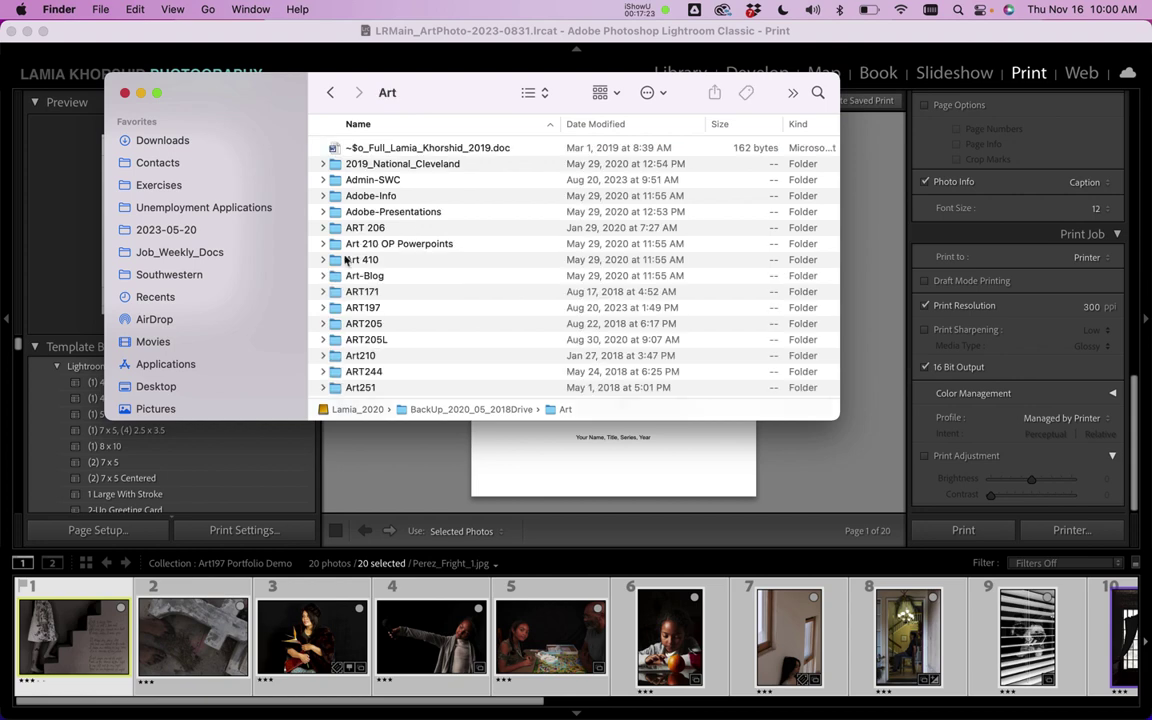
scroll(345, 262, "down", 1)
double_click(347, 298)
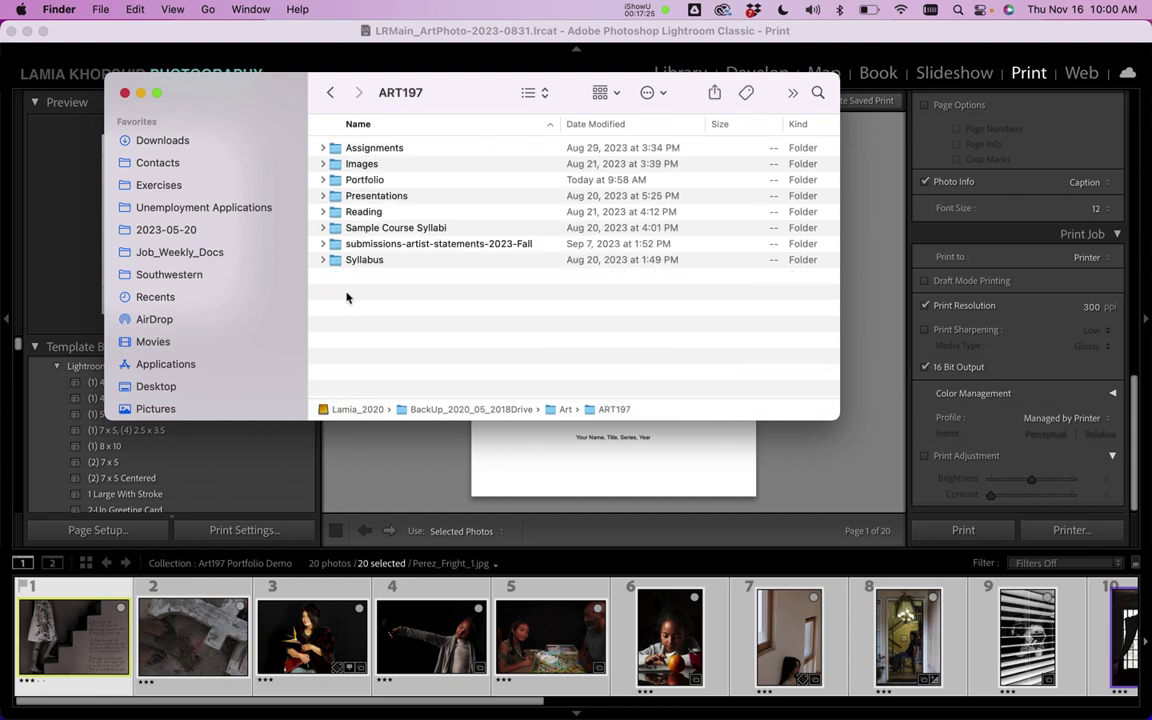
left_click(350, 181)
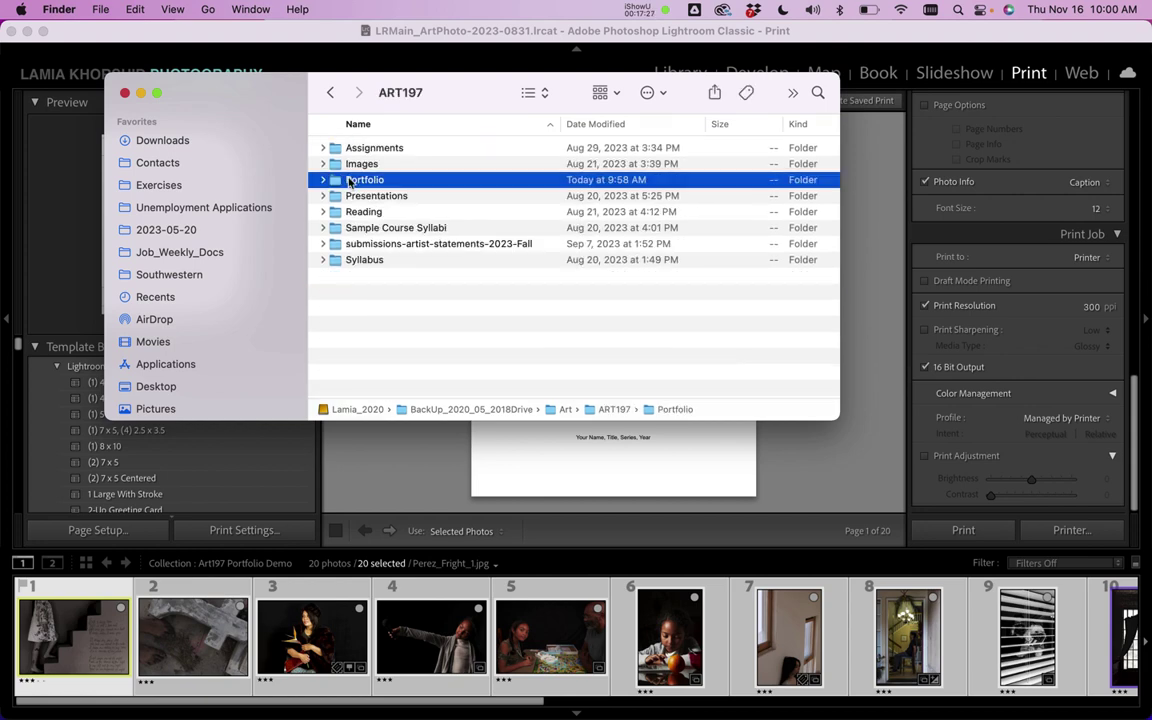
double_click(350, 181)
left_click(356, 148)
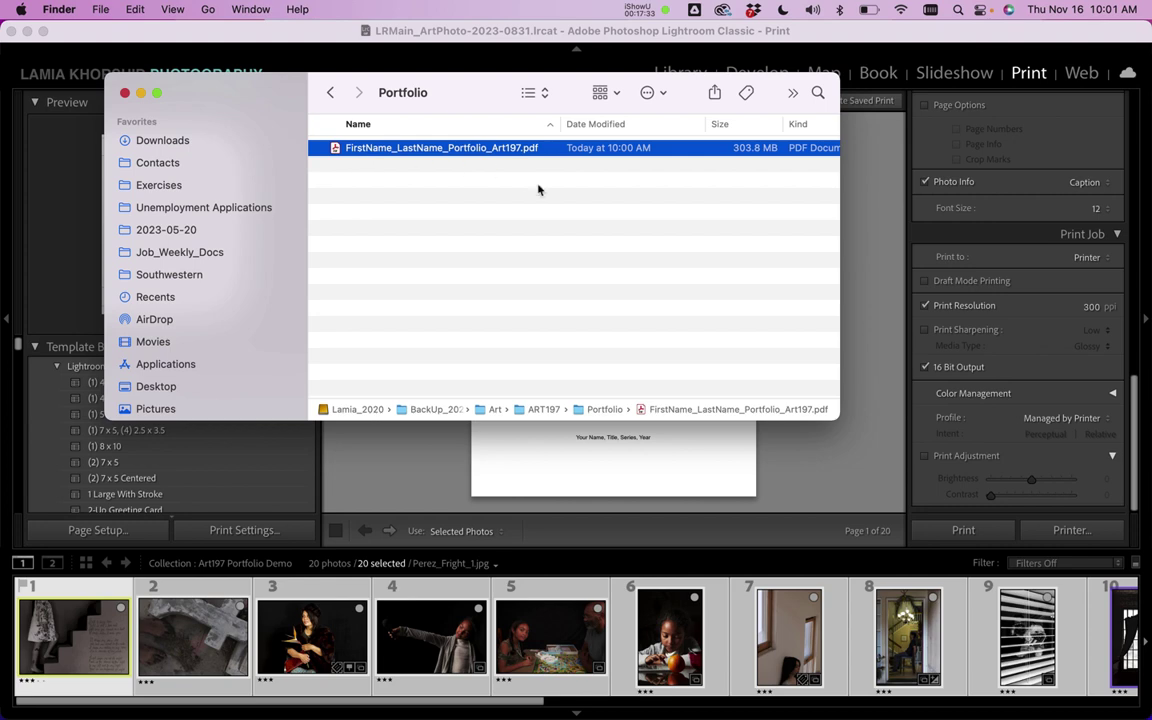
Step: Try the Portfolio folder in Icon, Column and Gallery views
left_click(545, 94)
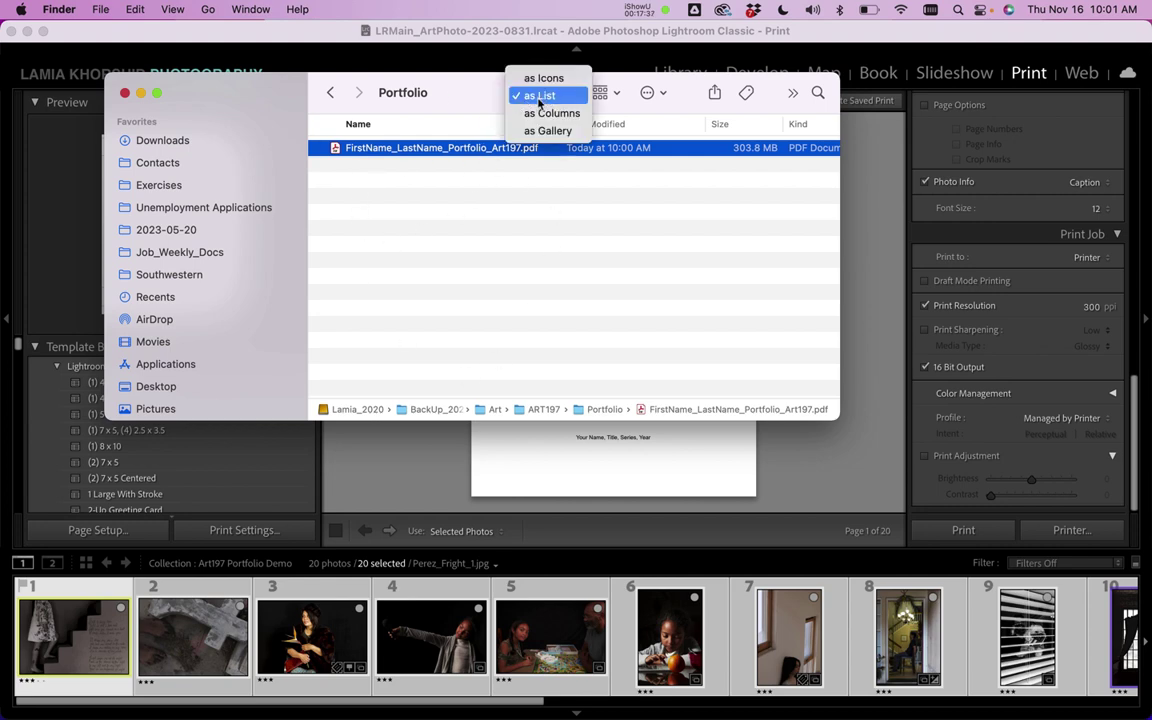
left_click(544, 79)
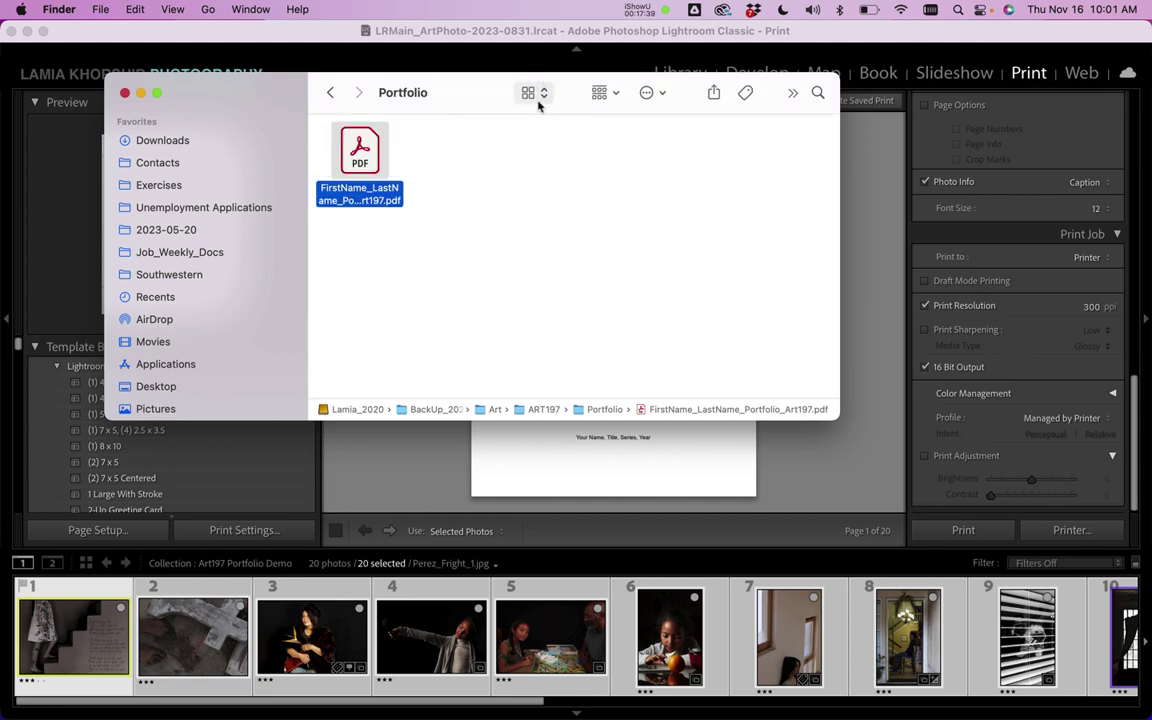
left_click(543, 96)
left_click(543, 131)
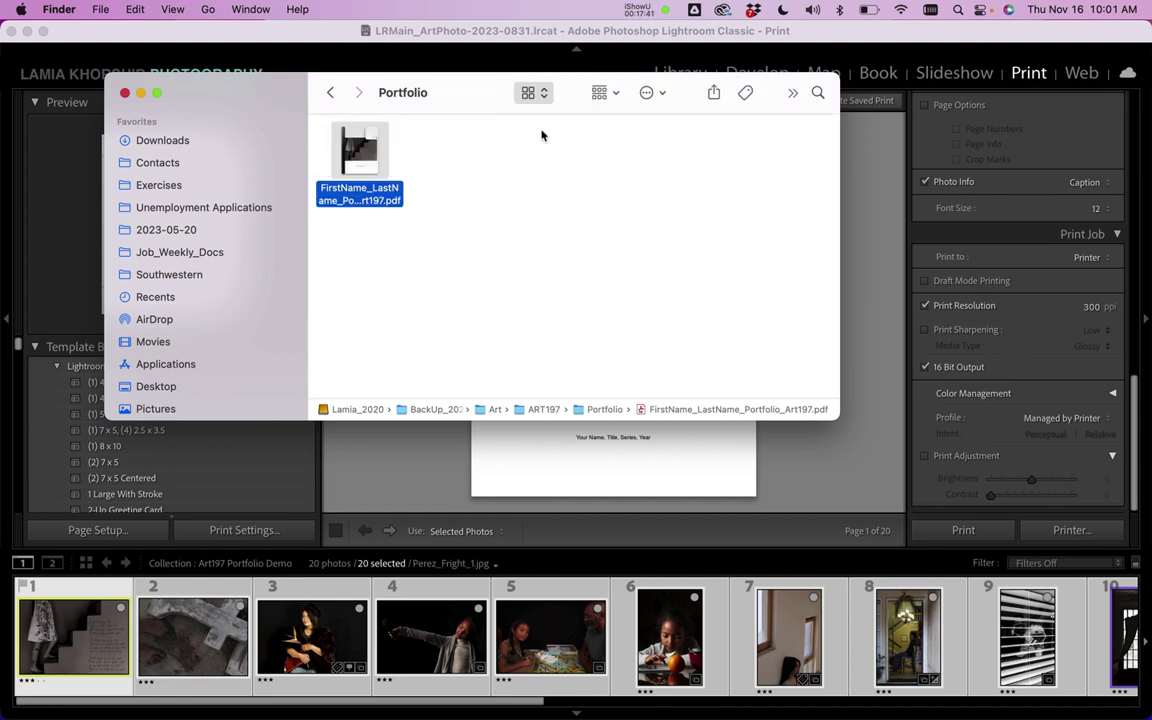
left_click(544, 96)
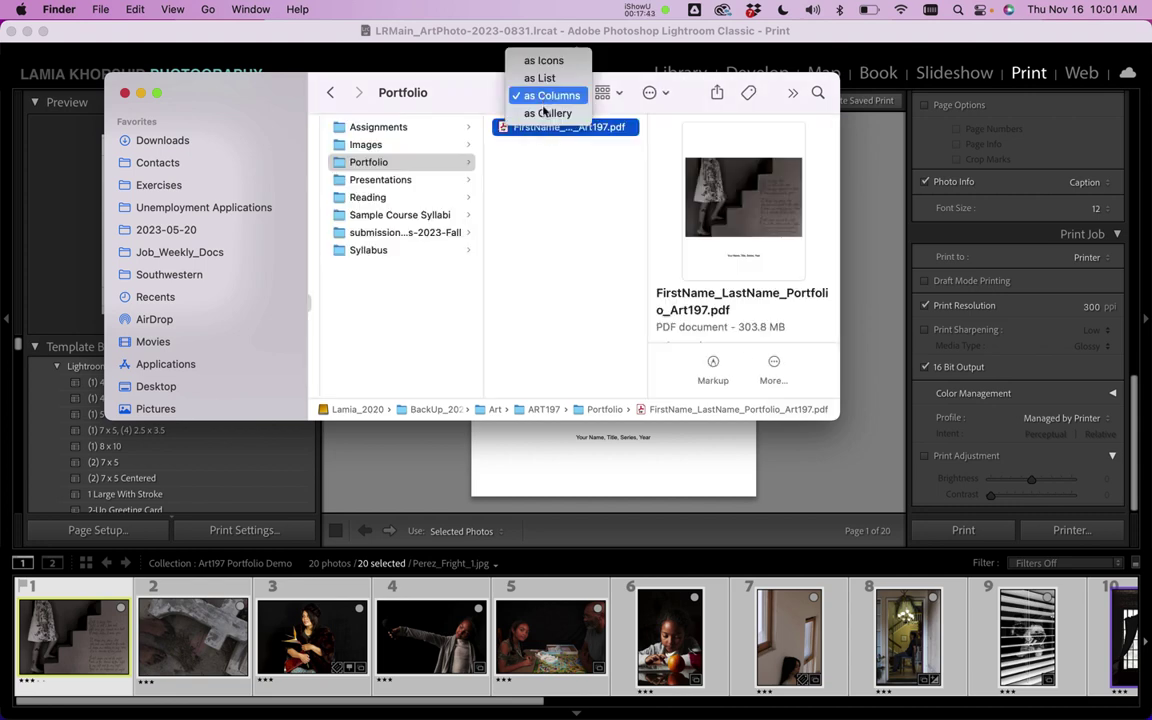
left_click(543, 112)
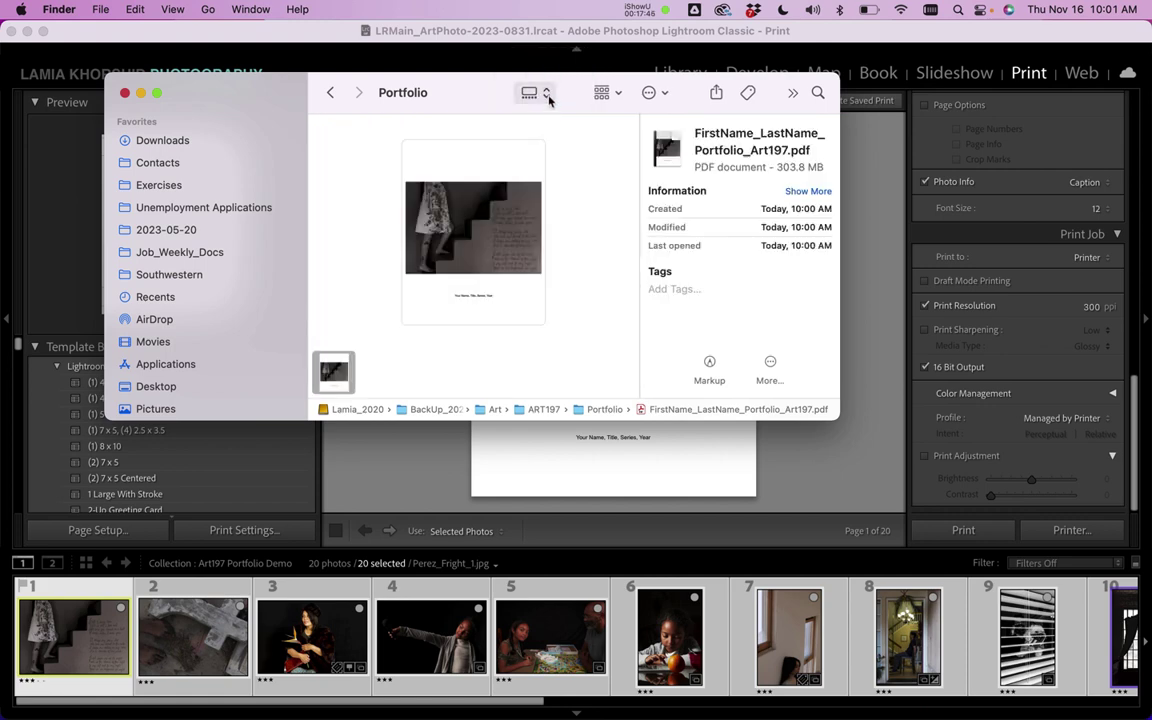
Step: Switch the folder to List view and scroll to read the full PDF name and size
left_click(544, 93)
left_click(545, 62)
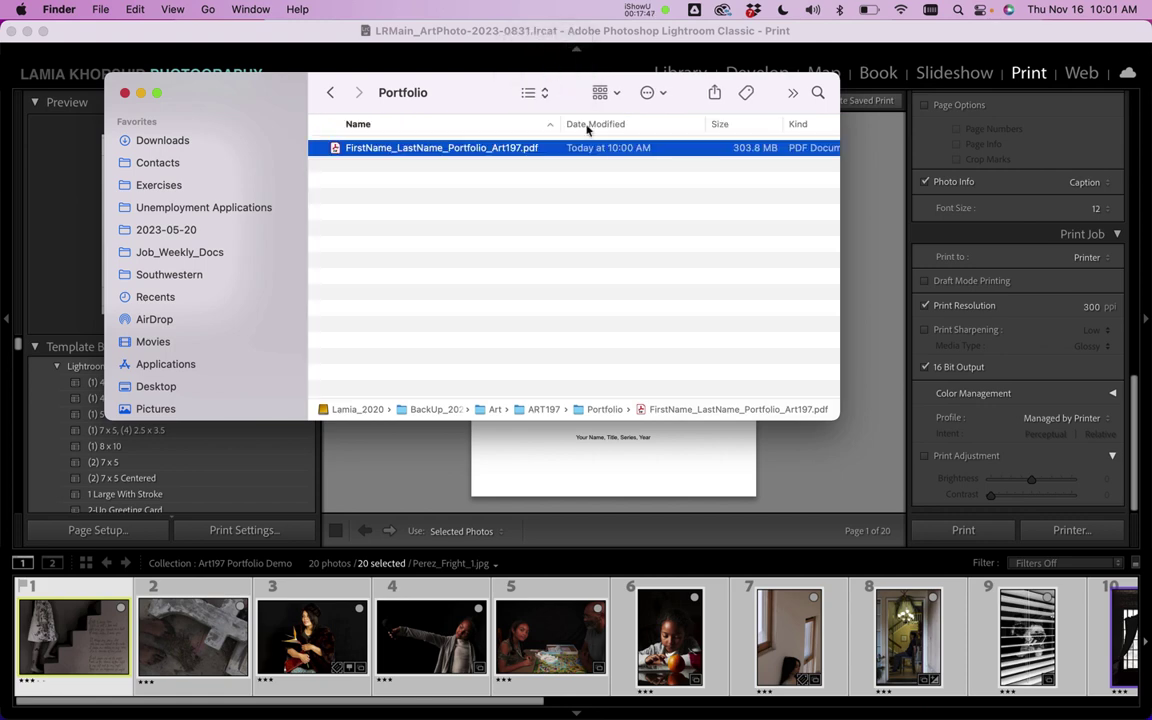
scroll(740, 153, "right", 3)
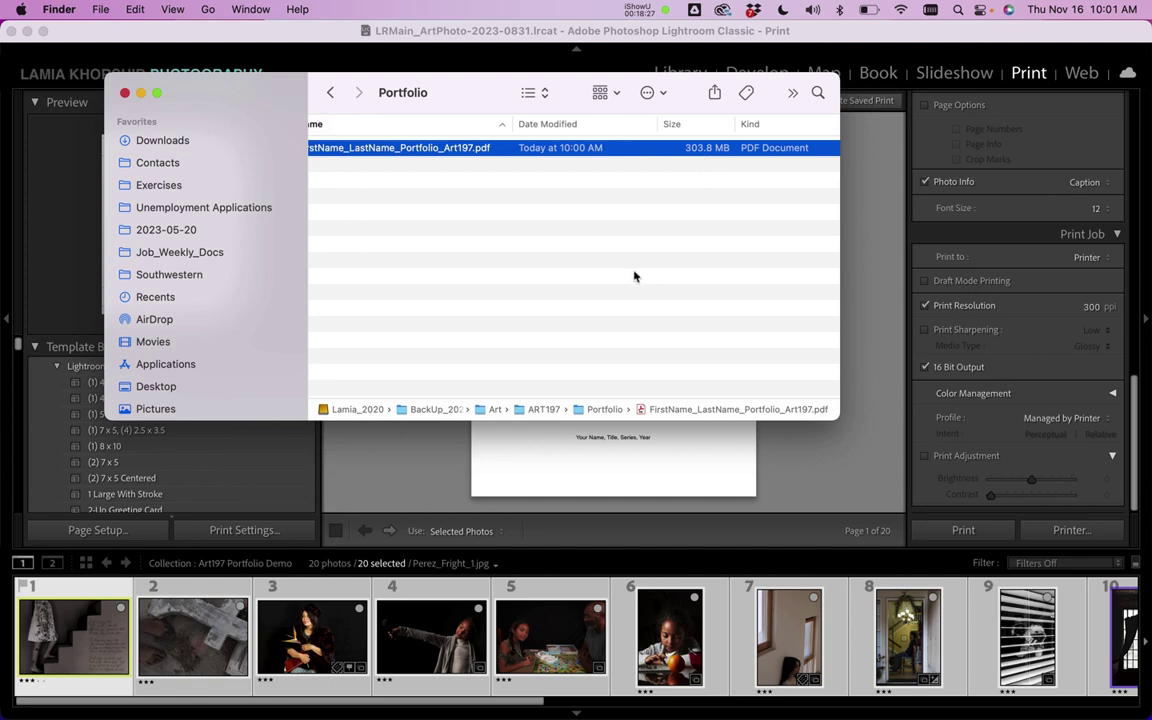
scroll(634, 276, "left", 2)
scroll(634, 276, "right", 2)
scroll(634, 276, "left", 2)
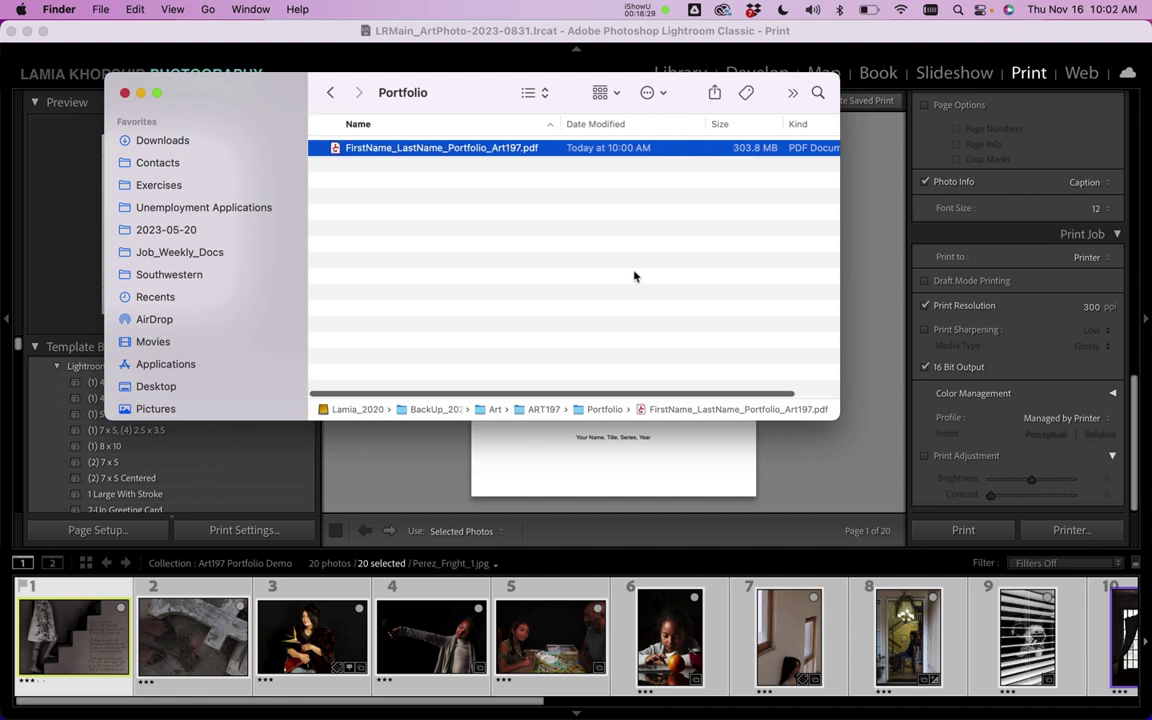
Step: Open the portfolio PDF in Acrobat and zoom out to see the full page
double_click(348, 157)
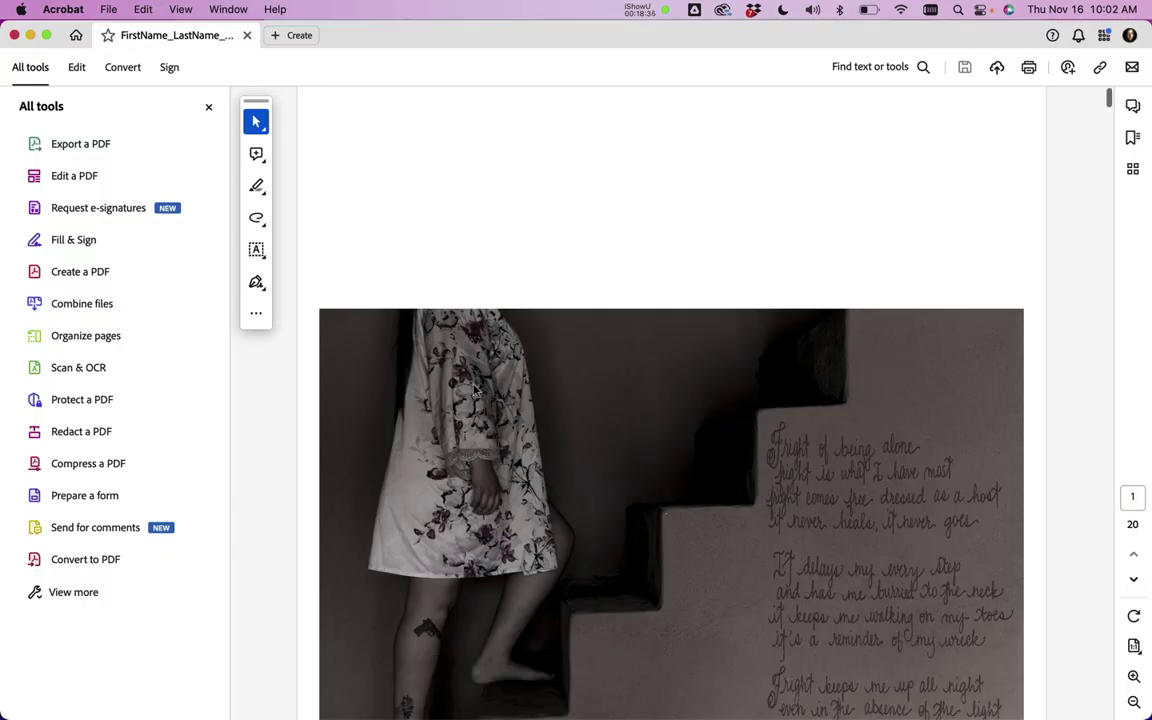
scroll(474, 389, "down", 1)
key("super+minus")
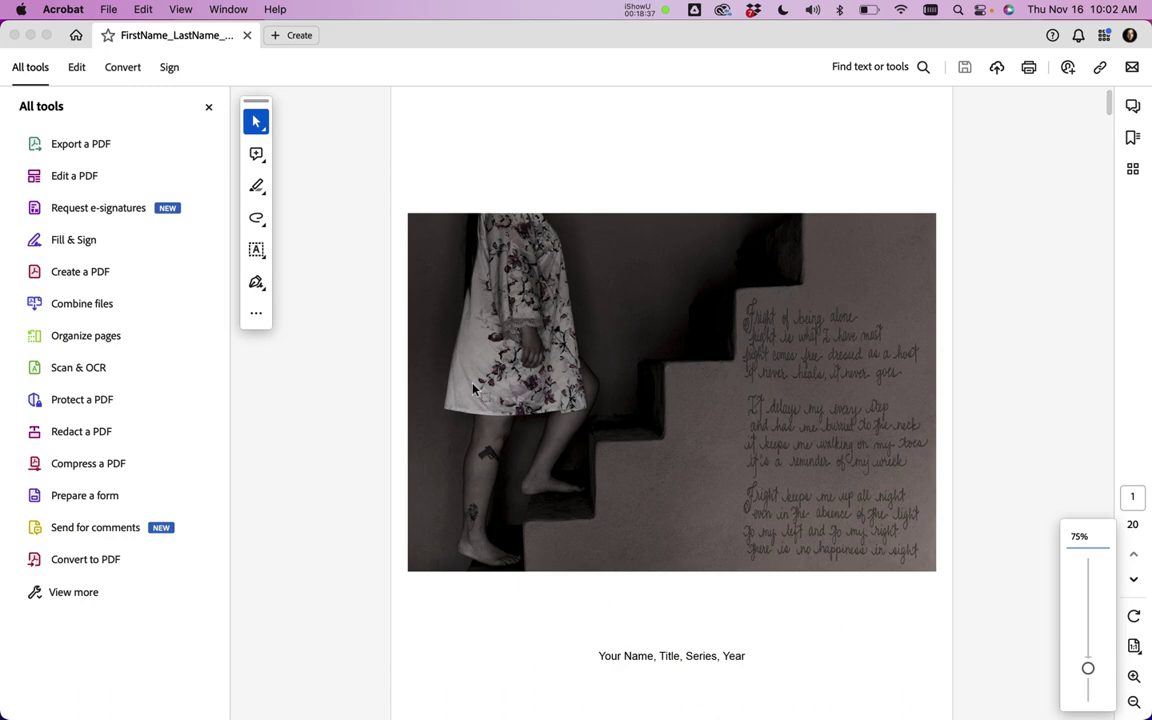
Step: Scroll through all 20 captioned pages to check each photo
scroll(474, 389, "down", 1)
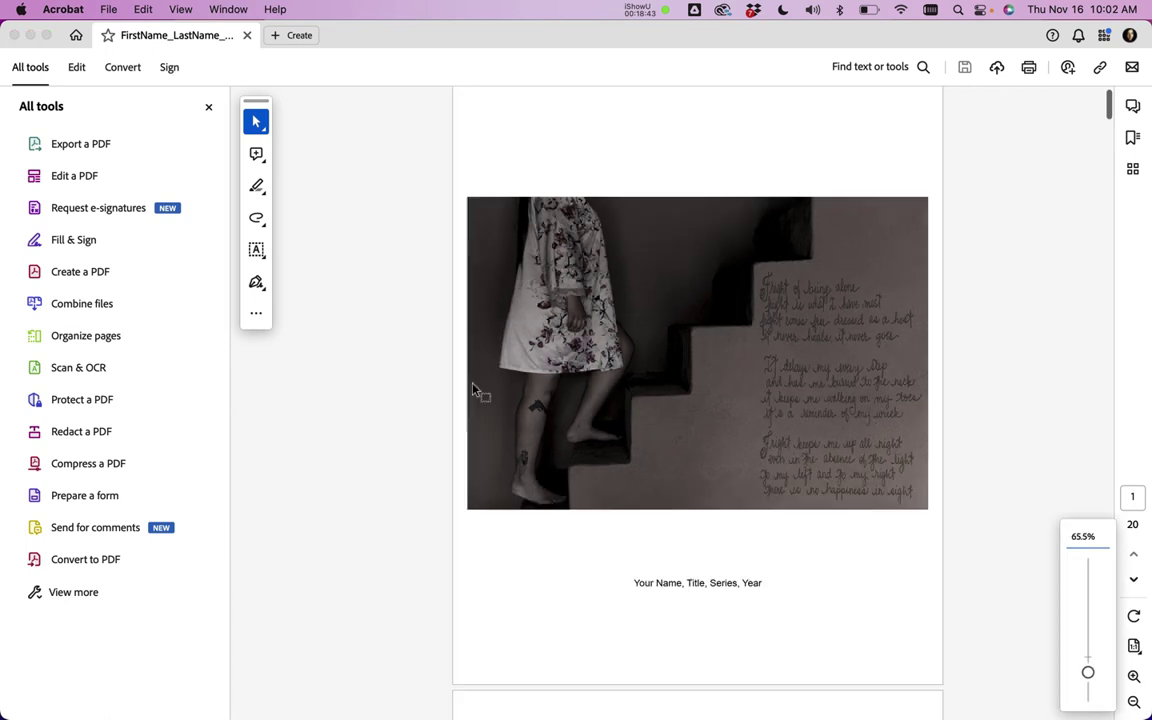
scroll(611, 407, "down", 2)
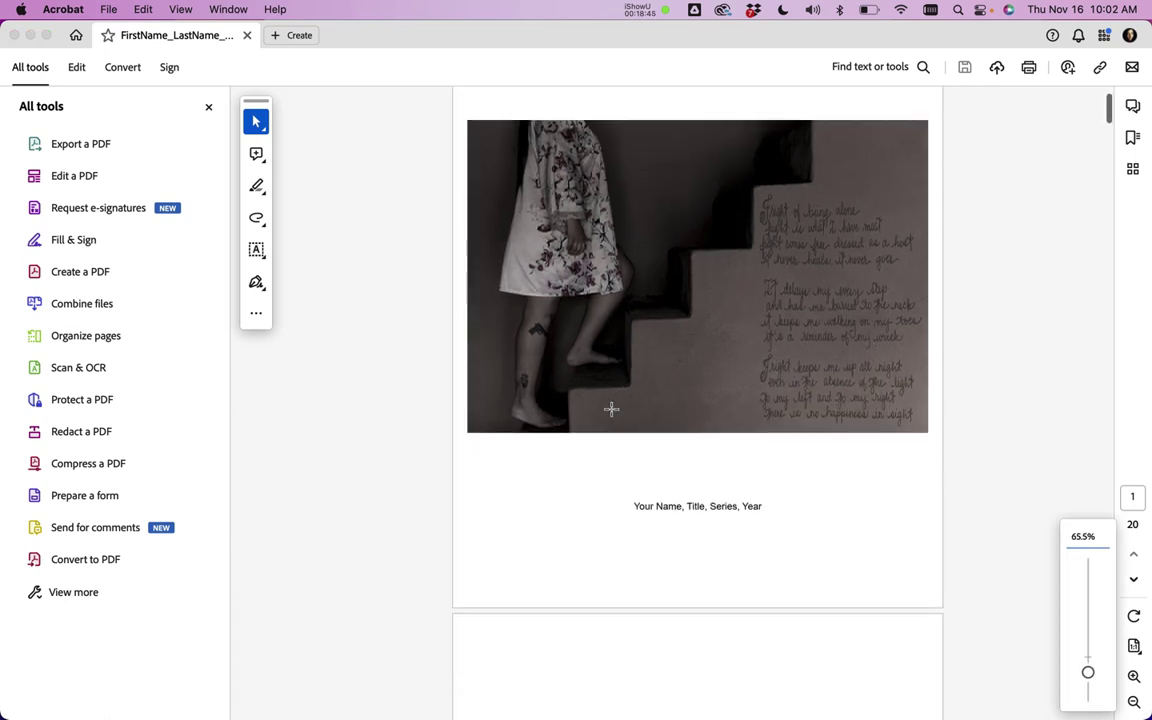
scroll(611, 407, "up", 2)
scroll(612, 414, "down", 5)
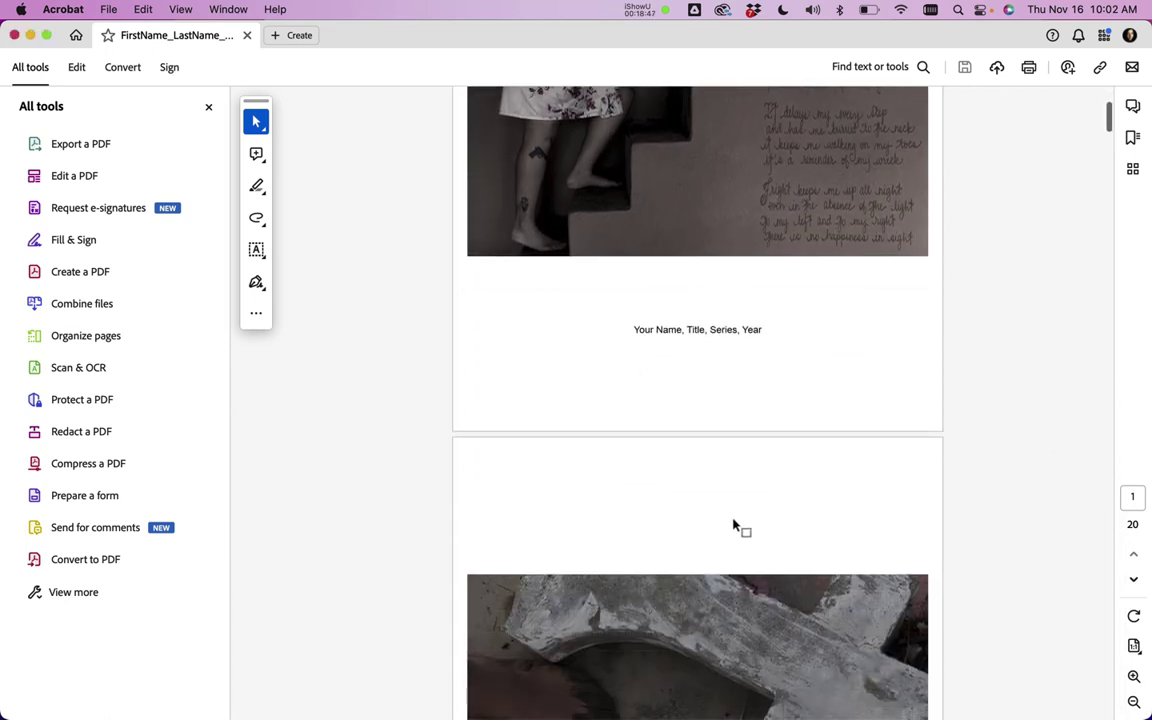
scroll(733, 525, "down", 15)
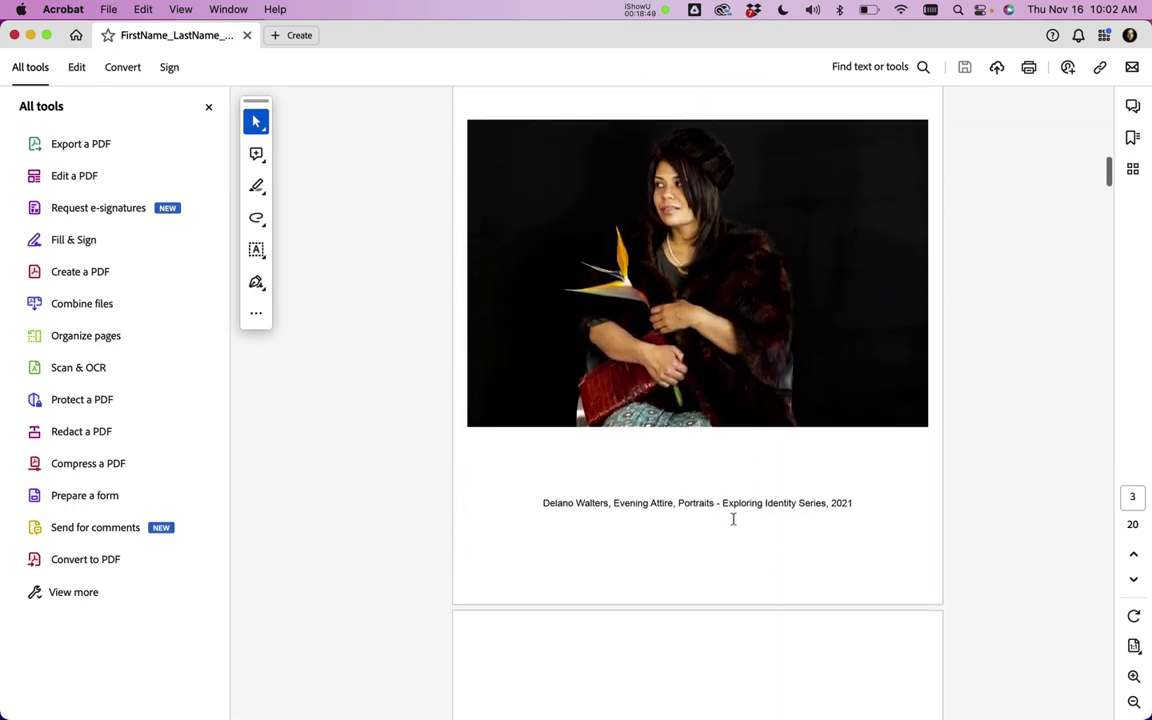
scroll(733, 519, "down", 15)
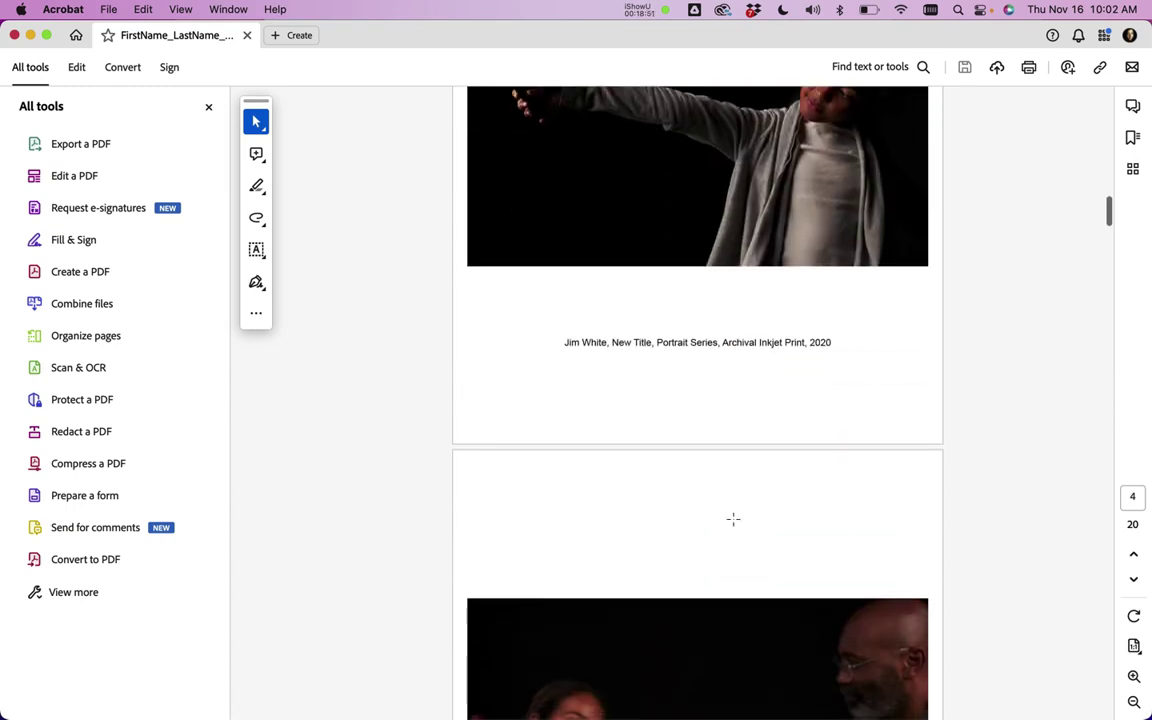
scroll(733, 519, "down", 20)
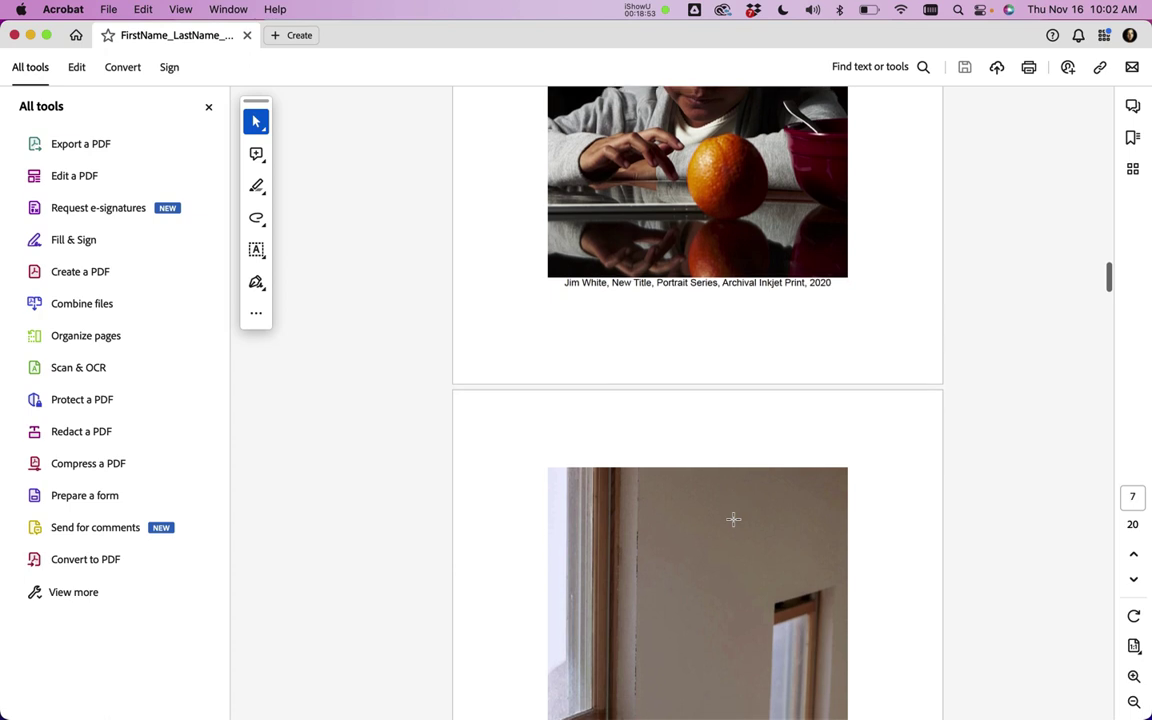
scroll(733, 519, "down", 15)
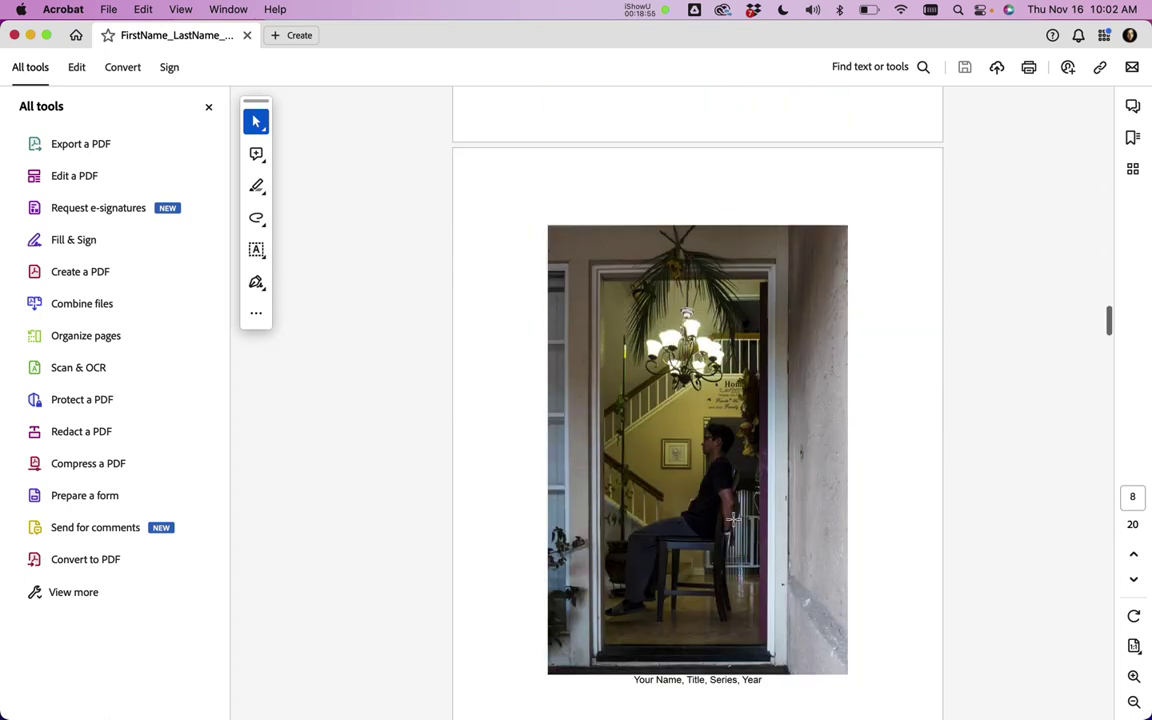
scroll(733, 519, "down", 20)
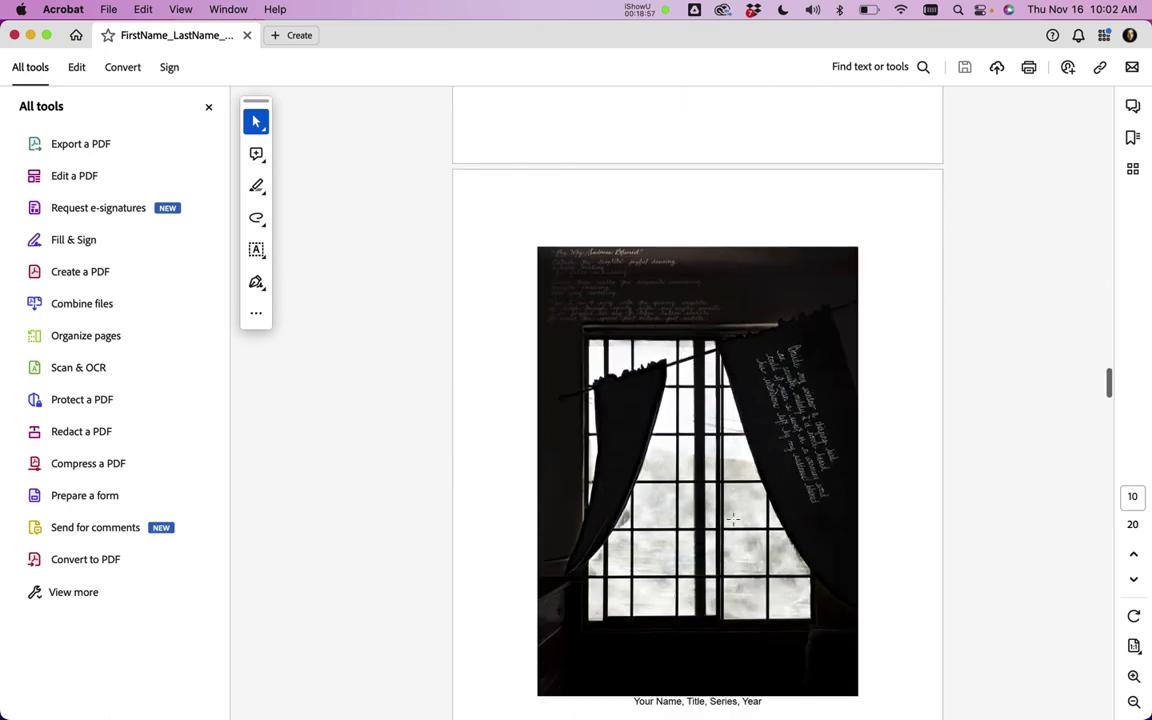
scroll(733, 519, "down", 20)
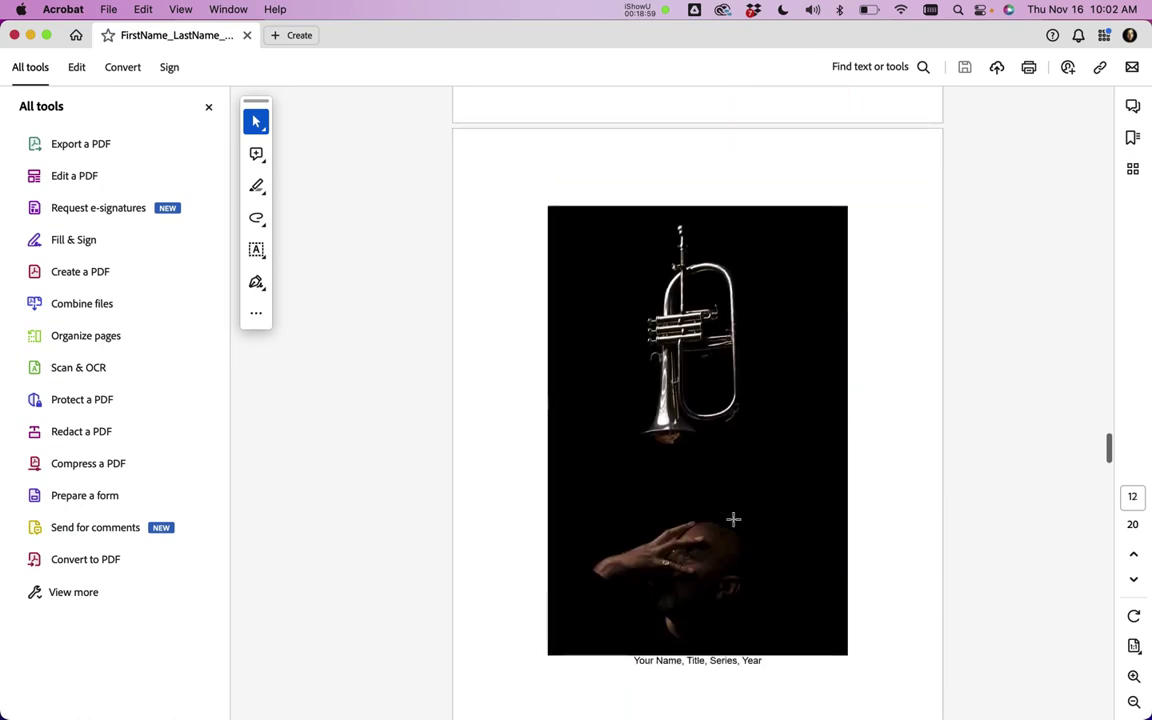
scroll(733, 519, "down", 20)
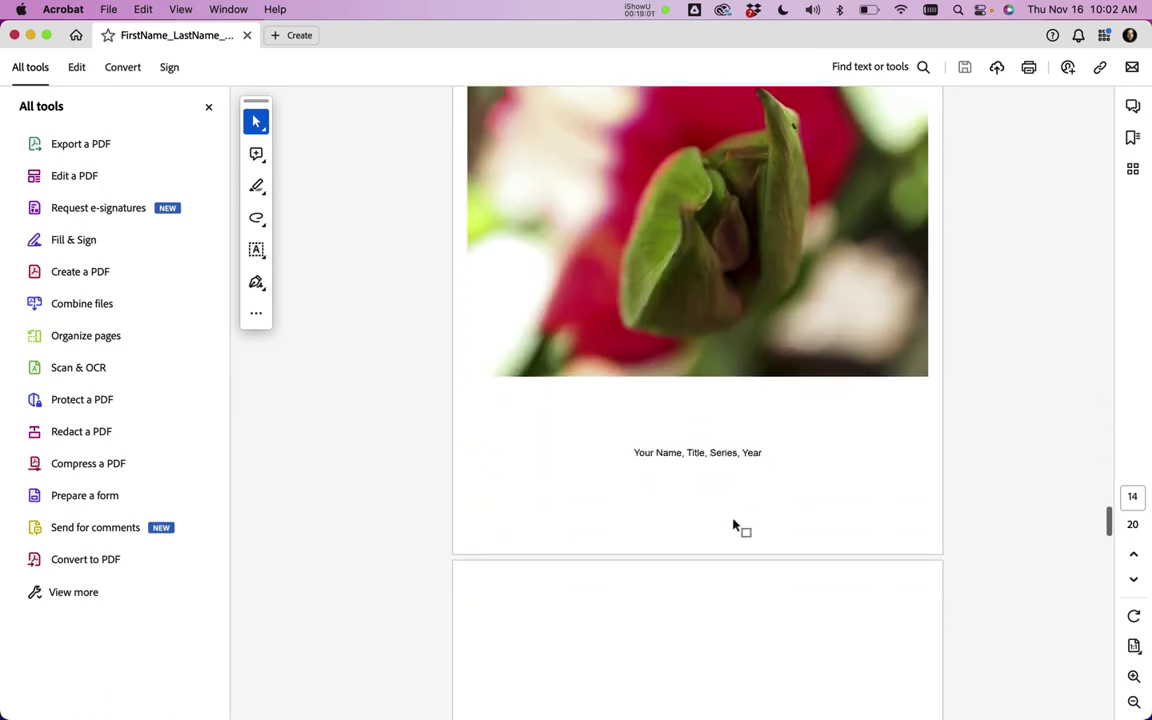
scroll(733, 527, "down", 13)
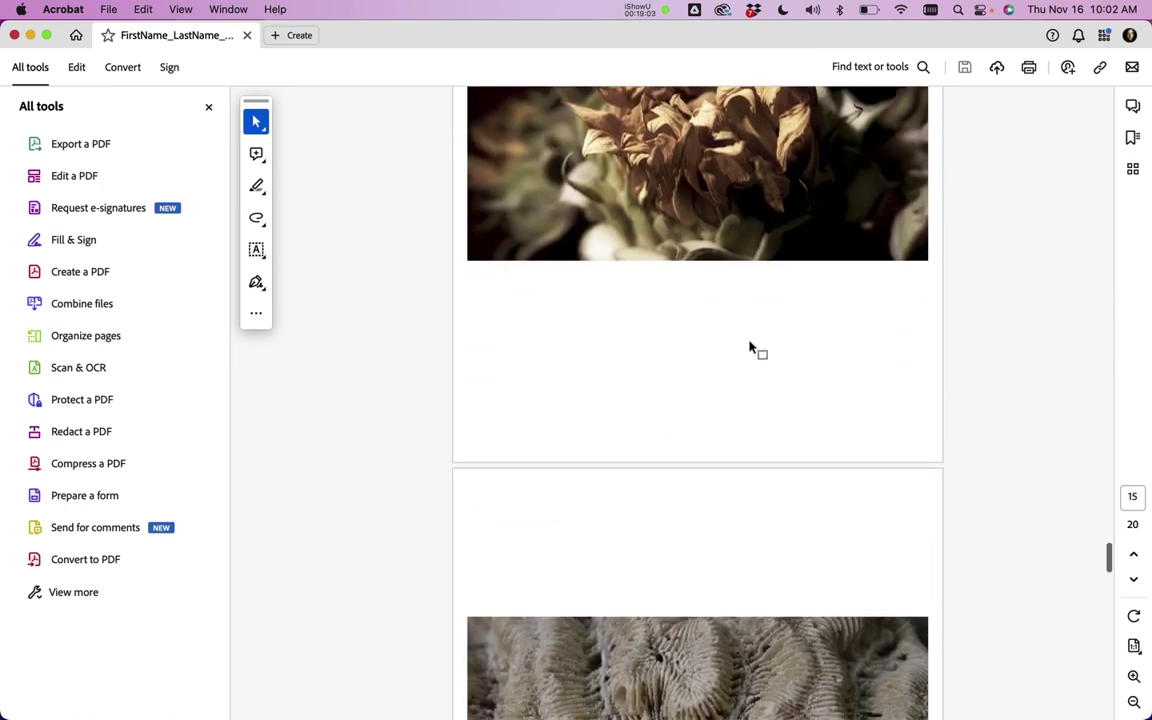
scroll(750, 347, "down", 20)
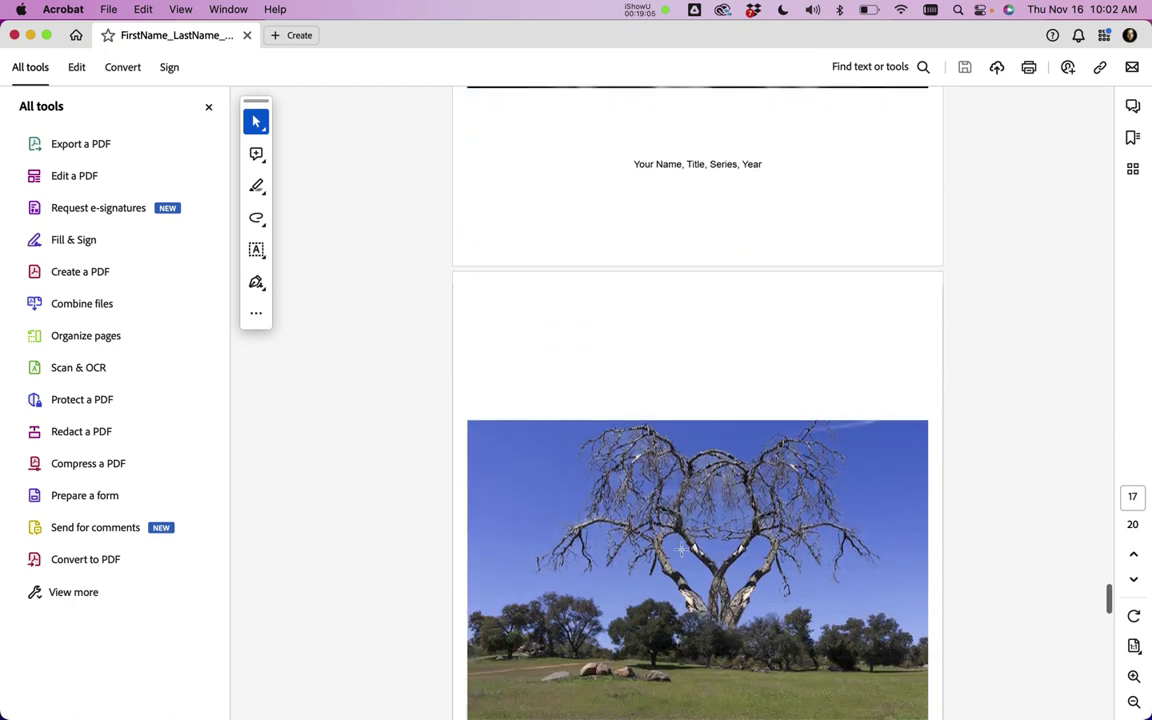
scroll(681, 549, "down", 15)
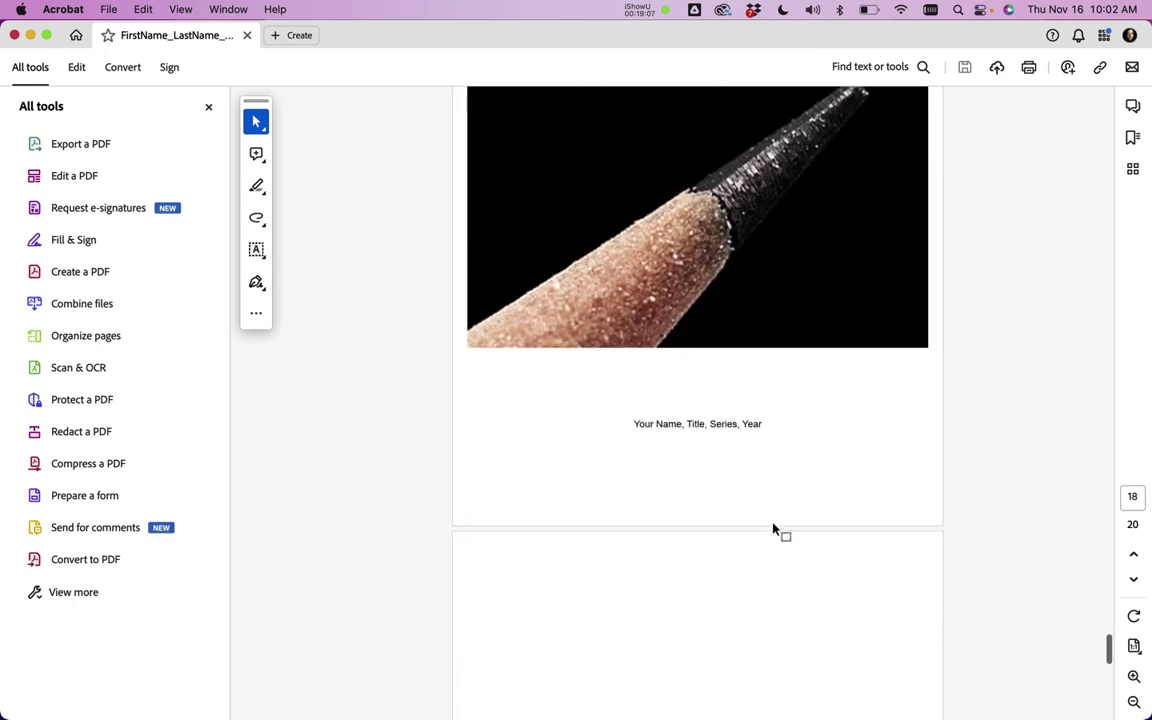
scroll(773, 530, "down", 20)
scroll(771, 522, "up", 18)
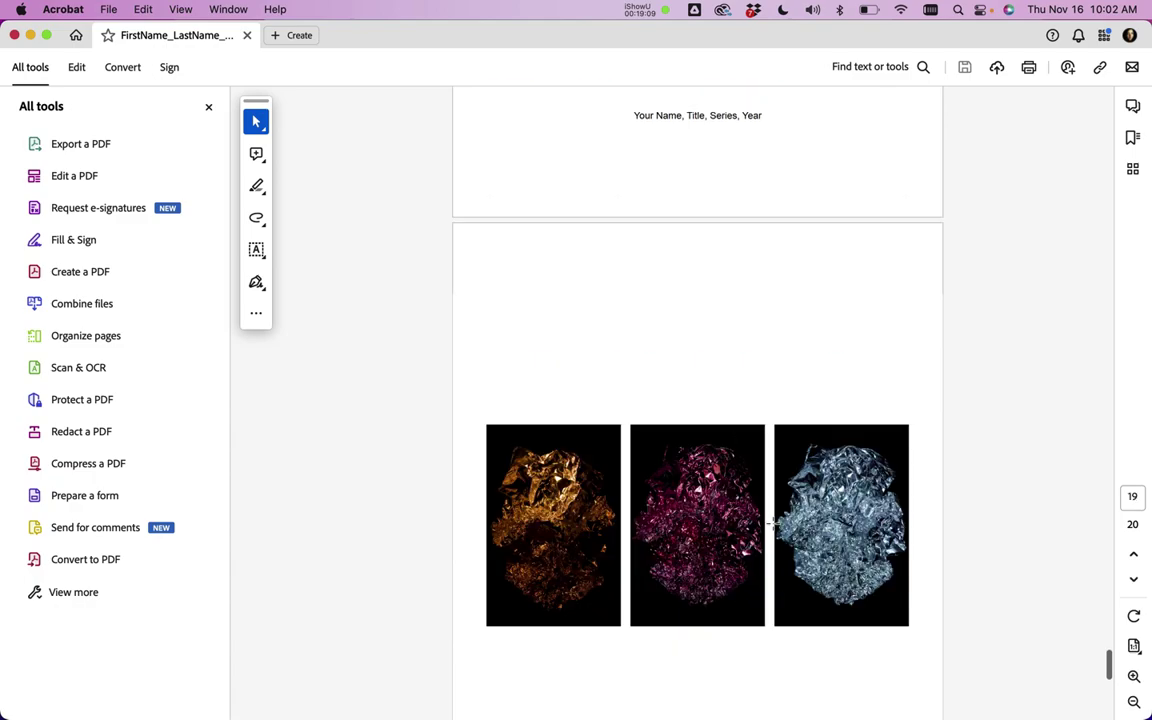
scroll(773, 522, "up", 20)
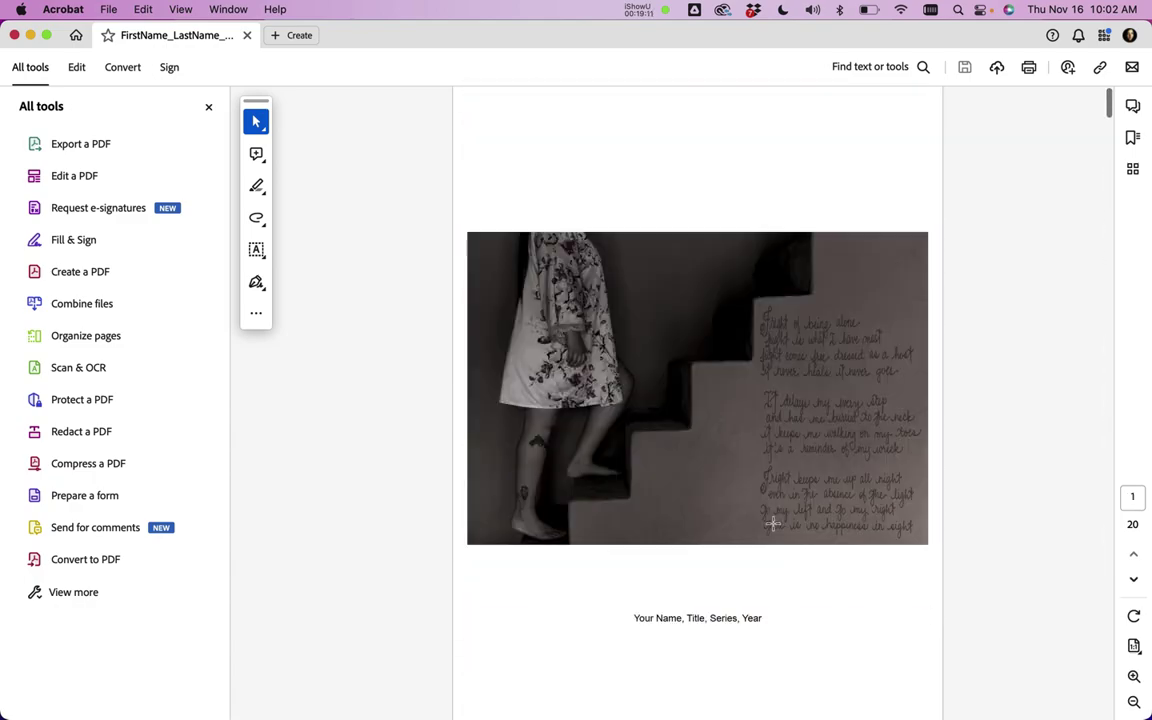